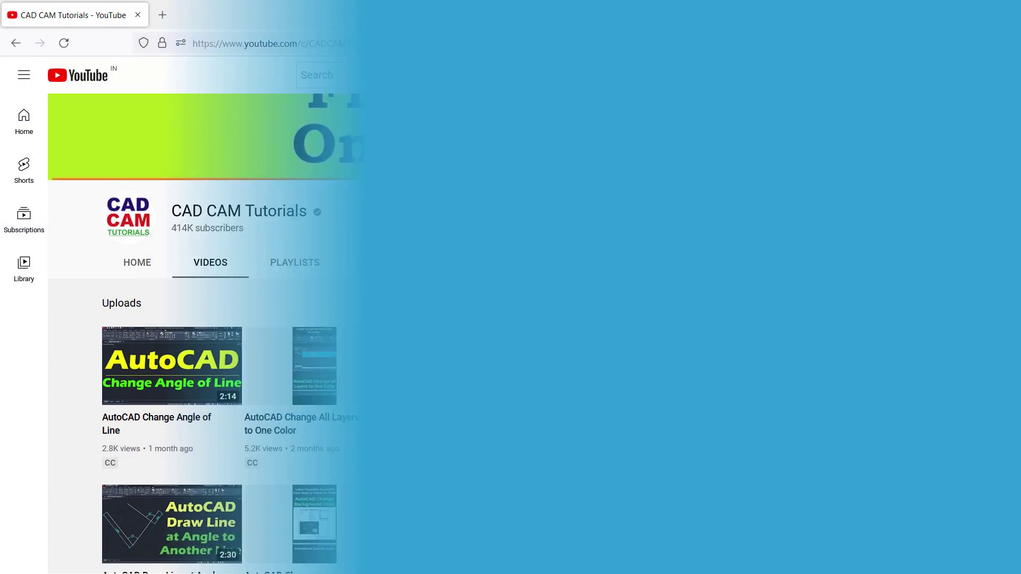
# Subscribe to the CAD CAM Tutorials channel and open its notification settings to choose a notification option
pyautogui.scroll(-5, 1003, 404)
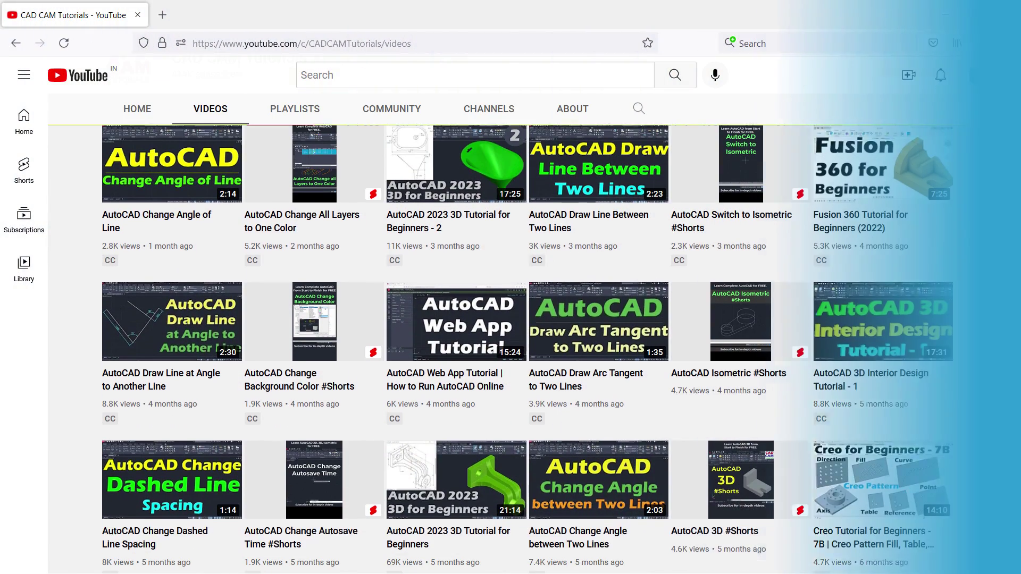
pyautogui.scroll(-1, 1002, 404)
pyautogui.scroll(-7, 1002, 404)
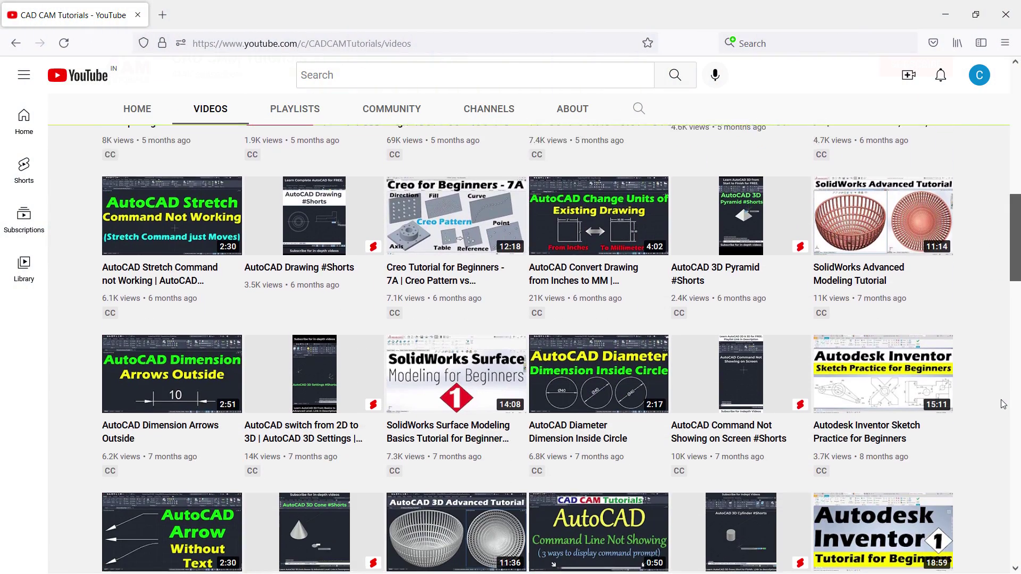
pyautogui.scroll(-10, 1003, 404)
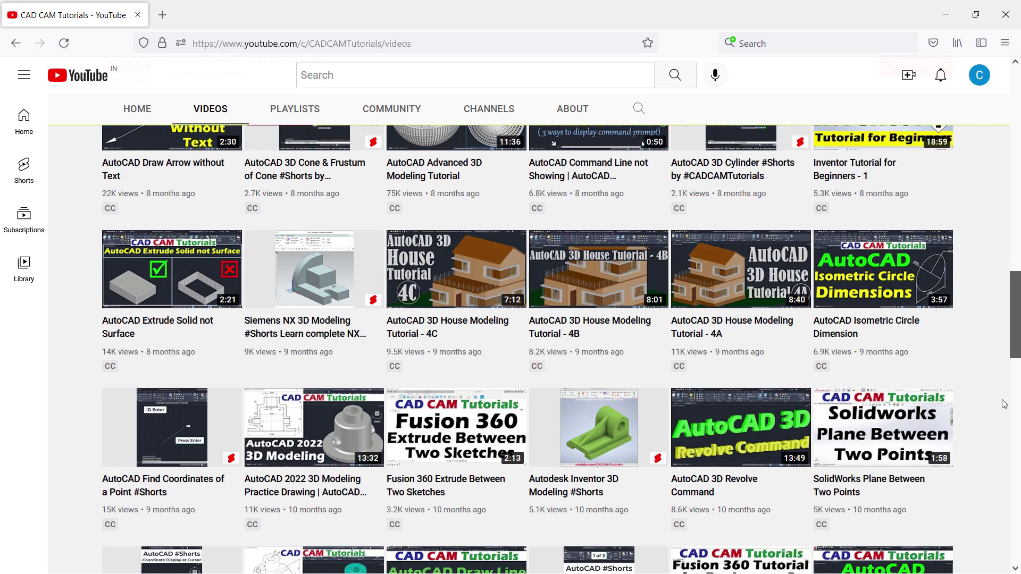
pyautogui.scroll(-7, 1004, 404)
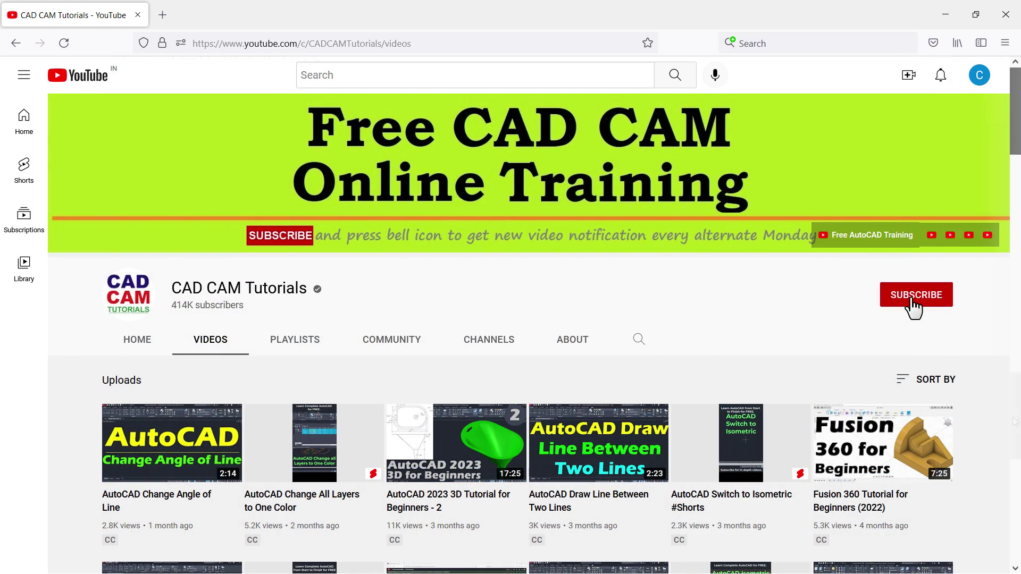
pyautogui.click(912, 307)
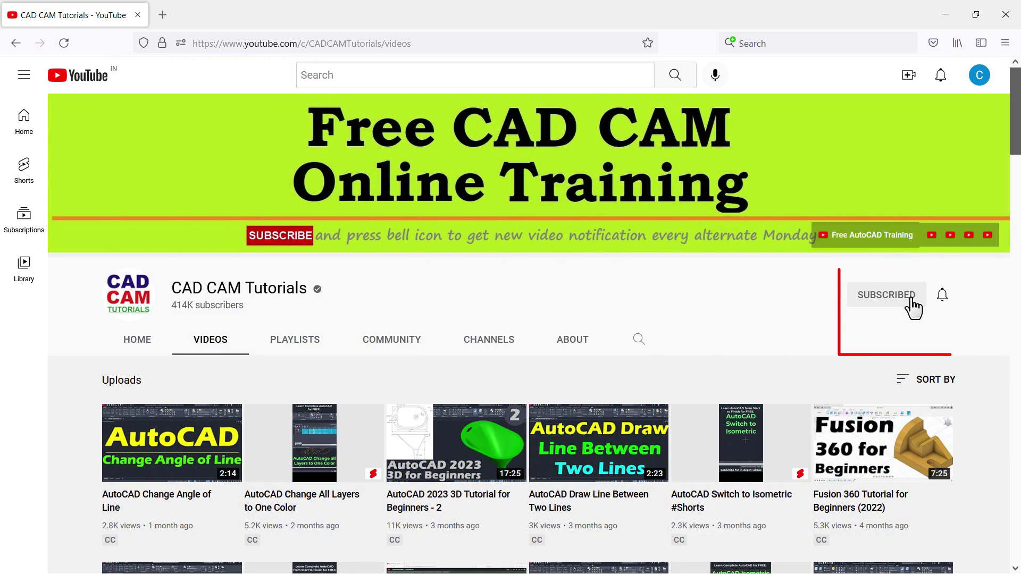
pyautogui.click(942, 295)
pyautogui.click(885, 326)
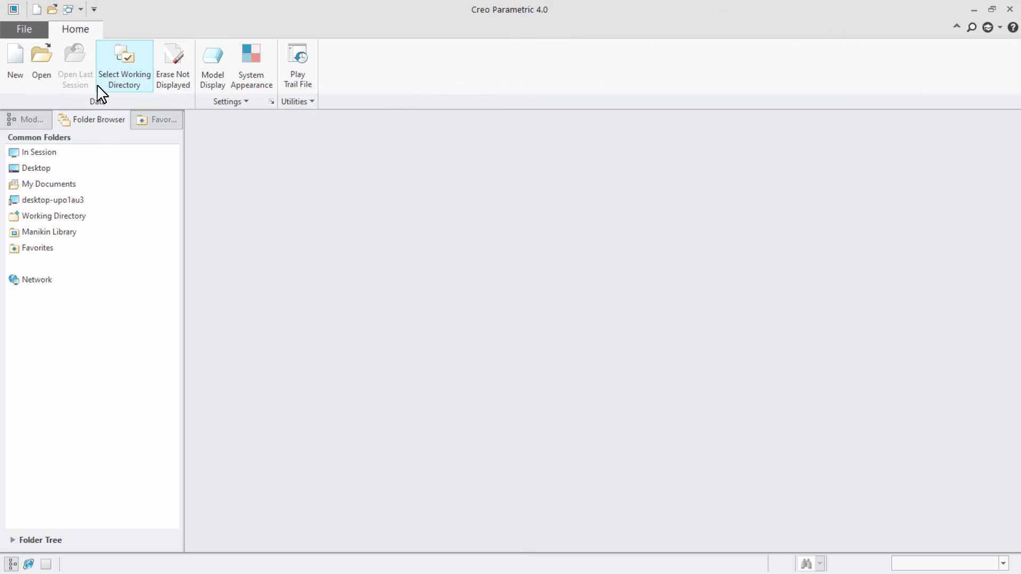
# In Creo Parametric, create a new solid part without the default template, using the mmns_part_solid template
pyautogui.click(21, 83)
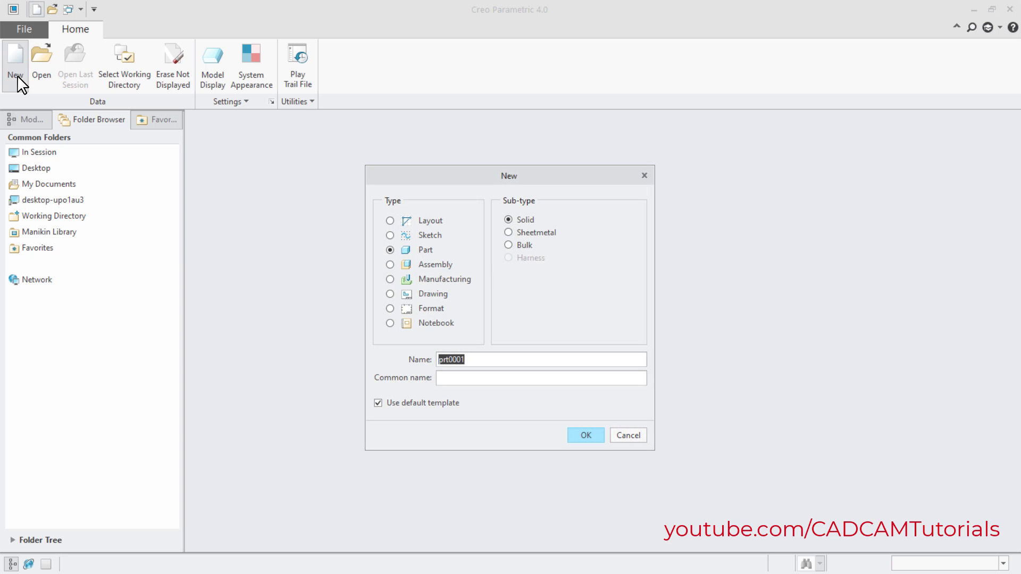
pyautogui.click(379, 406)
pyautogui.click(588, 435)
pyautogui.click(581, 431)
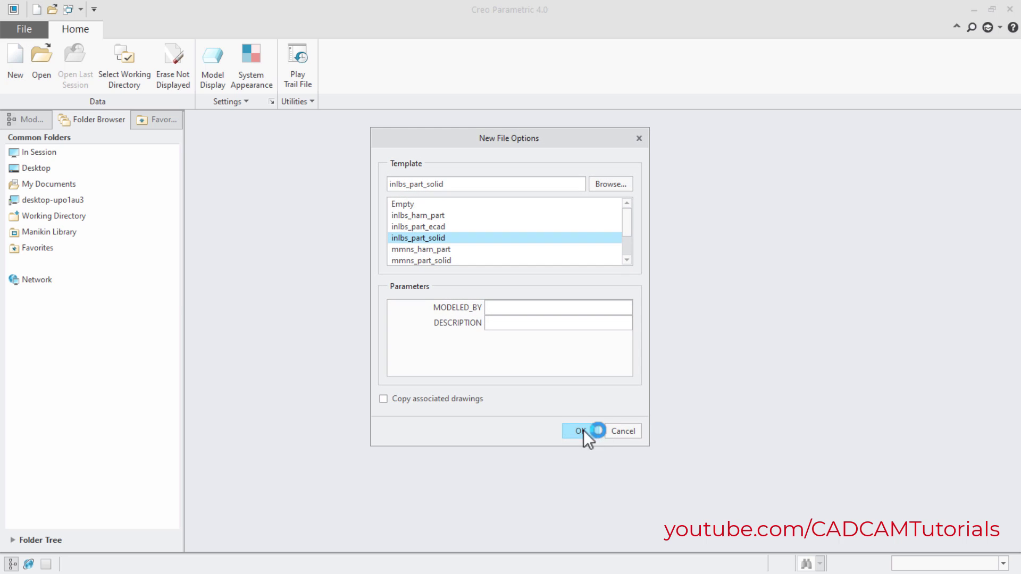
pyautogui.click(422, 260)
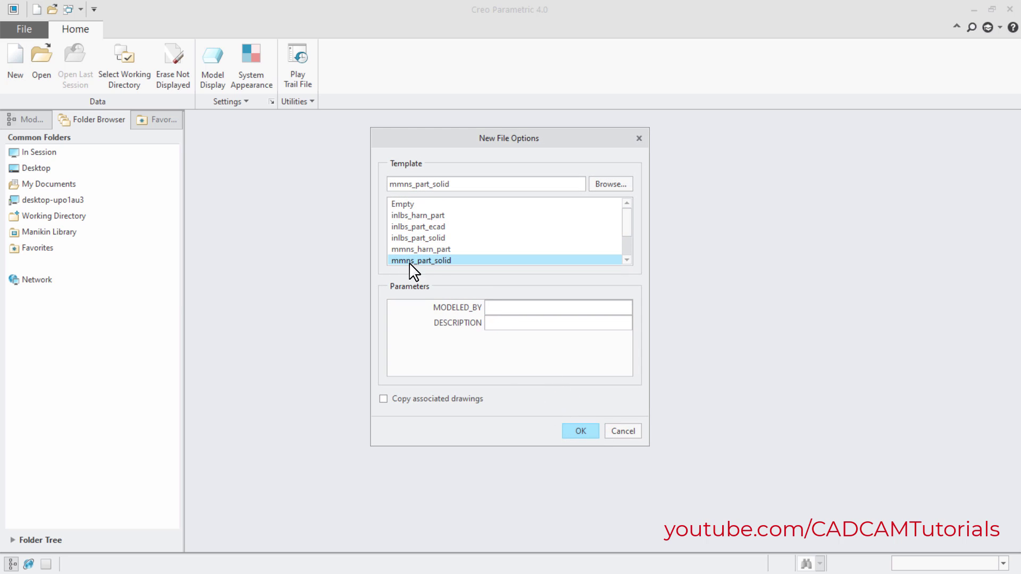
pyautogui.doubleClick(427, 263)
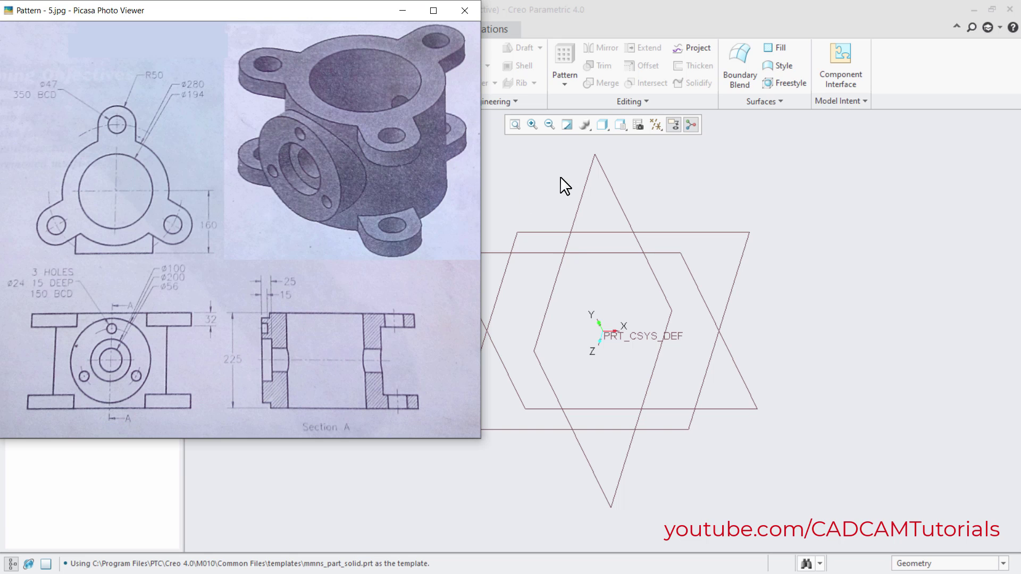
# Start an Extrude sketch on the TOP plane and draw two concentric circles at the origin, about 380 and 515 mm in diameter
pyautogui.click(907, 89)
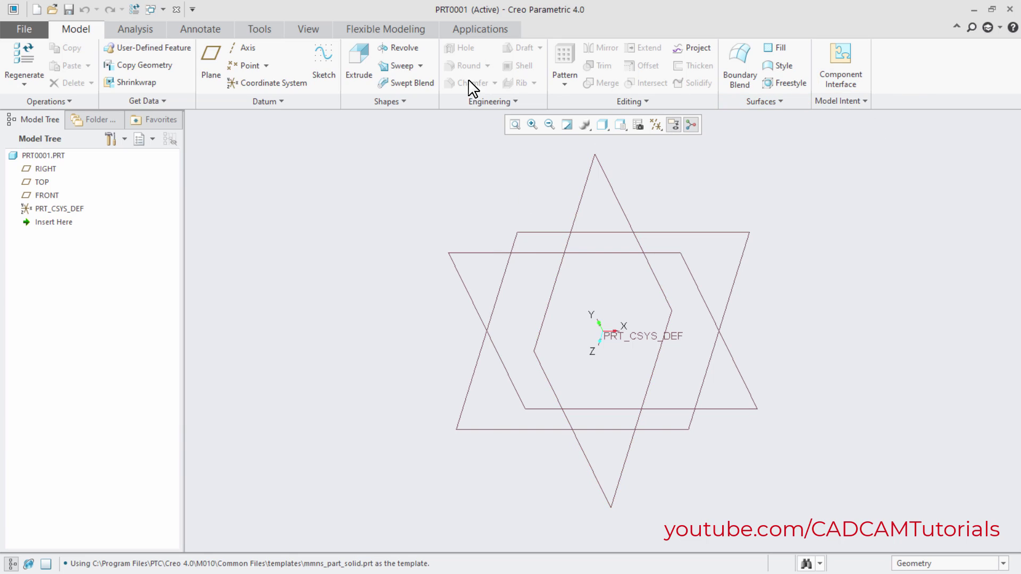
pyautogui.click(359, 75)
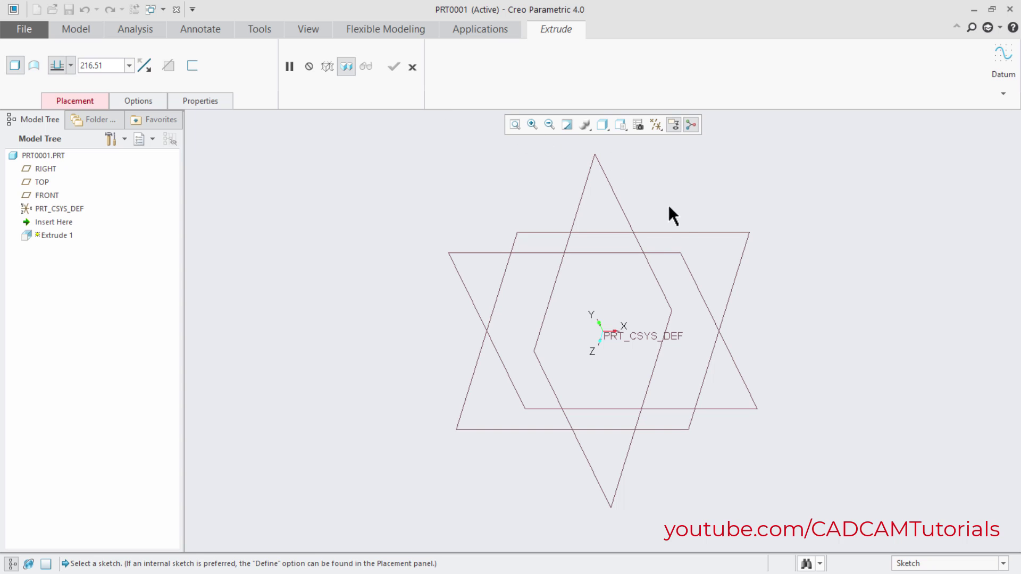
pyautogui.click(678, 234)
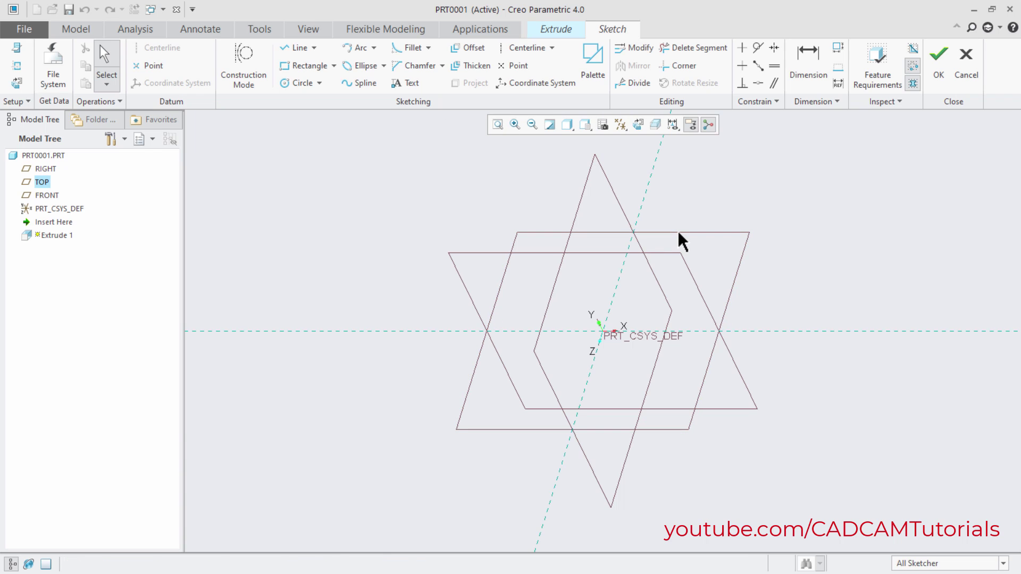
pyautogui.rightClick(678, 232)
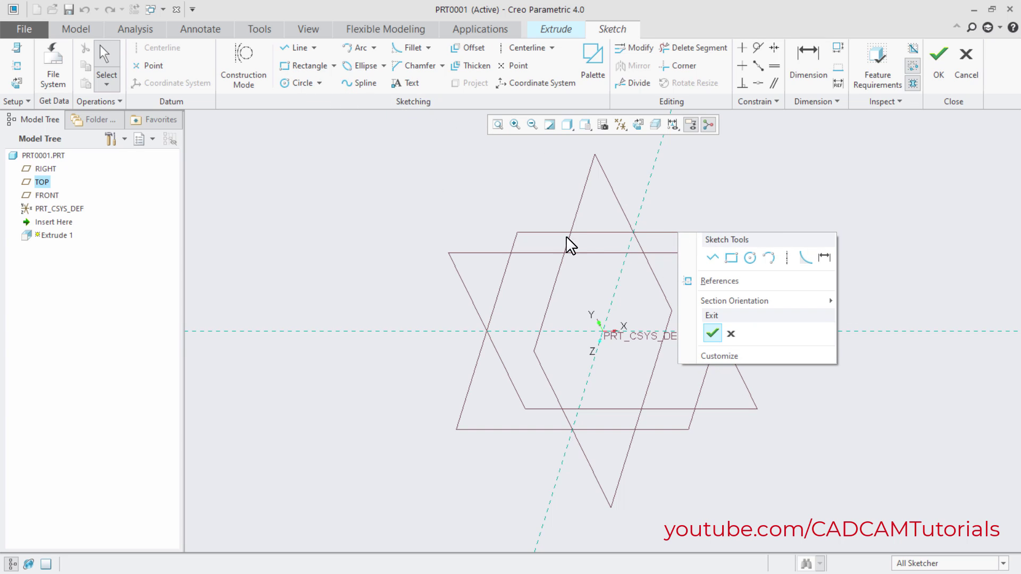
pyautogui.click(749, 258)
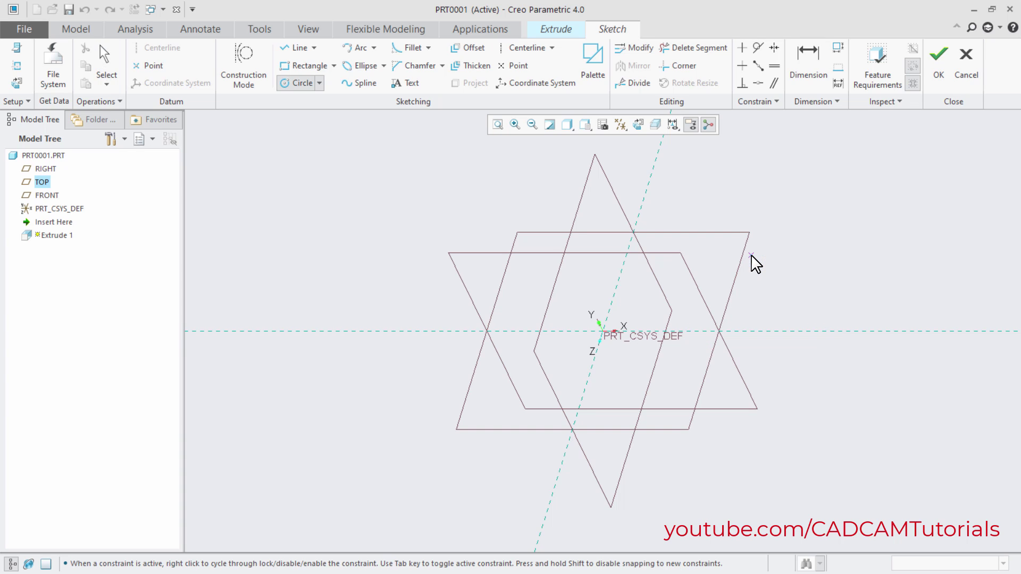
pyautogui.click(603, 331)
pyautogui.click(671, 364)
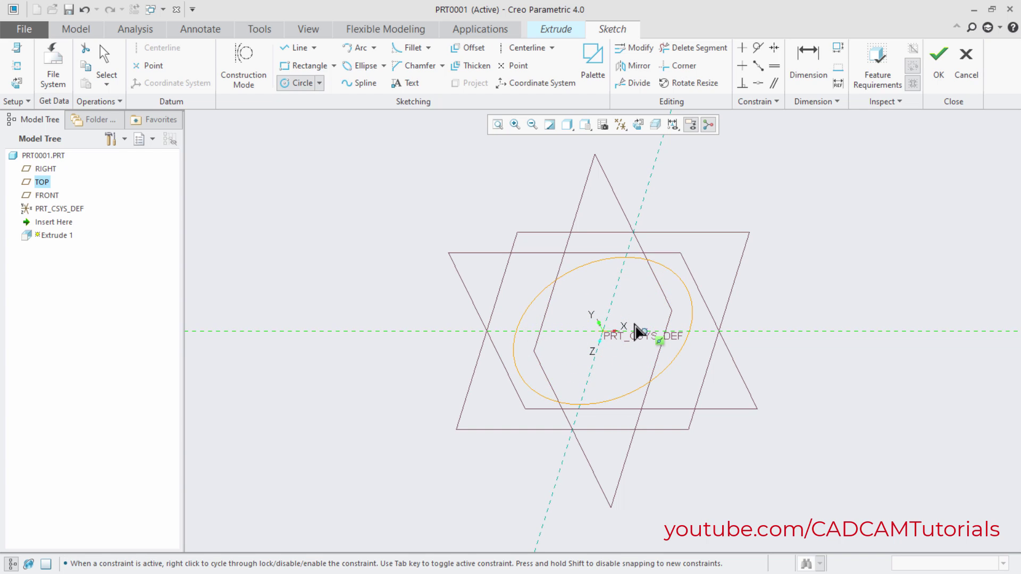
pyautogui.click(603, 332)
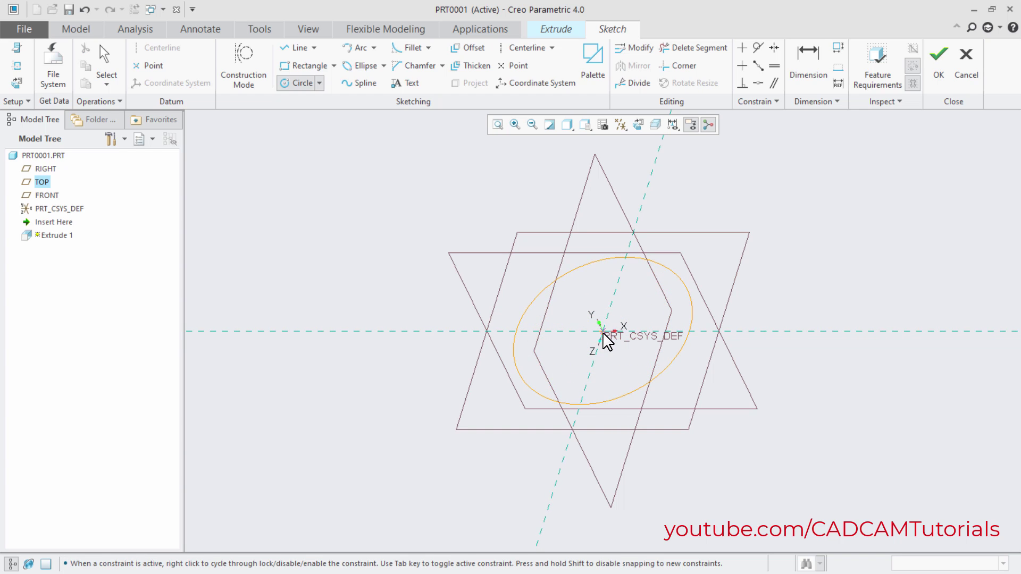
pyautogui.click(692, 379)
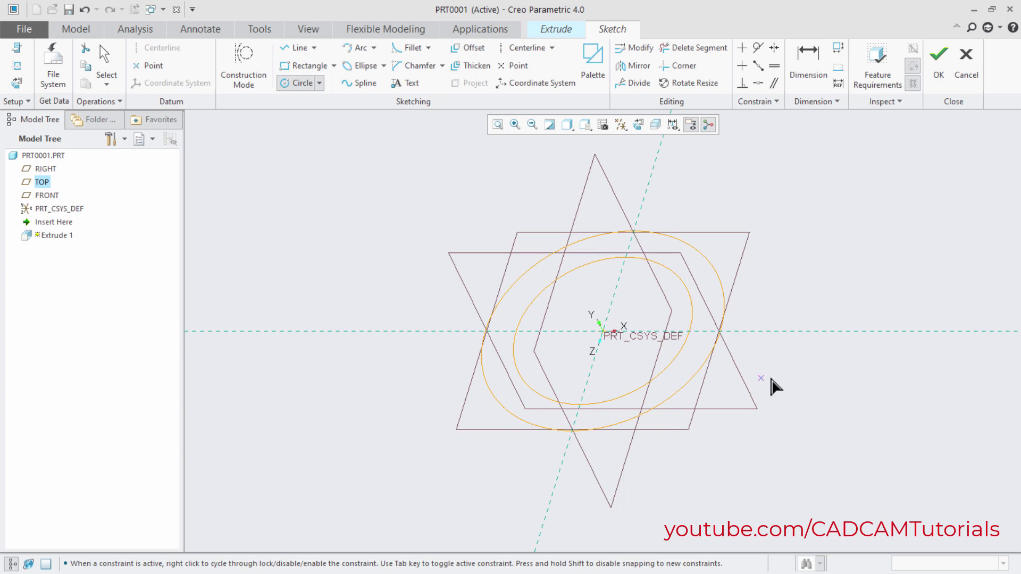
pyautogui.middleClick(776, 375)
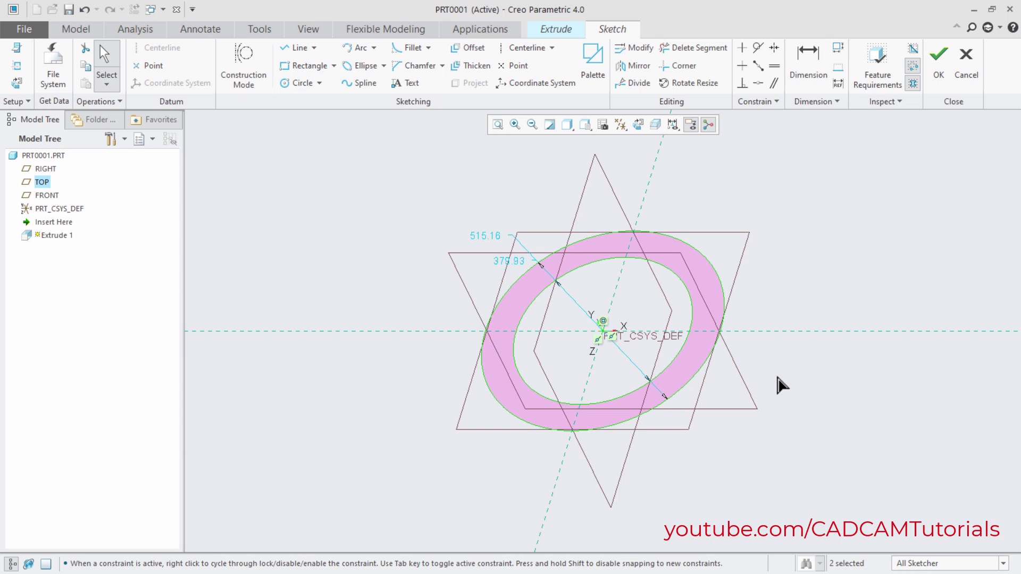
# Set the inner circle's diameter to 194 mm and the outer circle's diameter to 280 mm
pyautogui.doubleClick(506, 262)
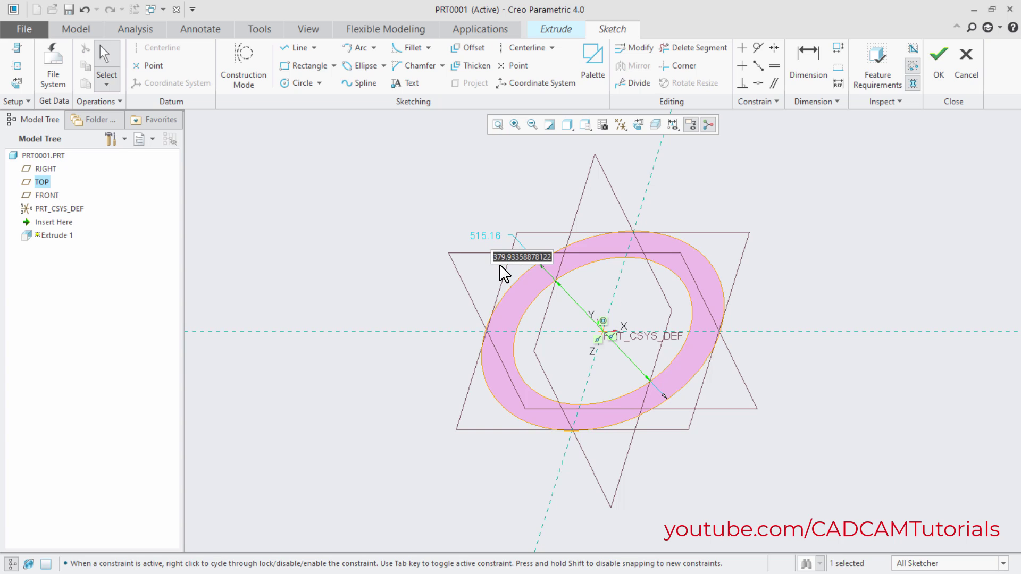
pyautogui.write('194')
pyautogui.press('Return')
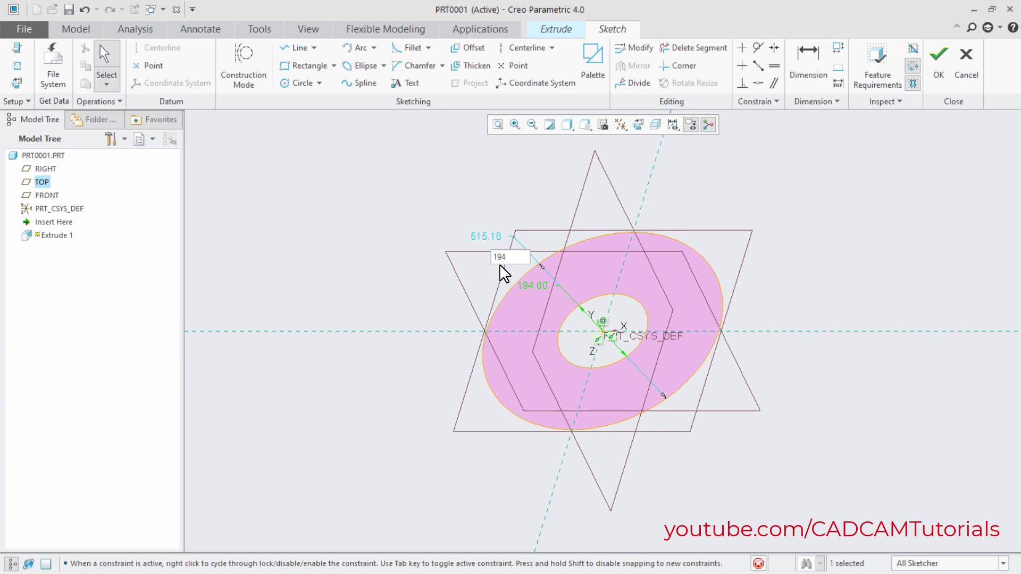
pyautogui.doubleClick(484, 241)
pyautogui.write('280')
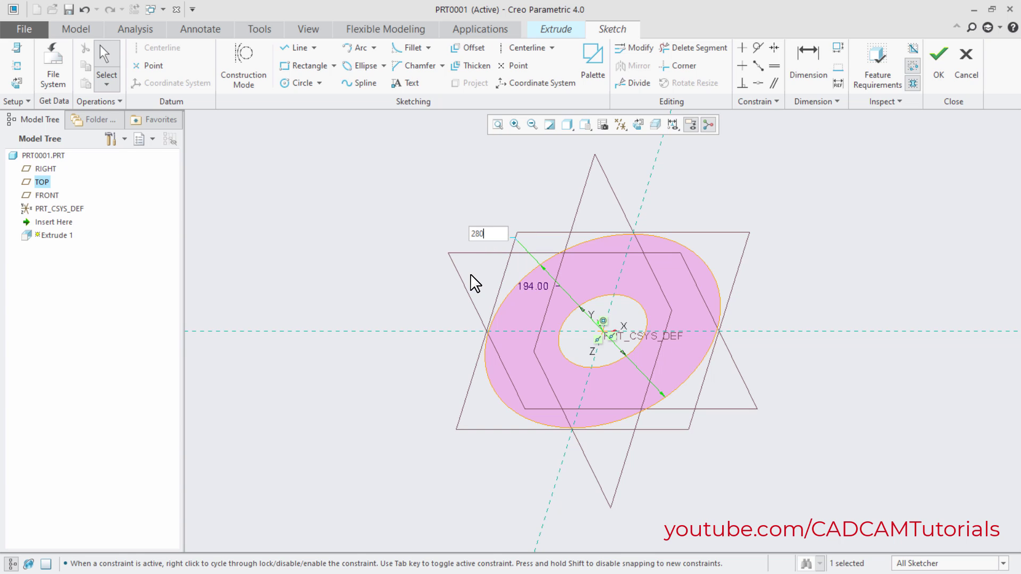
pyautogui.press('Return')
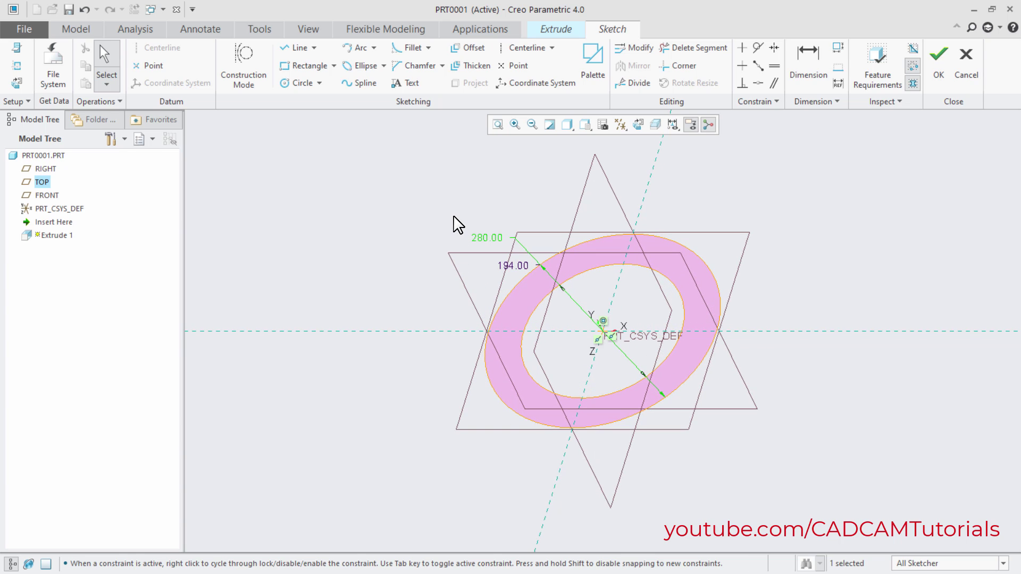
# Finish the ring sketch and extrude it to a depth of 225 mm
pyautogui.rightClick(453, 215)
pyautogui.click(488, 344)
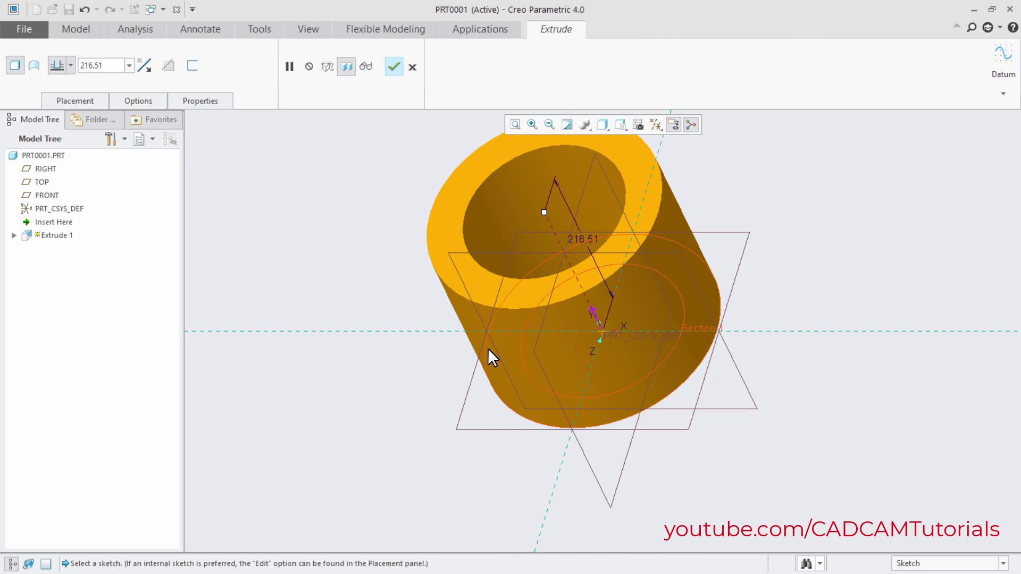
pyautogui.doubleClick(580, 240)
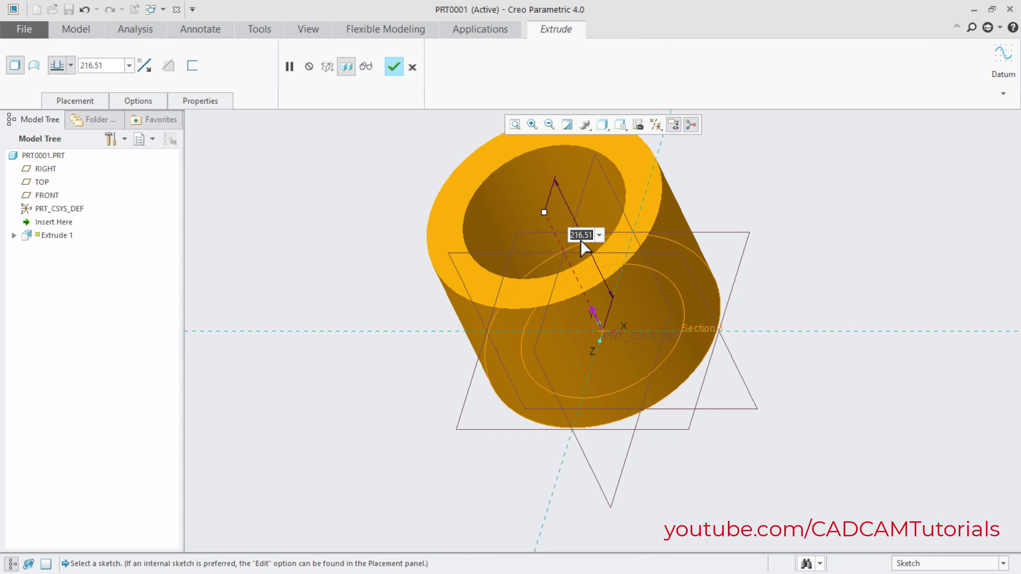
pyautogui.write('225')
pyautogui.press('Return')
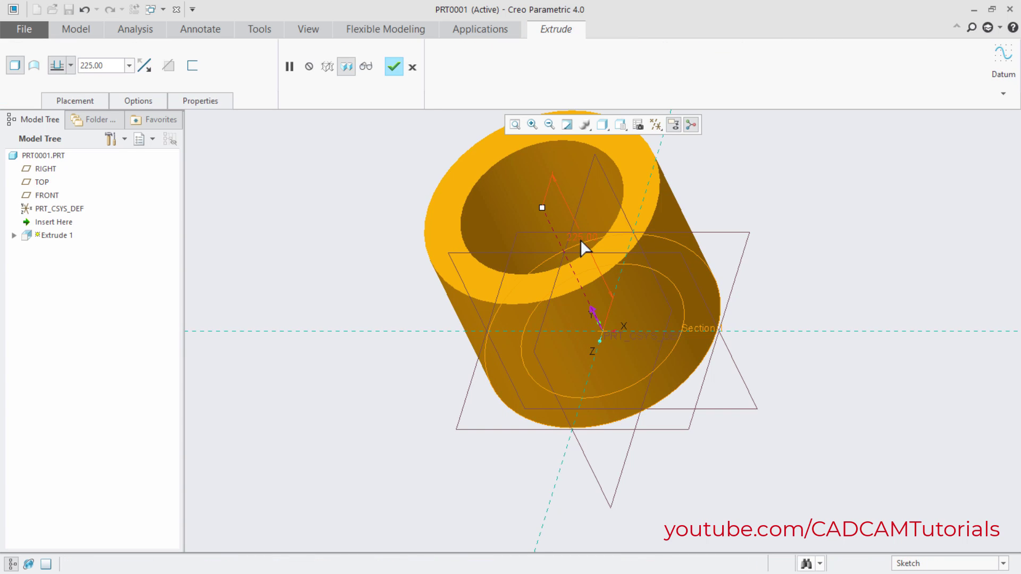
pyautogui.click(400, 71)
pyautogui.click(344, 426)
# Check the reference drawing and start a second Extrude sketch on the hollow cylinder's top face, viewed square to the sketch plane
pyautogui.moveTo(372, 410)
pyautogui.mouseDown(button='middle')
pyautogui.moveTo(392, 392)
pyautogui.moveTo(390, 379)
pyautogui.moveTo(408, 397)
pyautogui.mouseUp(button='middle')
pyautogui.hotkey('alt', 'Tab')
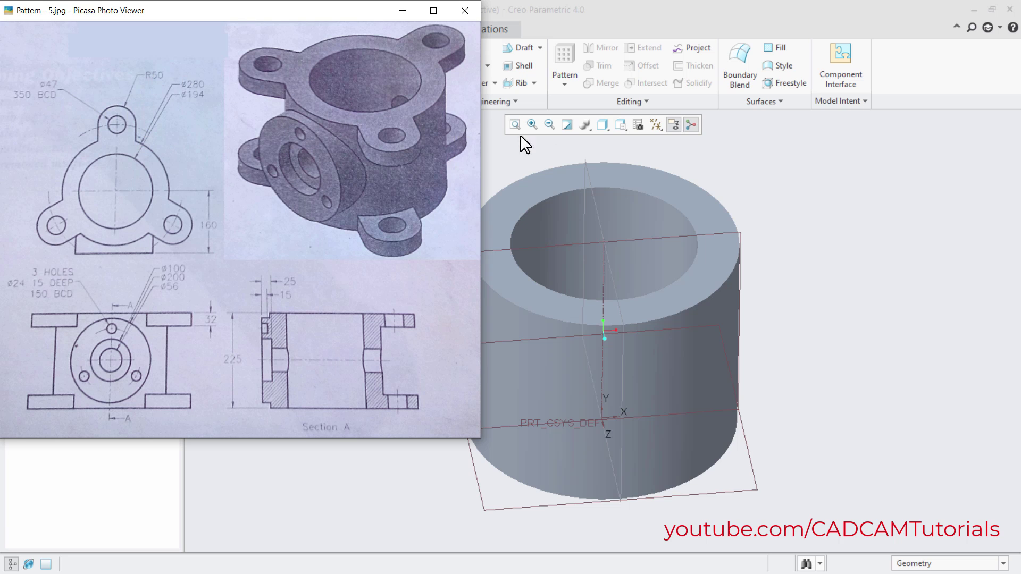
pyautogui.click(769, 193)
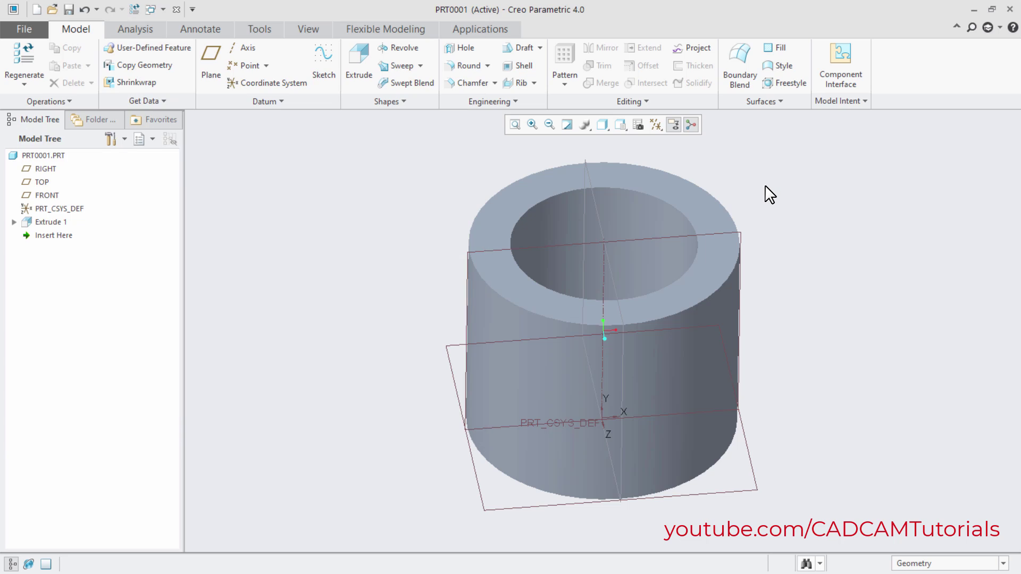
pyautogui.click(356, 70)
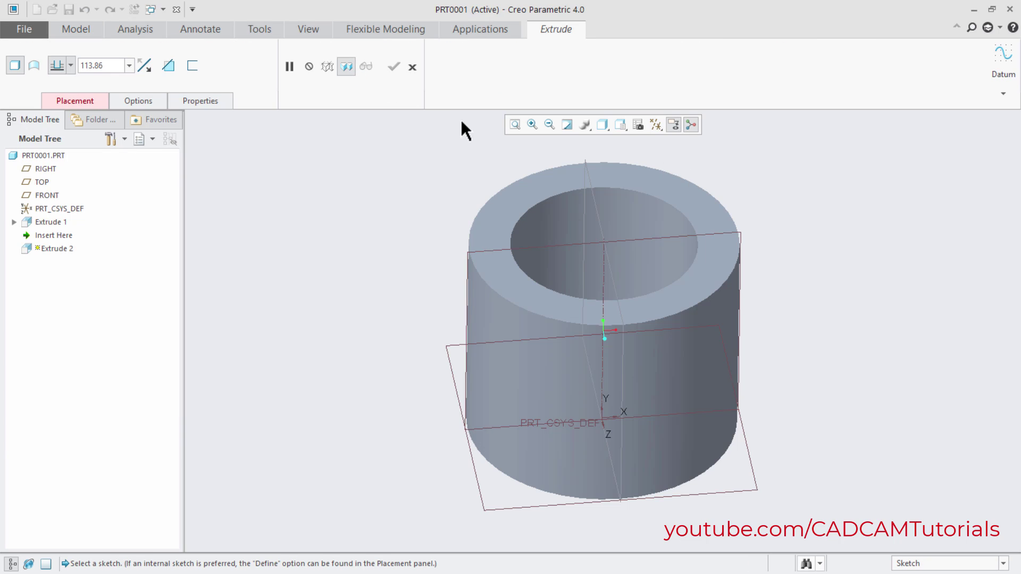
pyautogui.click(511, 203)
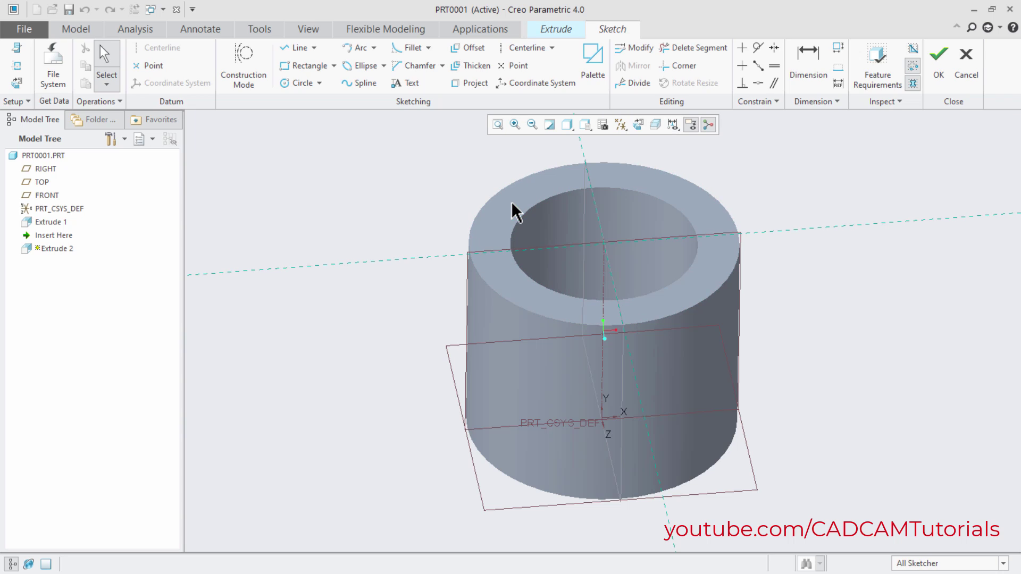
pyautogui.click(637, 124)
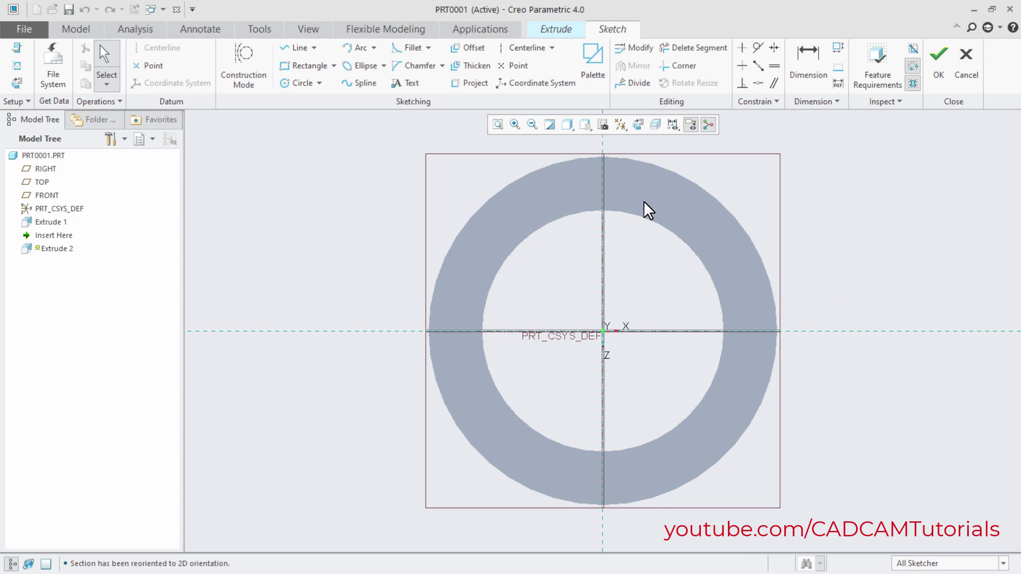
pyautogui.keyDown('shift'); pyautogui.moveTo(644, 260); pyautogui.dragTo(620, 445, button='middle'); pyautogui.keyUp('shift')
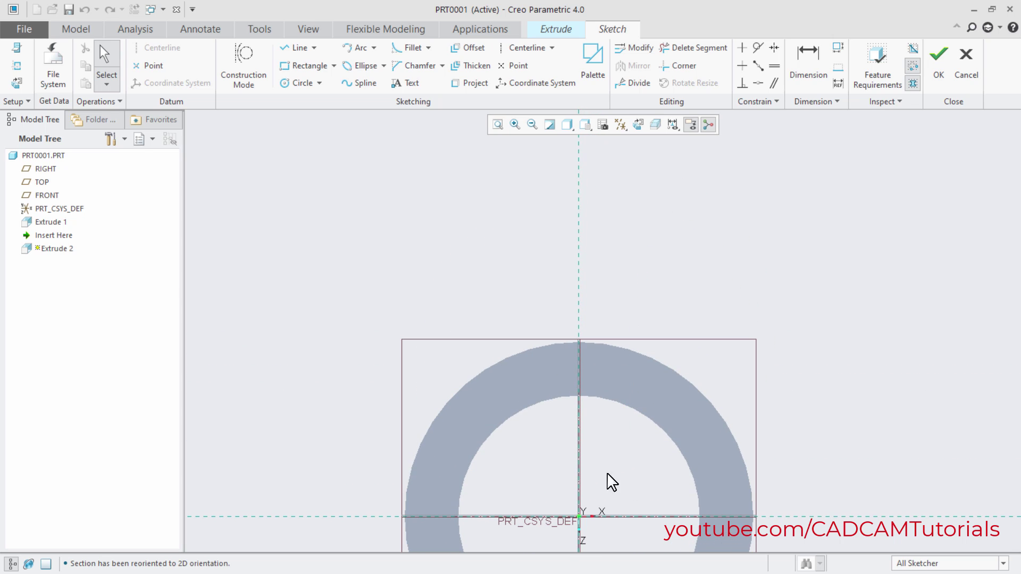
pyautogui.scroll(-3, 597, 553)
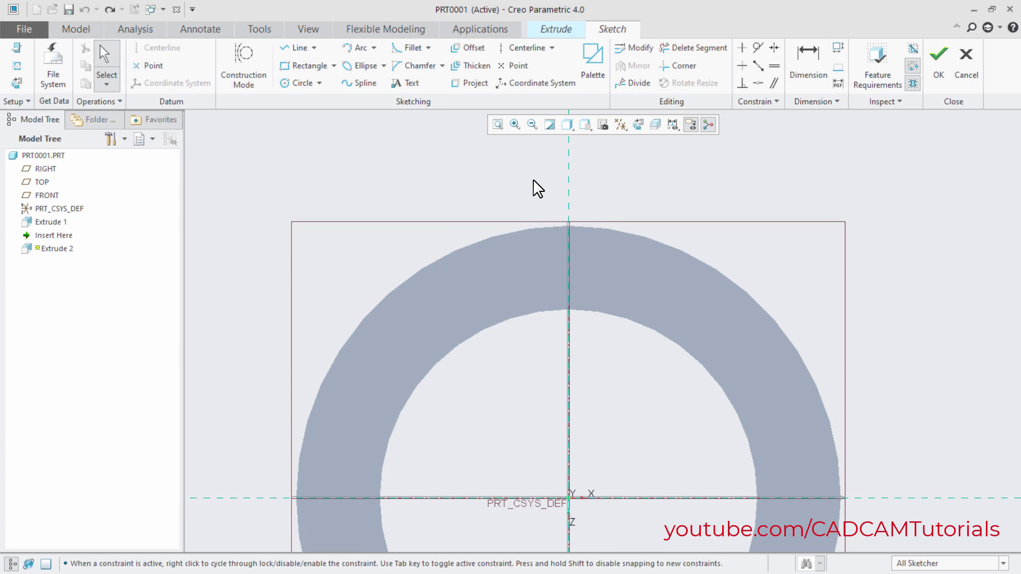
# Draw a construction circle centred at the origin around the ring and set its radius to 350/2 (175 mm)
pyautogui.click(249, 81)
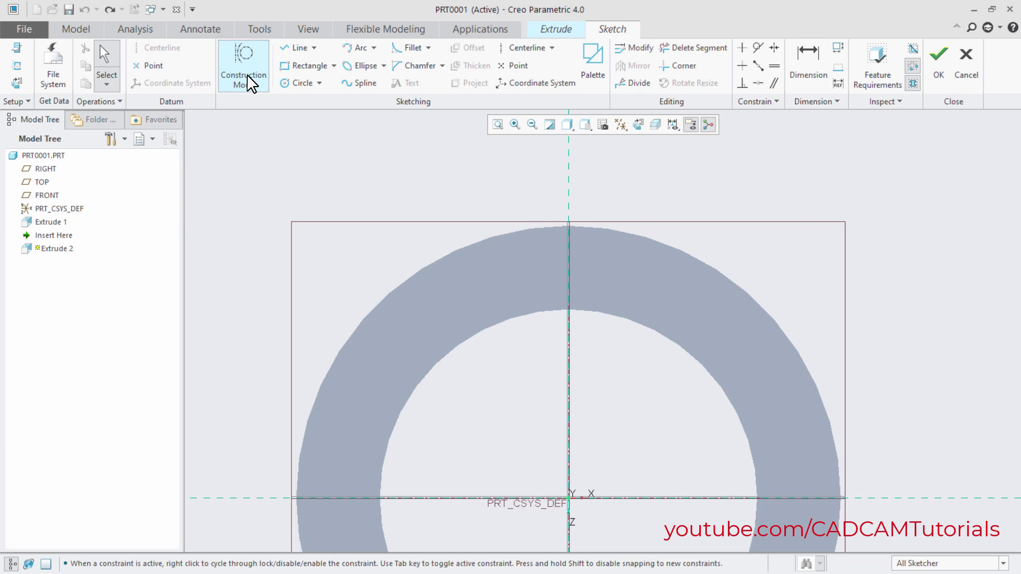
pyautogui.click(298, 83)
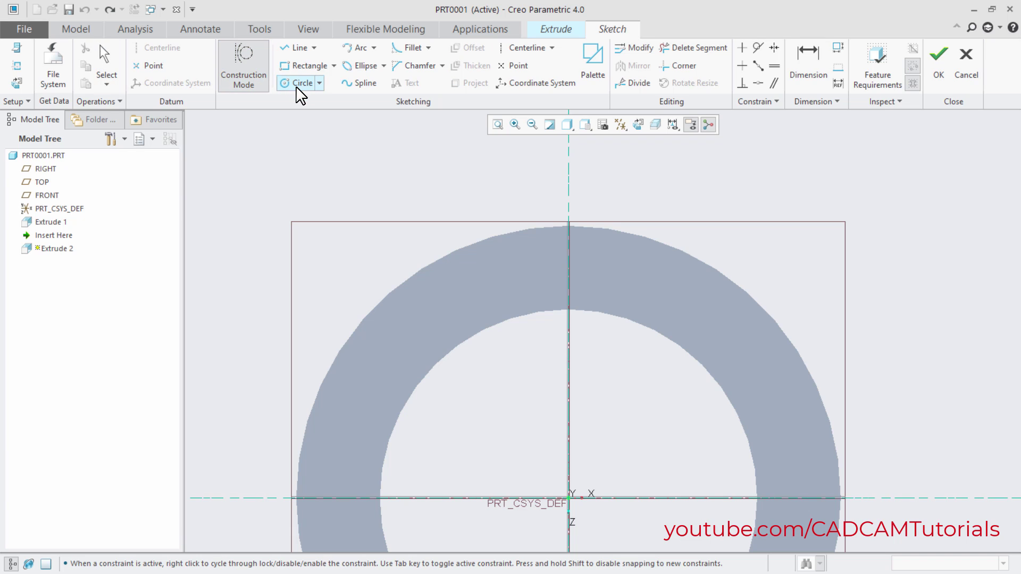
pyautogui.click(569, 500)
pyautogui.click(611, 167)
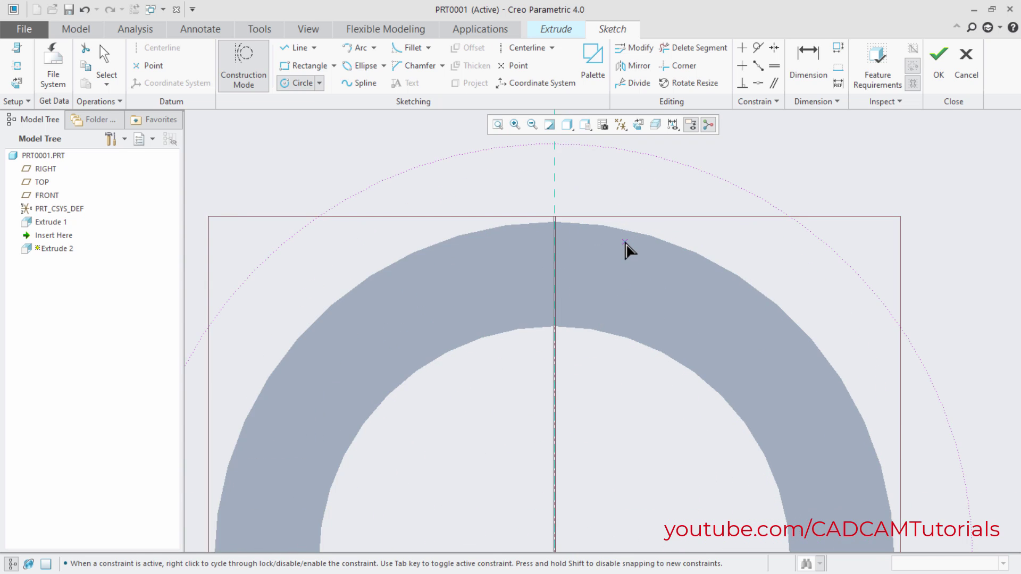
pyautogui.scroll(3, 626, 250)
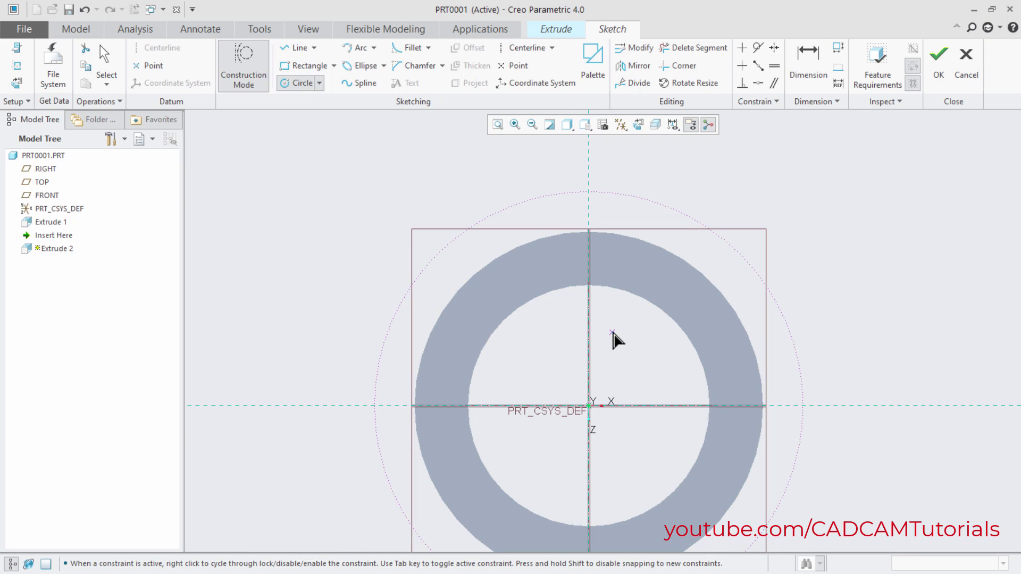
pyautogui.middleClick(611, 327)
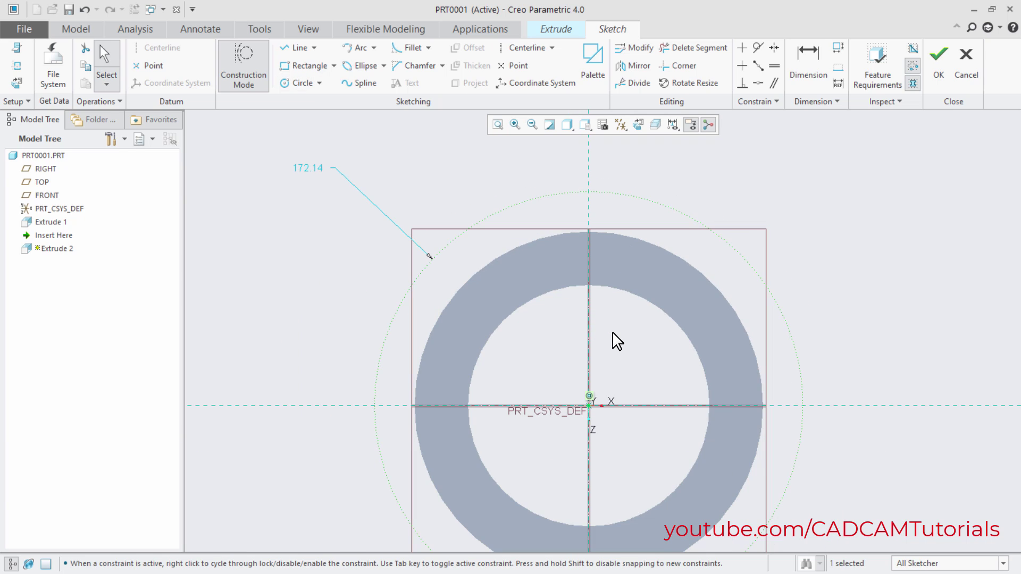
pyautogui.doubleClick(302, 171)
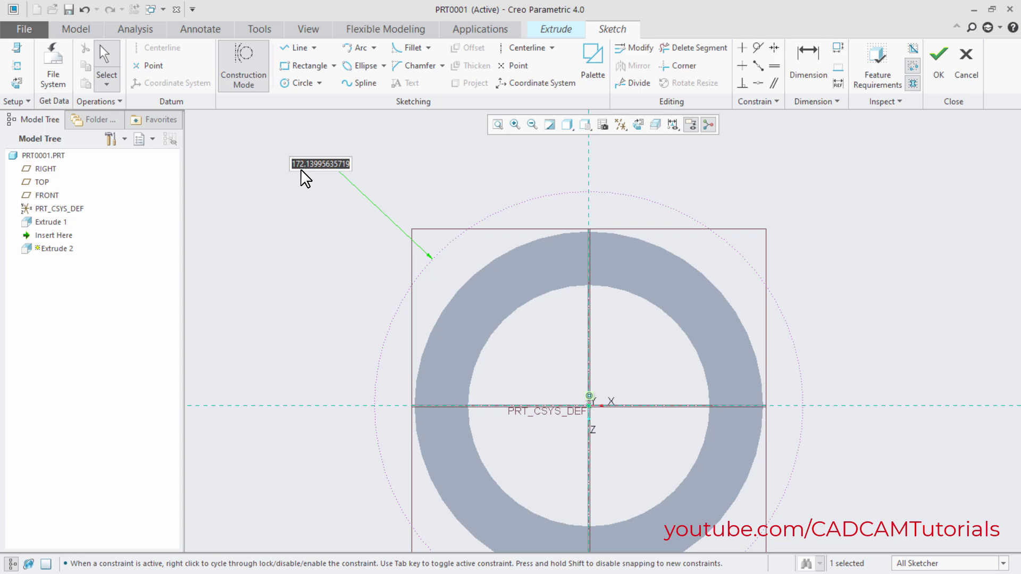
pyautogui.write('350/2')
pyautogui.press('Return')
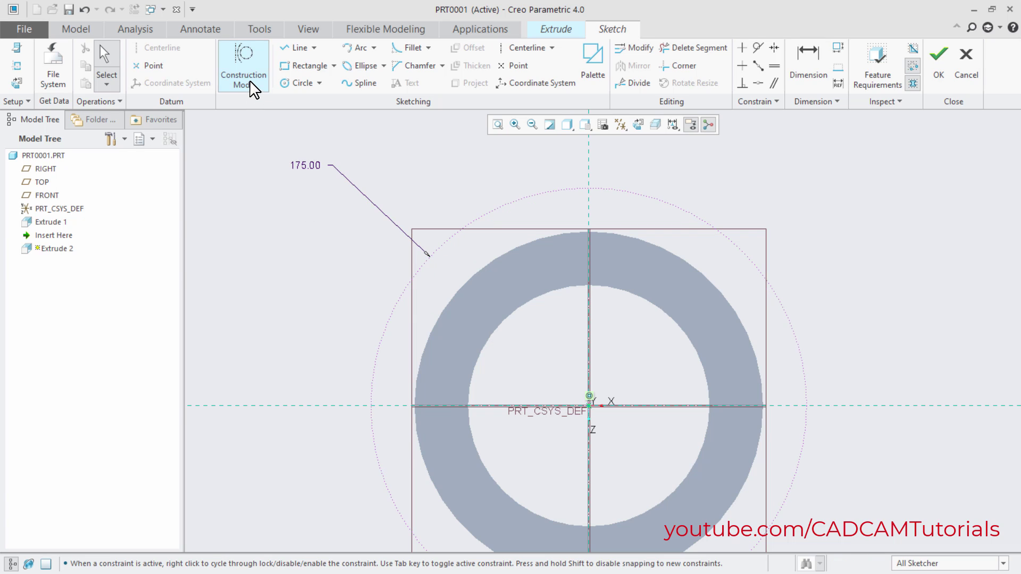
# Draw two concentric solid circles, about 42.5 and 82 mm in diameter, where the construction circle crosses the vertical reference above the ring
pyautogui.click(296, 85)
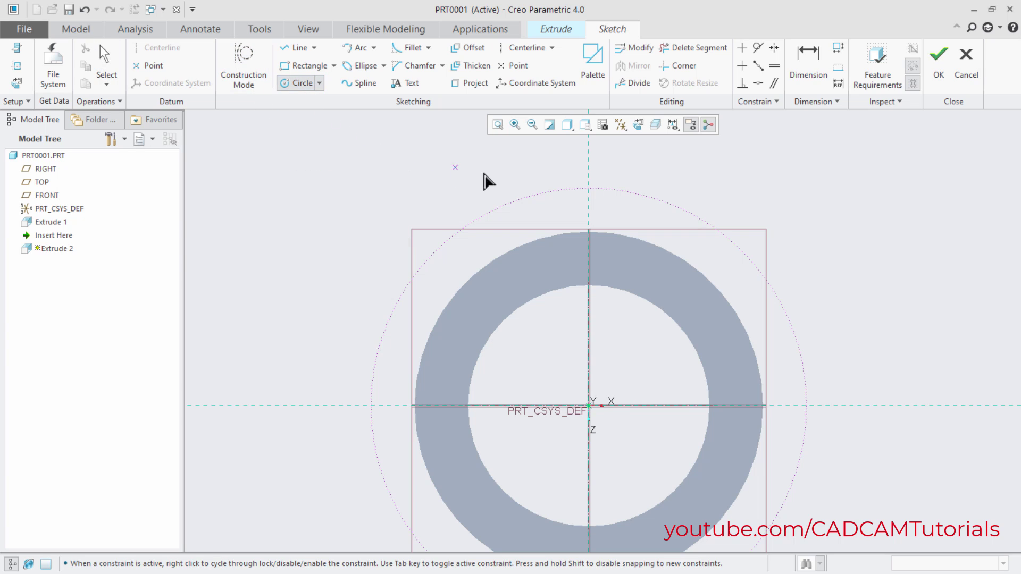
pyautogui.click(589, 188)
pyautogui.click(609, 207)
pyautogui.scroll(-2, 627, 219)
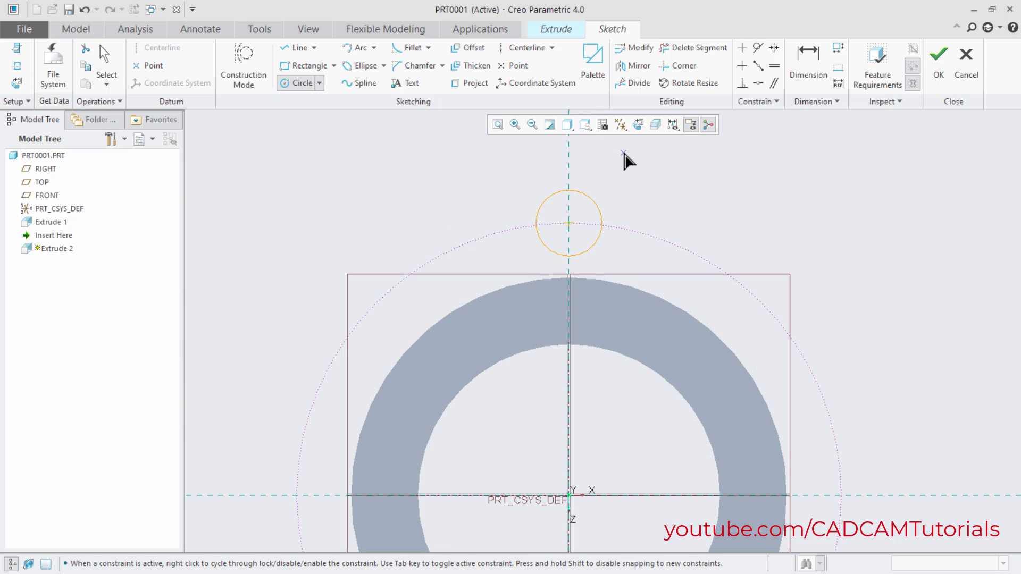
pyautogui.click(569, 223)
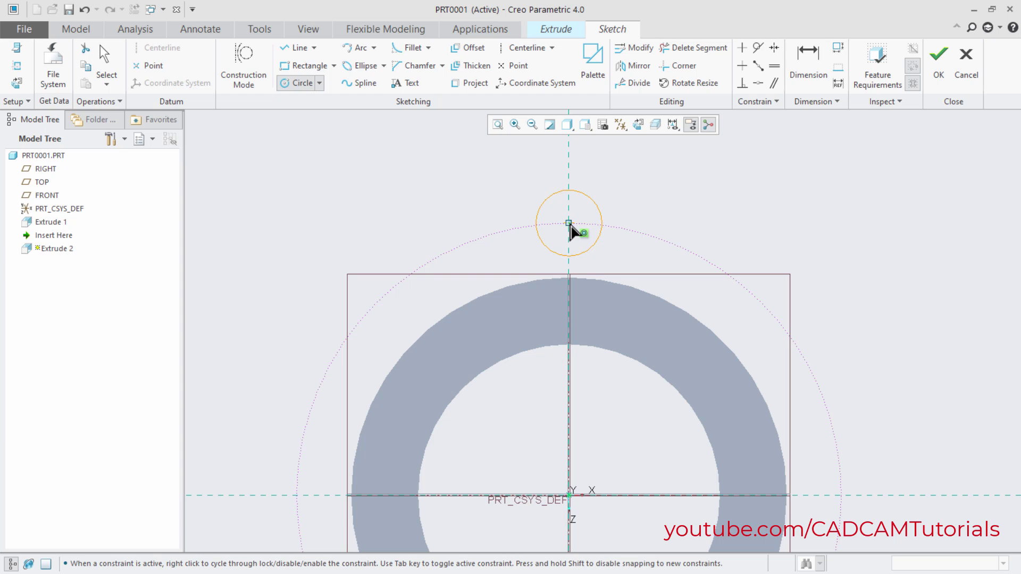
pyautogui.click(623, 254)
pyautogui.middleClick(669, 191)
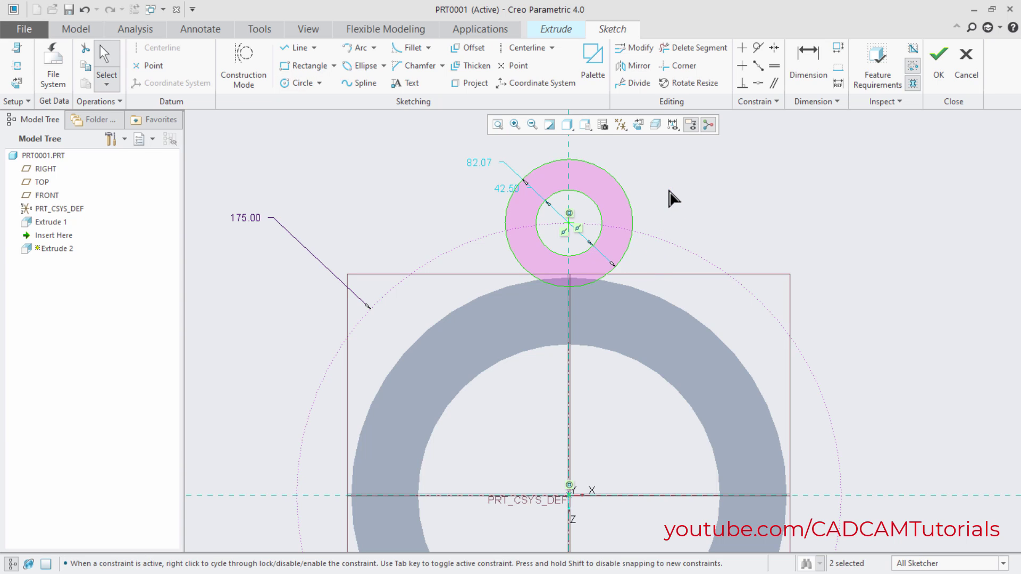
# Set the small inner circle's diameter to 47 mm and the circle around it to 100 mm
pyautogui.doubleClick(500, 188)
pyautogui.write('47')
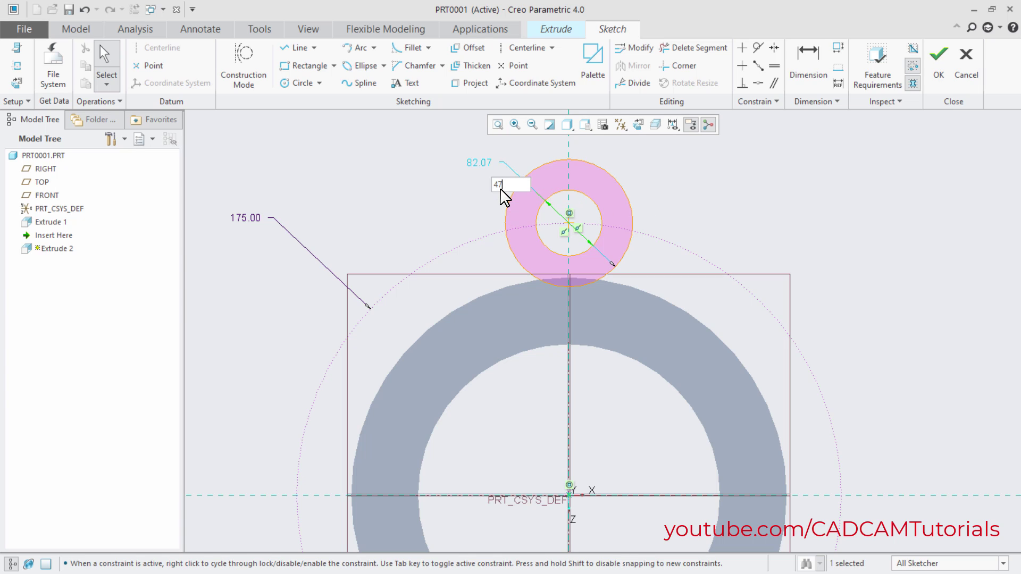
pyautogui.press('Return')
pyautogui.doubleClick(475, 163)
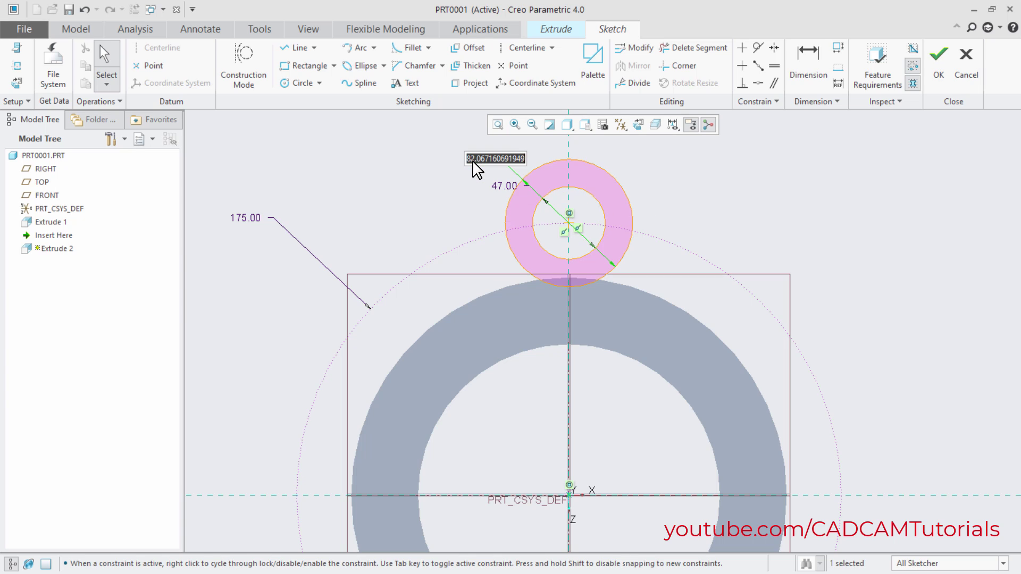
pyautogui.write('100')
pyautogui.press('Return')
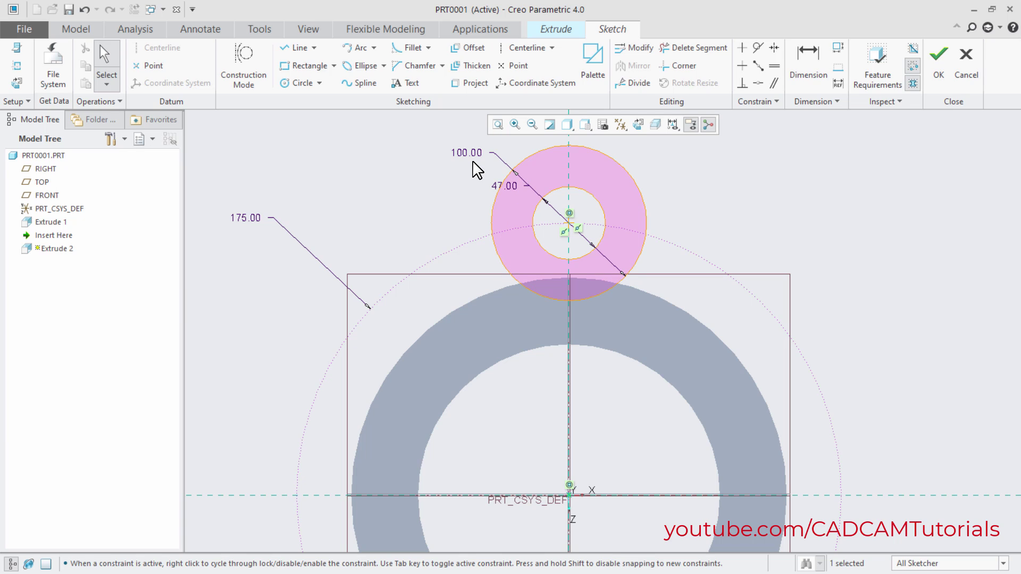
# Draw equal vertical tangent lines about 60 mm long from both sides of the 100 mm circle into the ring, and join their lower ends horizontally
pyautogui.rightClick(452, 209)
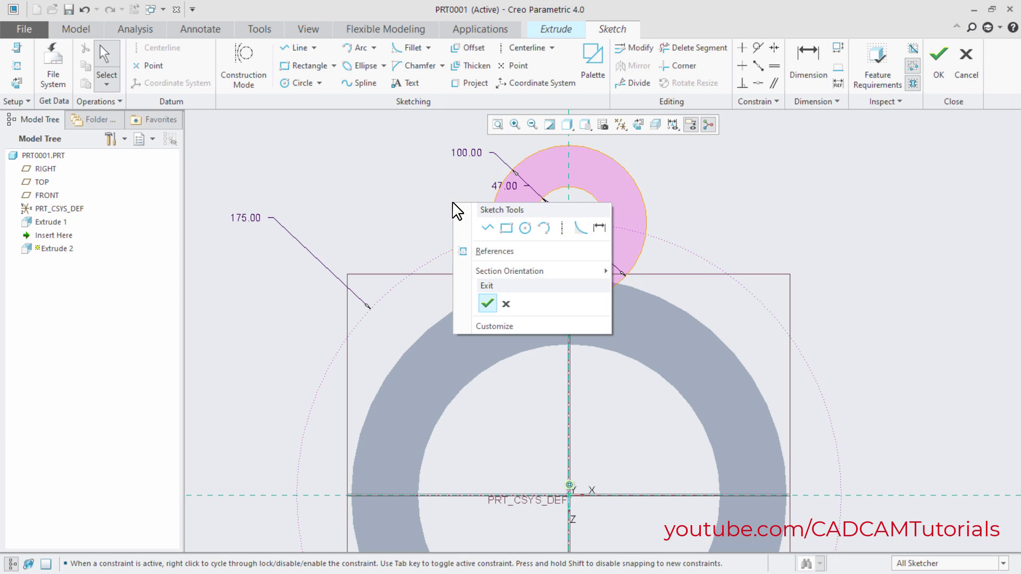
pyautogui.click(487, 229)
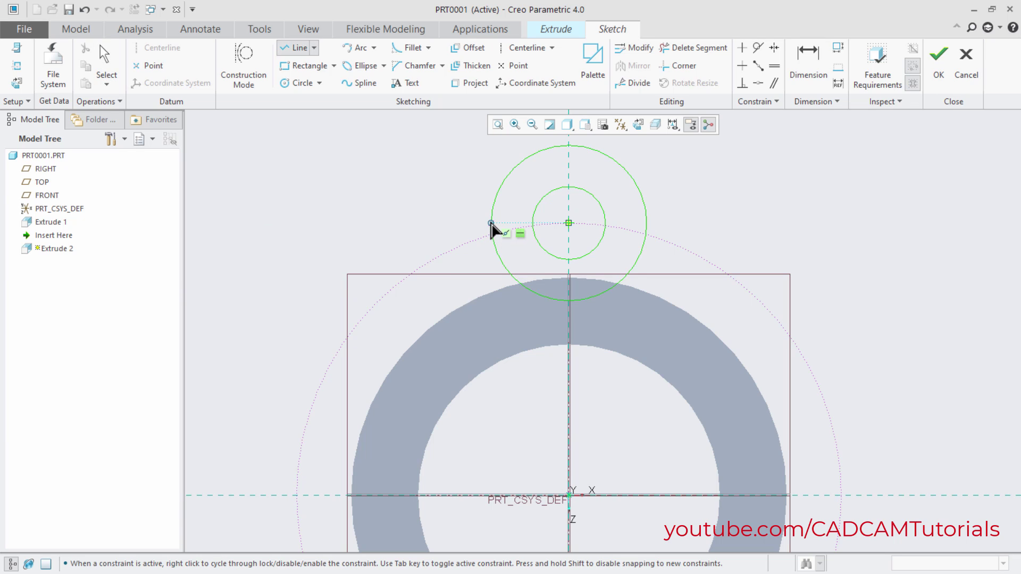
pyautogui.click(491, 223)
pyautogui.click(490, 318)
pyautogui.middleClick(619, 319)
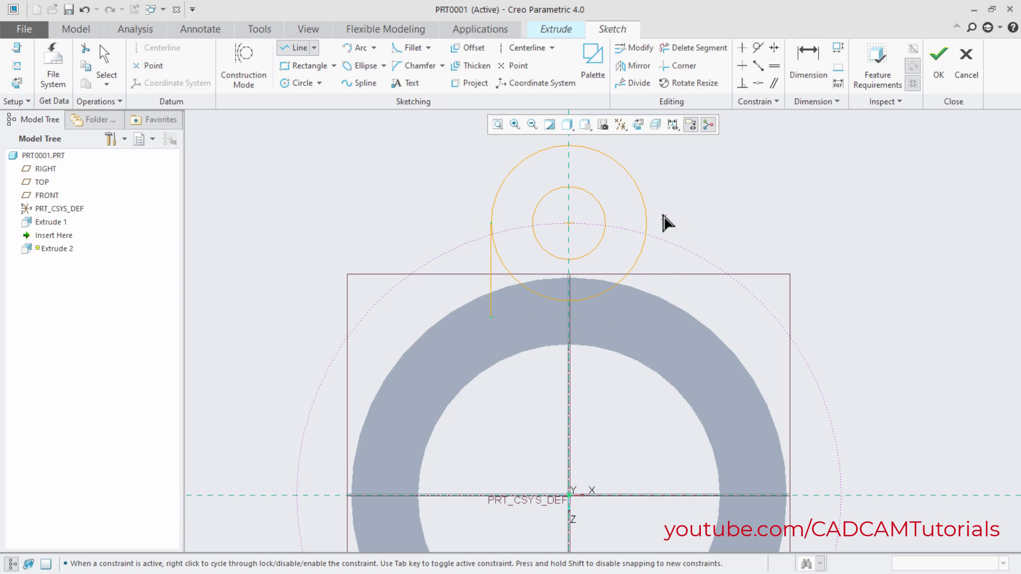
pyautogui.click(647, 224)
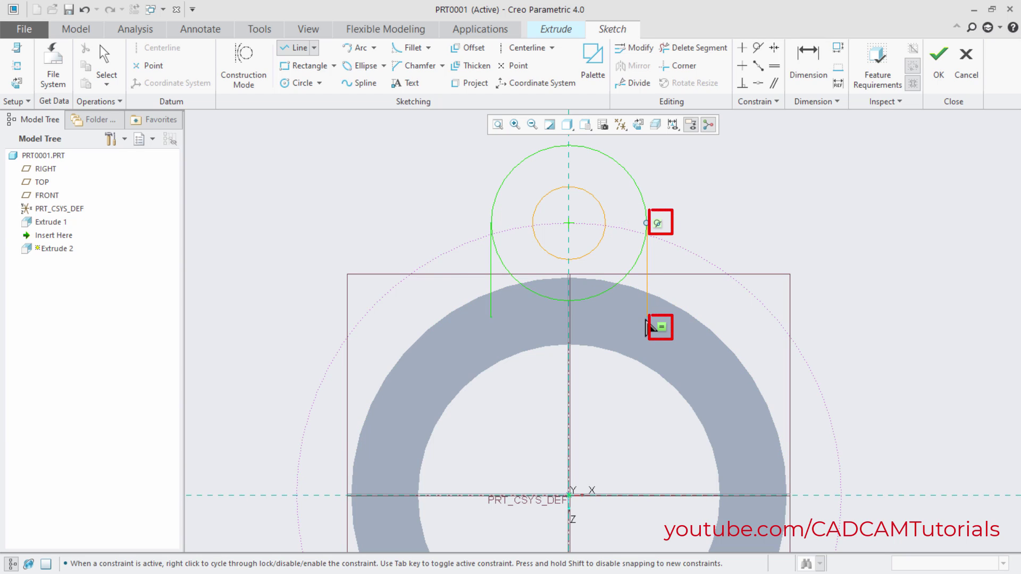
pyautogui.click(647, 317)
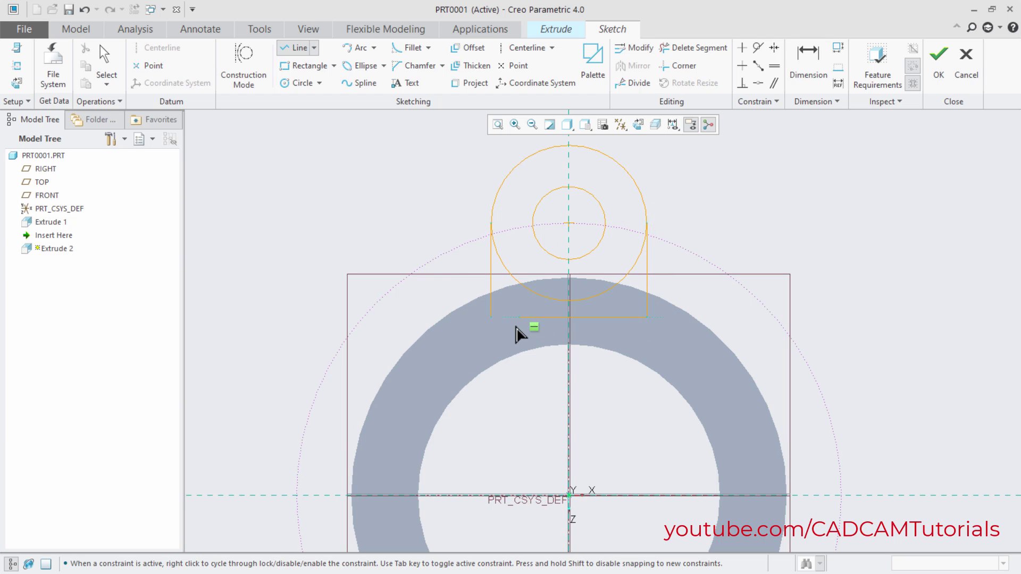
pyautogui.click(491, 318)
pyautogui.middleClick(466, 322)
pyautogui.middleClick(416, 308)
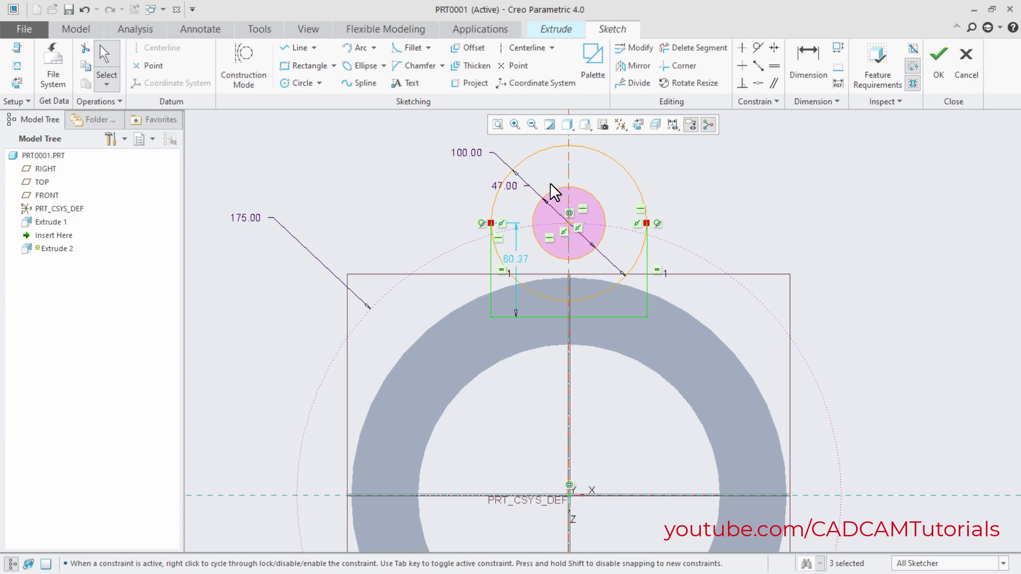
# Trim away the lower half of the 100 mm circle, including the short leftover arcs beside both tangent lines
pyautogui.click(691, 49)
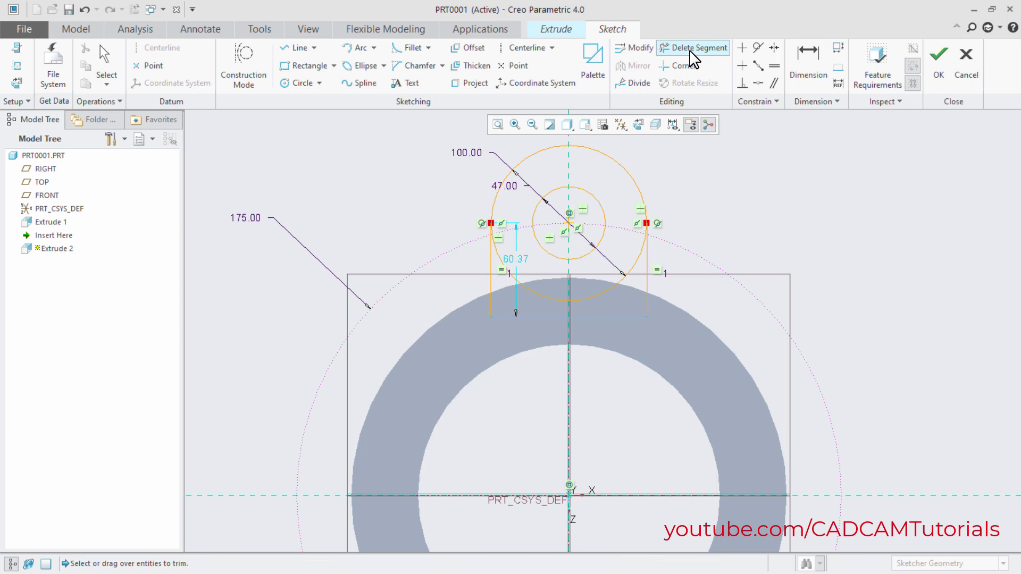
pyautogui.click(640, 268)
pyautogui.click(542, 303)
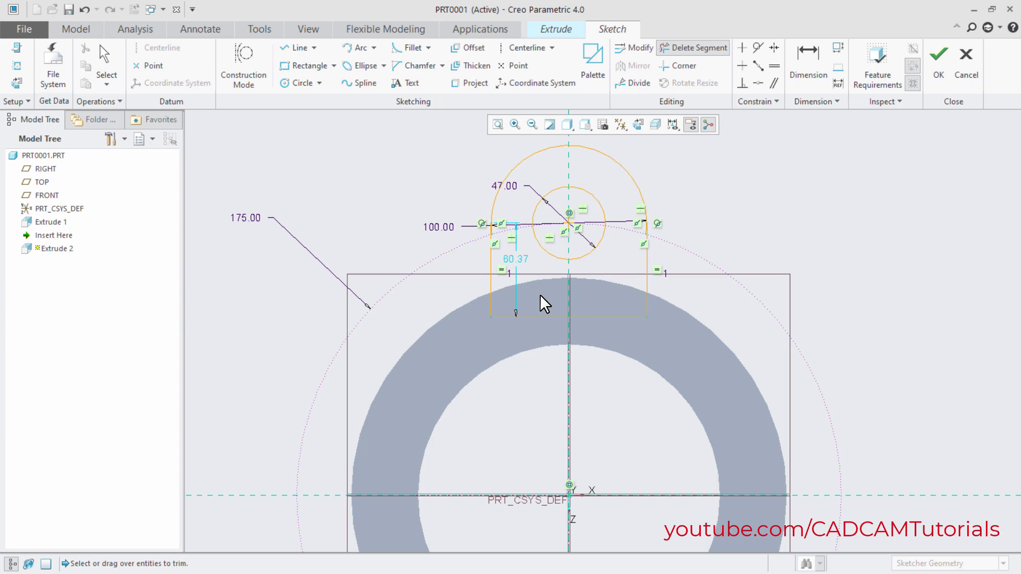
pyautogui.scroll(4, 497, 226)
pyautogui.scroll(2, 493, 225)
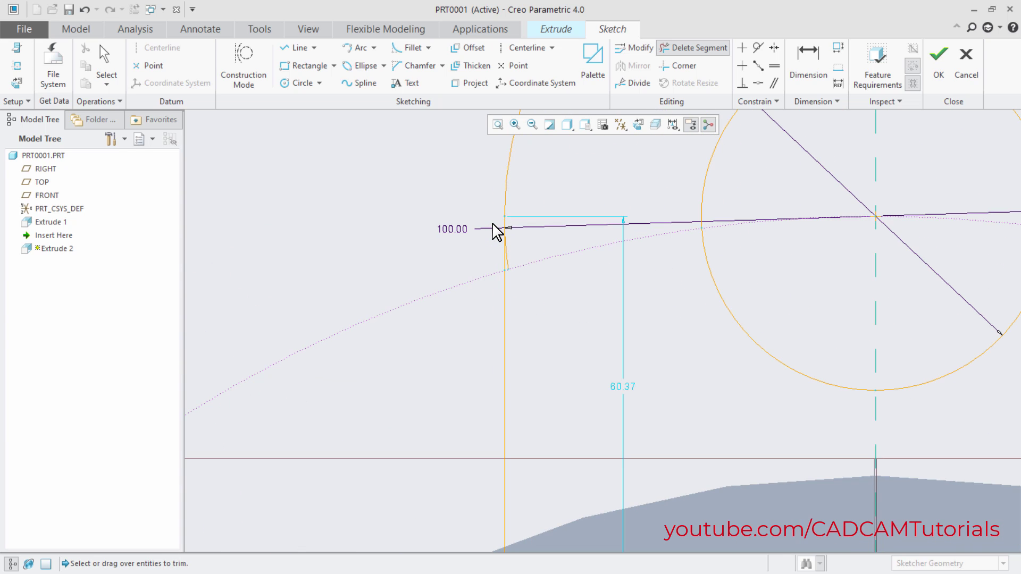
pyautogui.scroll(3, 492, 226)
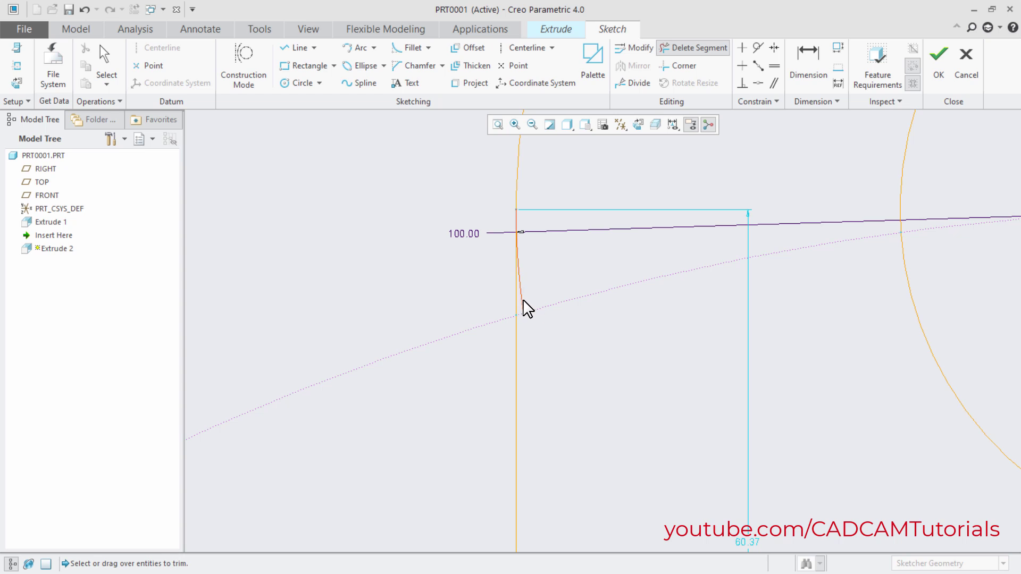
pyautogui.click(523, 301)
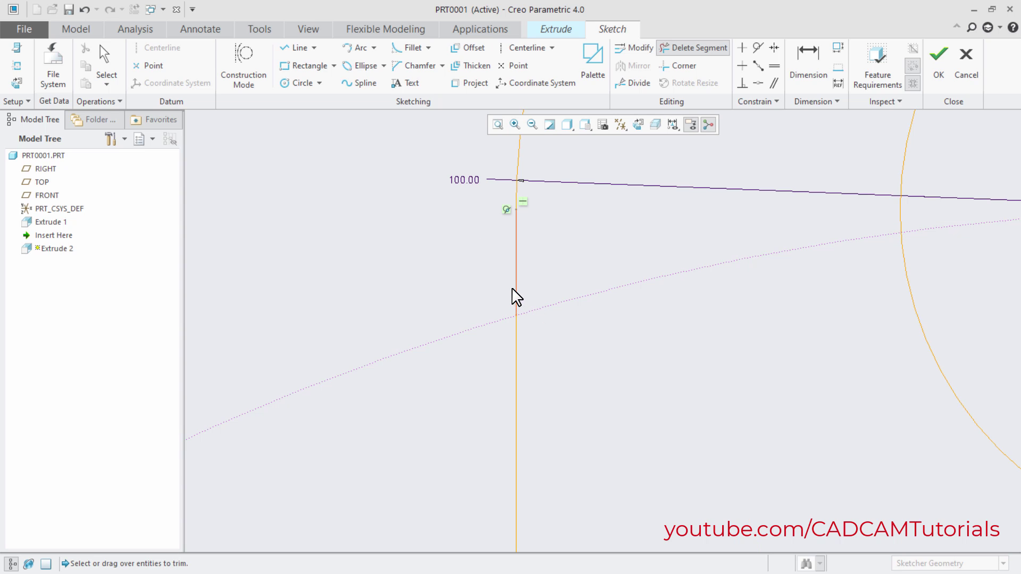
pyautogui.scroll(-5, 479, 260)
pyautogui.scroll(5, 747, 268)
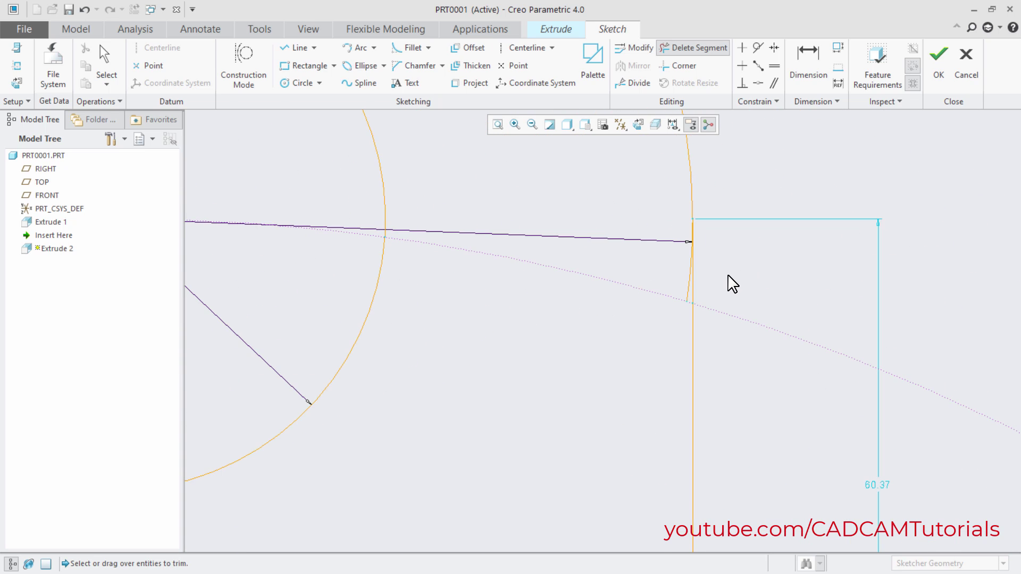
pyautogui.click(657, 291)
pyautogui.scroll(-5, 691, 282)
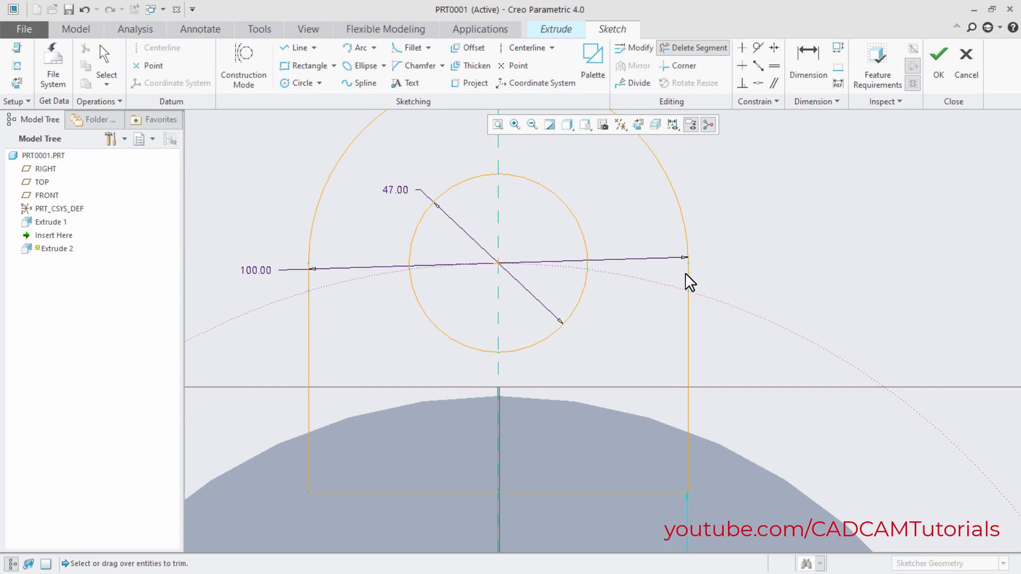
pyautogui.middleClick(729, 251)
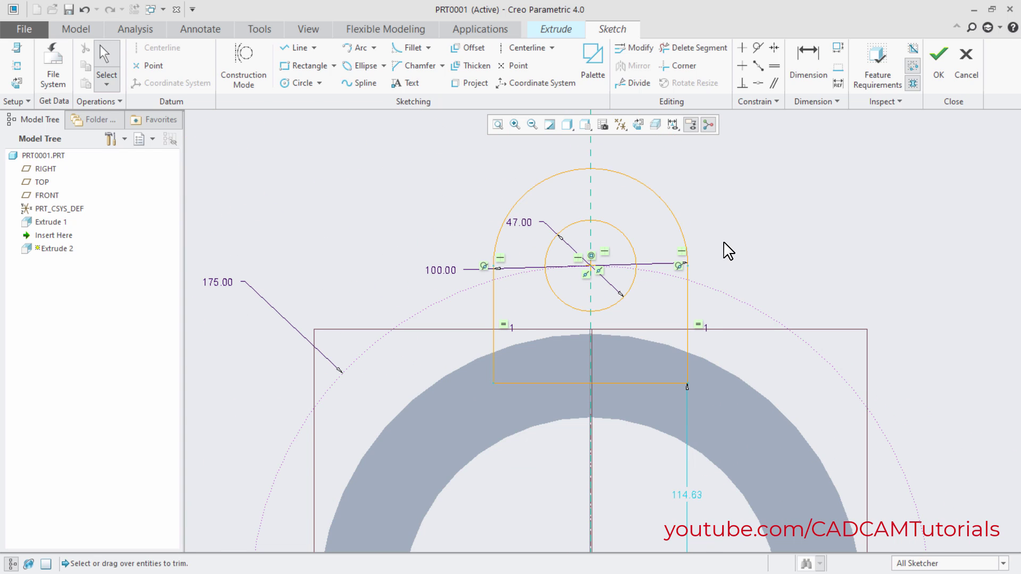
# Set the distance from the horizontal reference to the lug profile's lower edge to 120 mm
pyautogui.scroll(-1, 728, 251)
pyautogui.scroll(1, 728, 251)
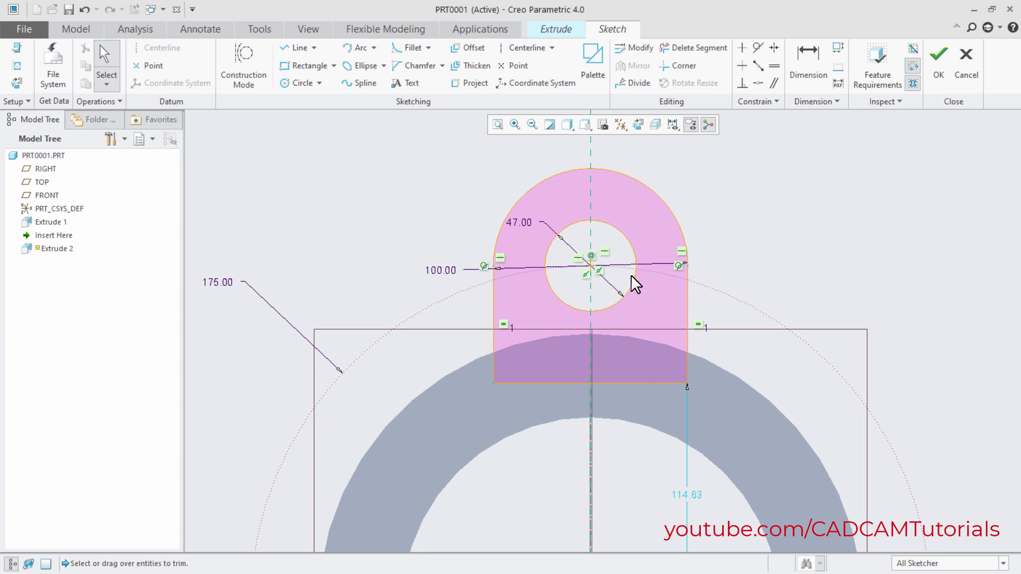
pyautogui.scroll(-2, 551, 334)
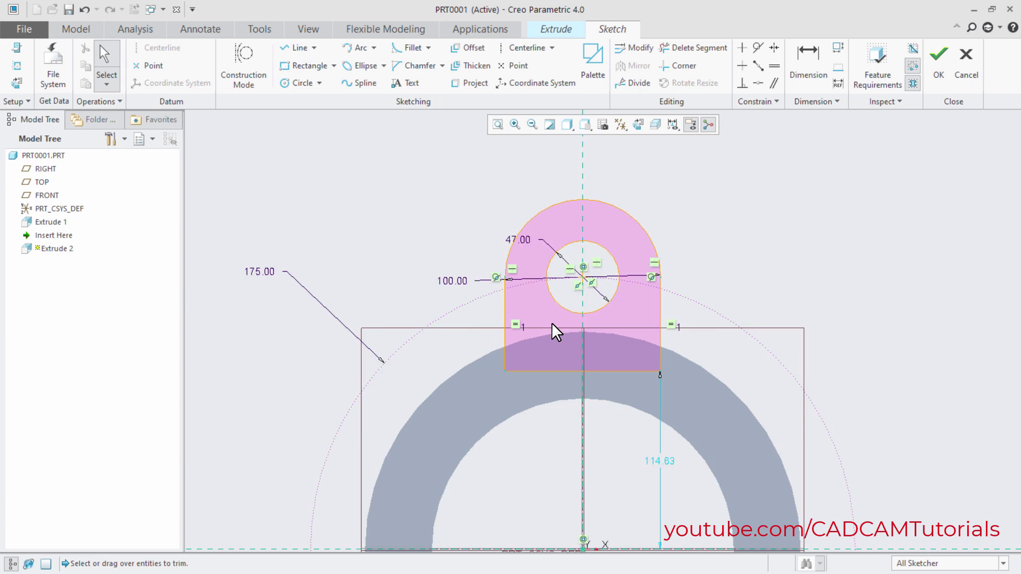
pyautogui.doubleClick(636, 439)
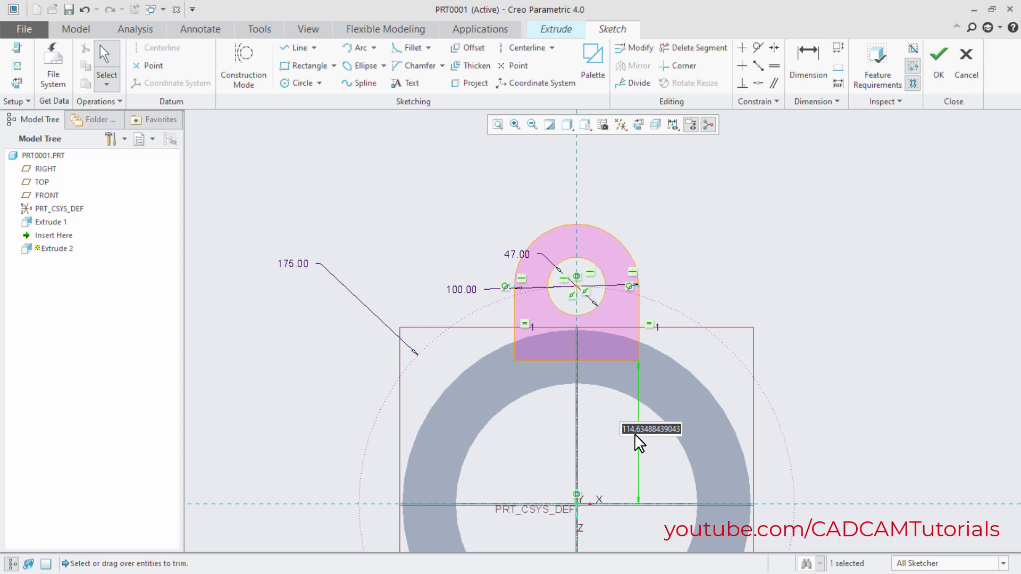
pyautogui.write('120')
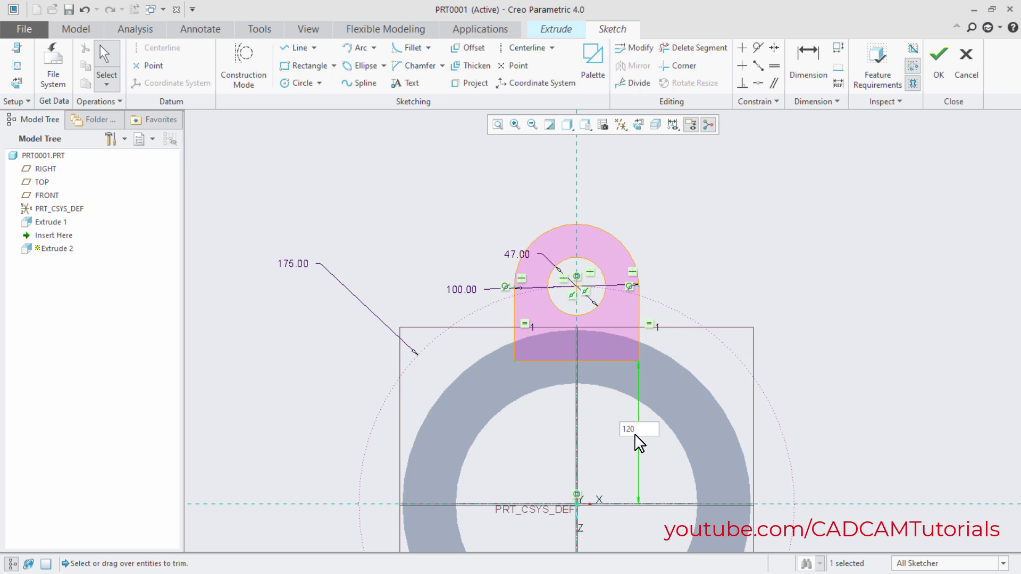
pyautogui.press('Return')
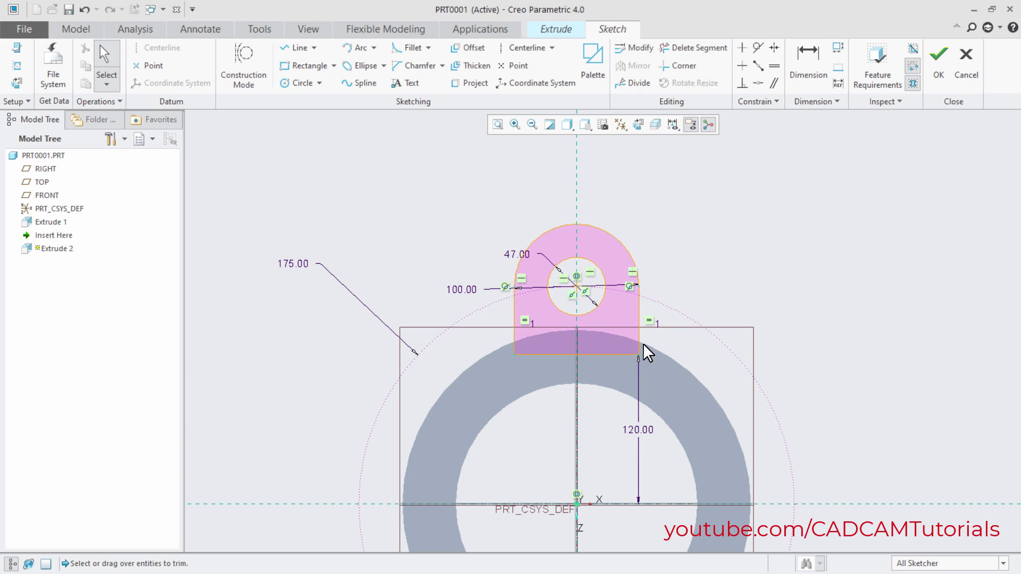
pyautogui.scroll(-4, 643, 348)
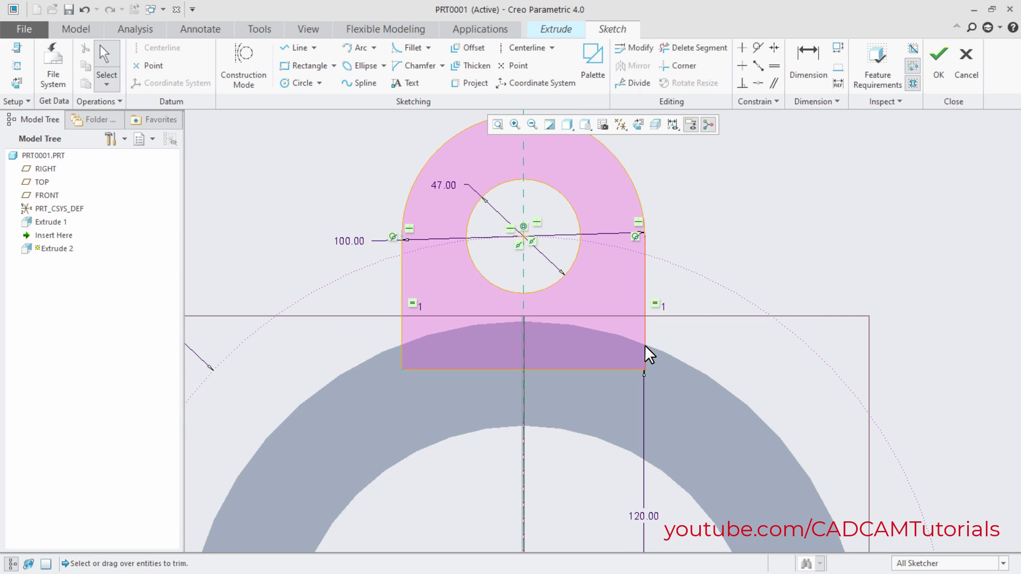
pyautogui.scroll(4, 588, 352)
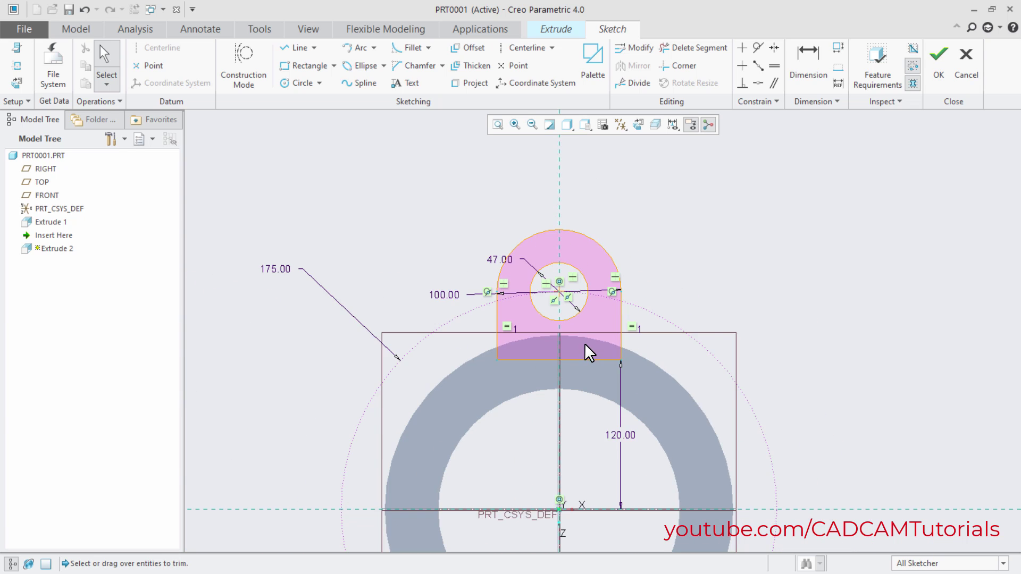
# Finish the lug sketch and reverse its extrusion direction so the lug runs back along the cylinder's outer wall
pyautogui.scroll(1, 587, 352)
pyautogui.rightClick(656, 218)
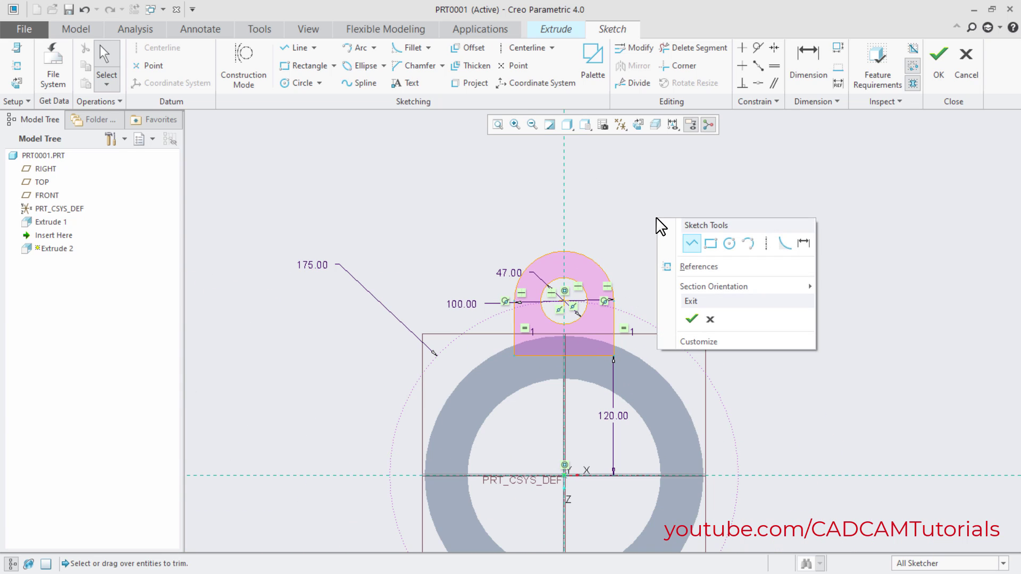
pyautogui.click(692, 319)
pyautogui.moveTo(668, 358)
pyautogui.mouseDown(button='middle')
pyautogui.moveTo(587, 412)
pyautogui.moveTo(642, 417)
pyautogui.moveTo(611, 281)
pyautogui.mouseUp(button='middle')
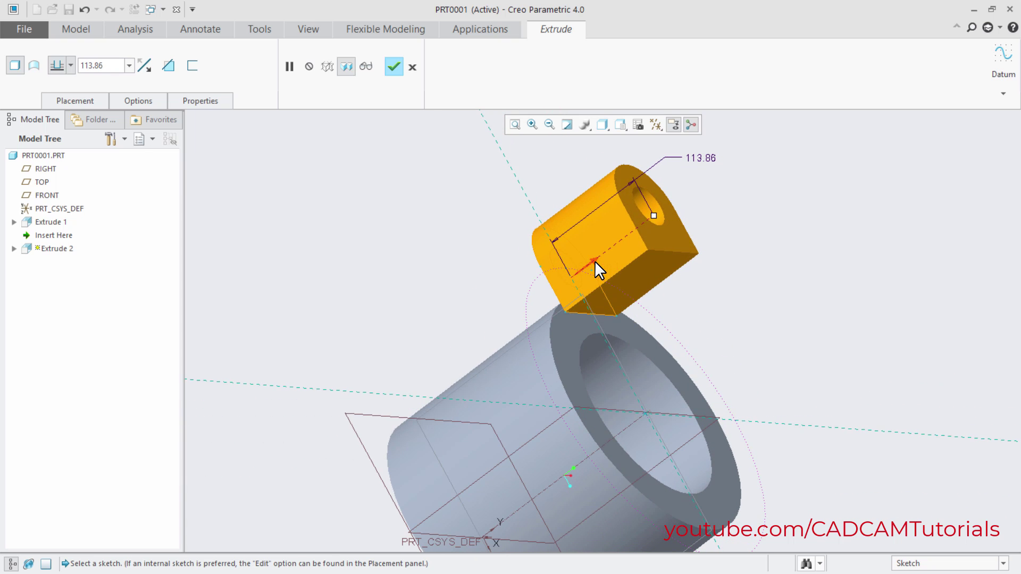
pyautogui.click(594, 261)
# Consult the reference drawing for the lug thickness and complete the lug extrusion with a depth of 32 mm
pyautogui.hotkey('alt', 'Tab')
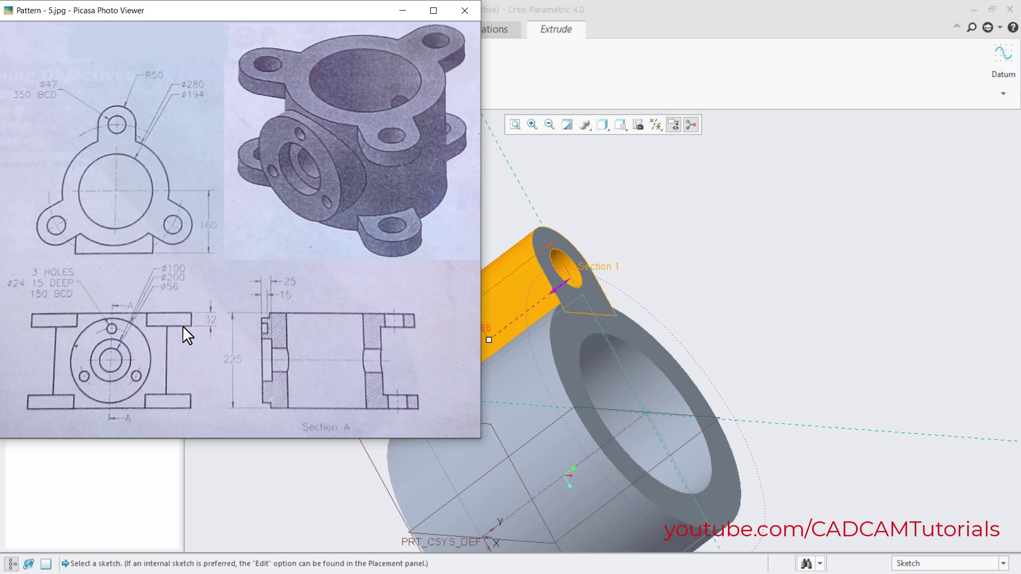
pyautogui.click(601, 91)
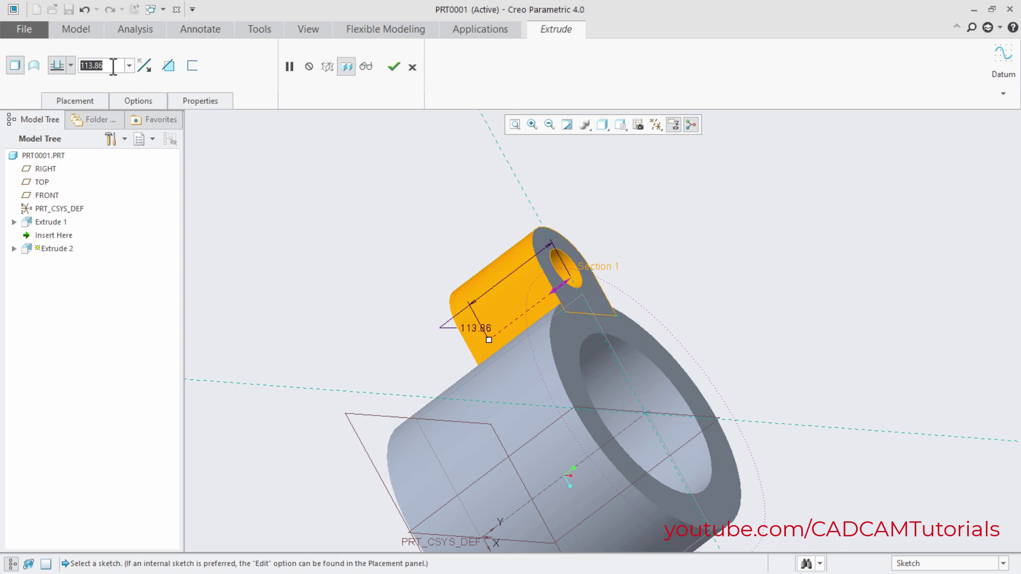
pyautogui.write('32')
pyautogui.press('Return')
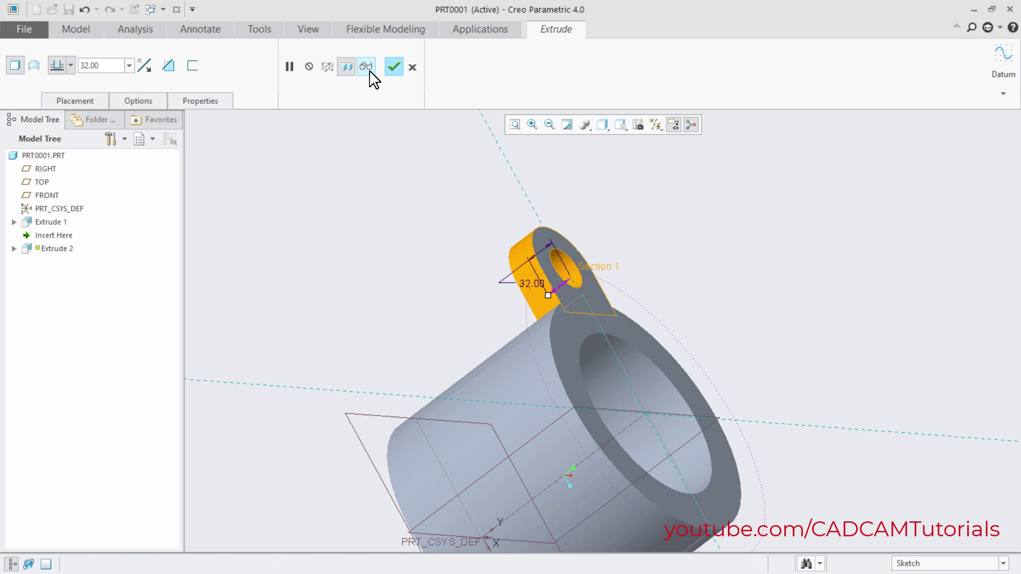
pyautogui.click(393, 69)
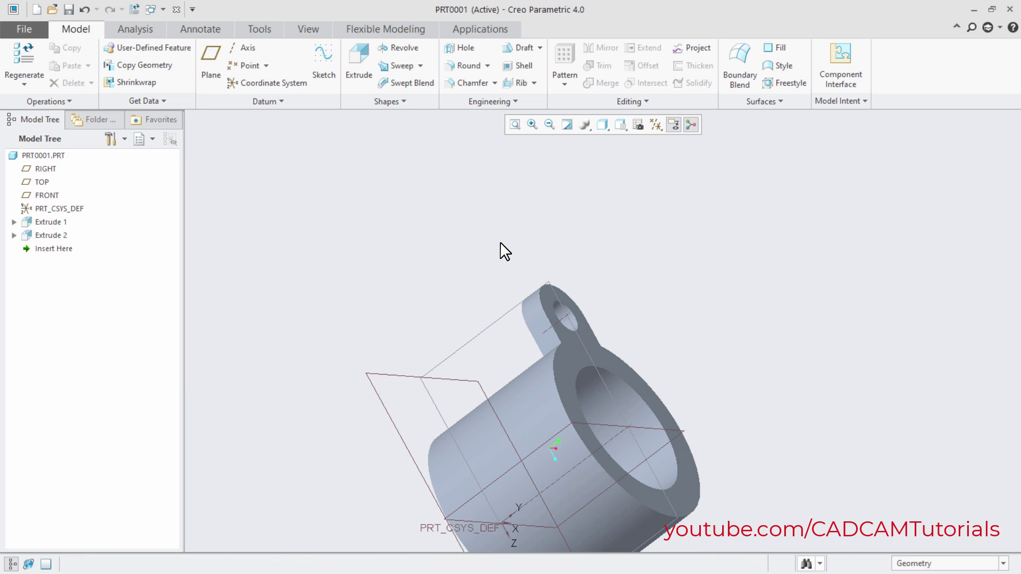
# Create an axis pattern of the lug around the cylinder's central axis with 3 members spaced evenly over 360 degrees
pyautogui.moveTo(500, 250); pyautogui.dragTo(569, 312, button='middle')
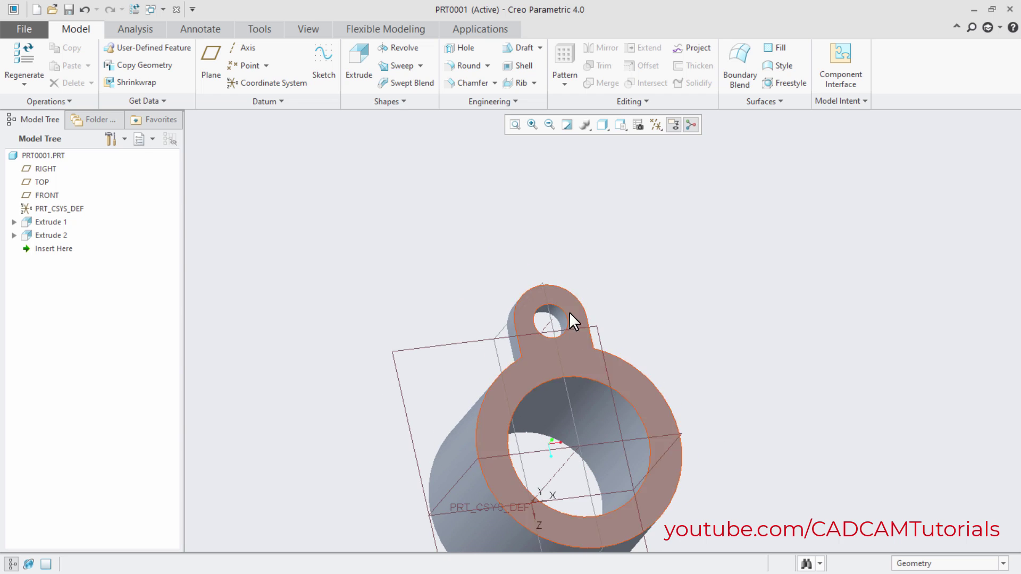
pyautogui.click(58, 236)
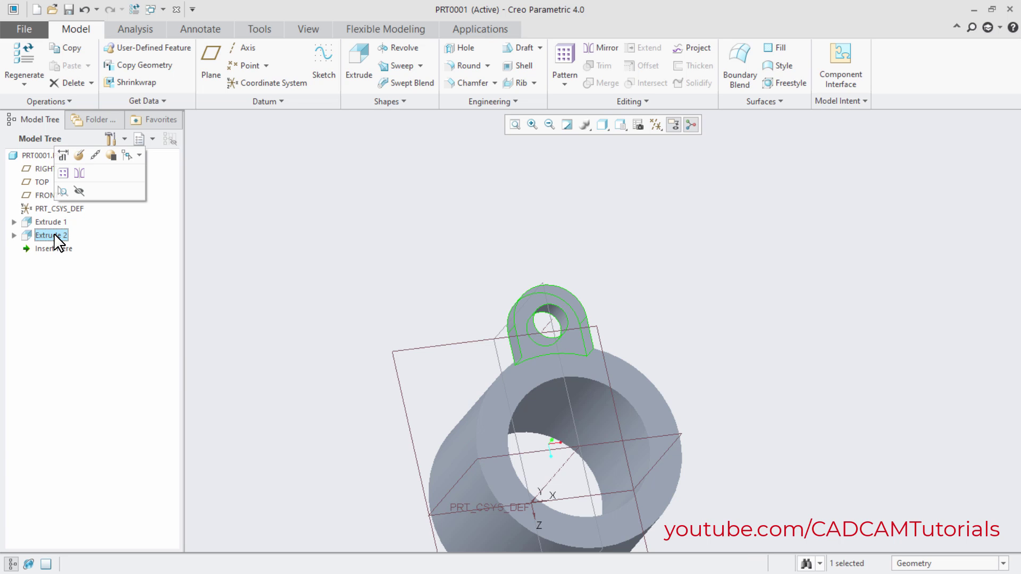
pyautogui.click(63, 175)
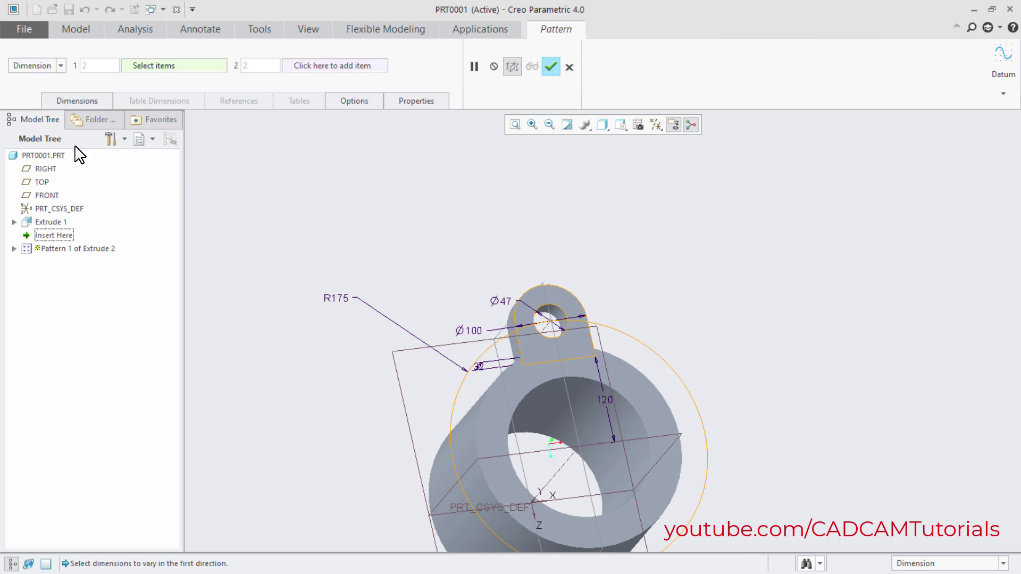
pyautogui.click(62, 66)
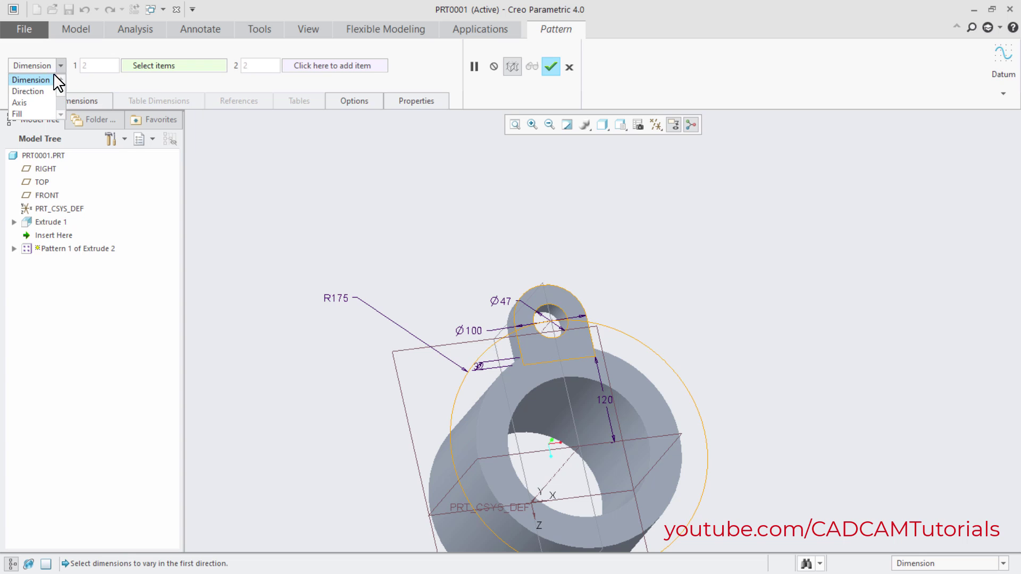
pyautogui.click(27, 106)
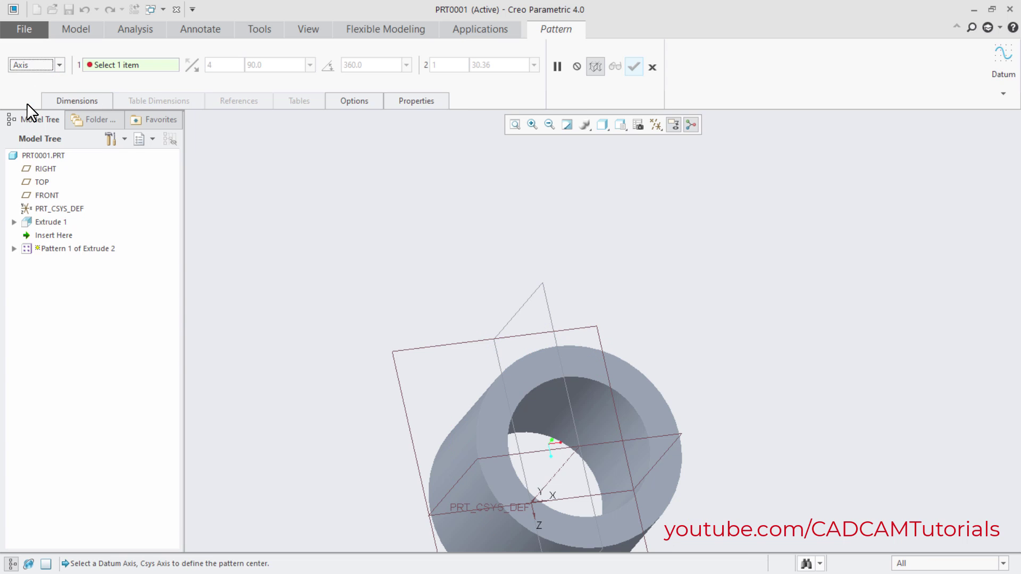
pyautogui.click(564, 466)
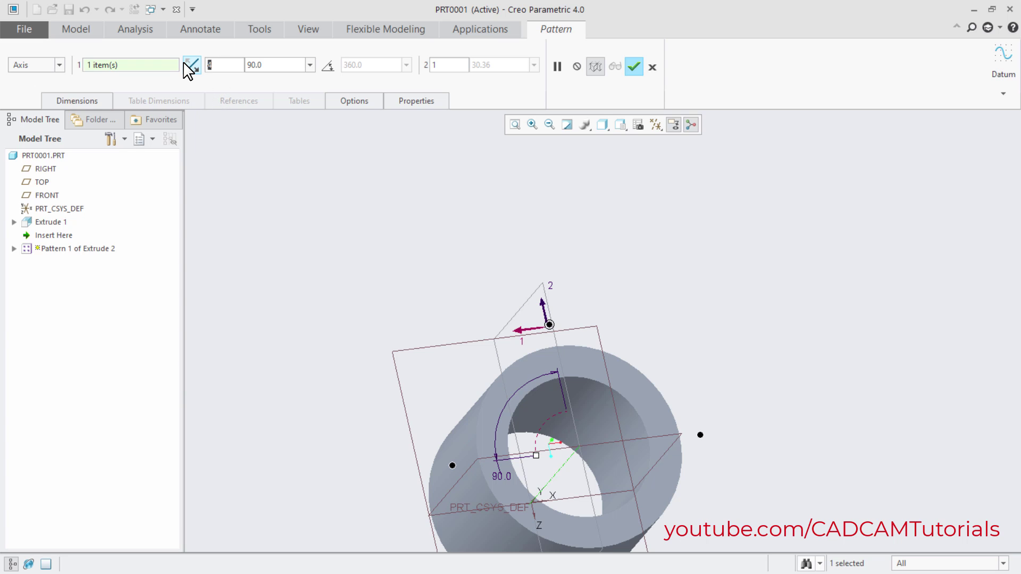
pyautogui.write('3')
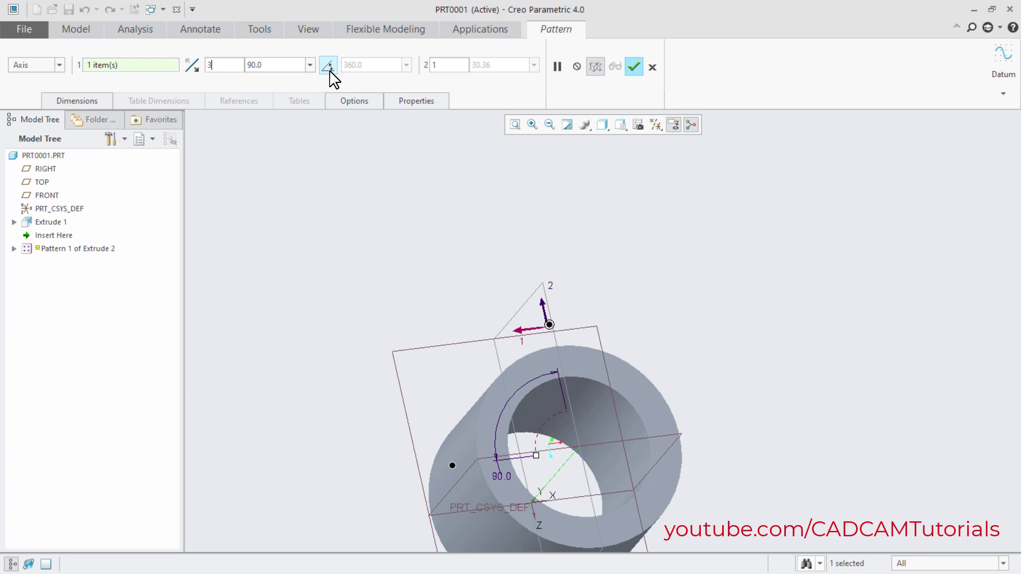
pyautogui.click(329, 68)
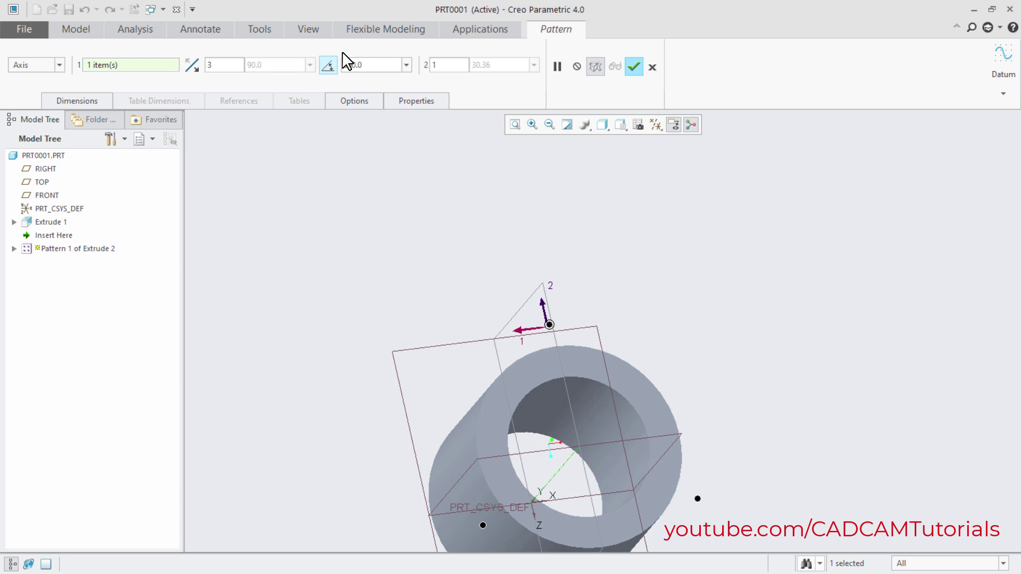
pyautogui.click(633, 67)
pyautogui.click(740, 342)
pyautogui.moveTo(741, 342); pyautogui.dragTo(690, 285, button='middle')
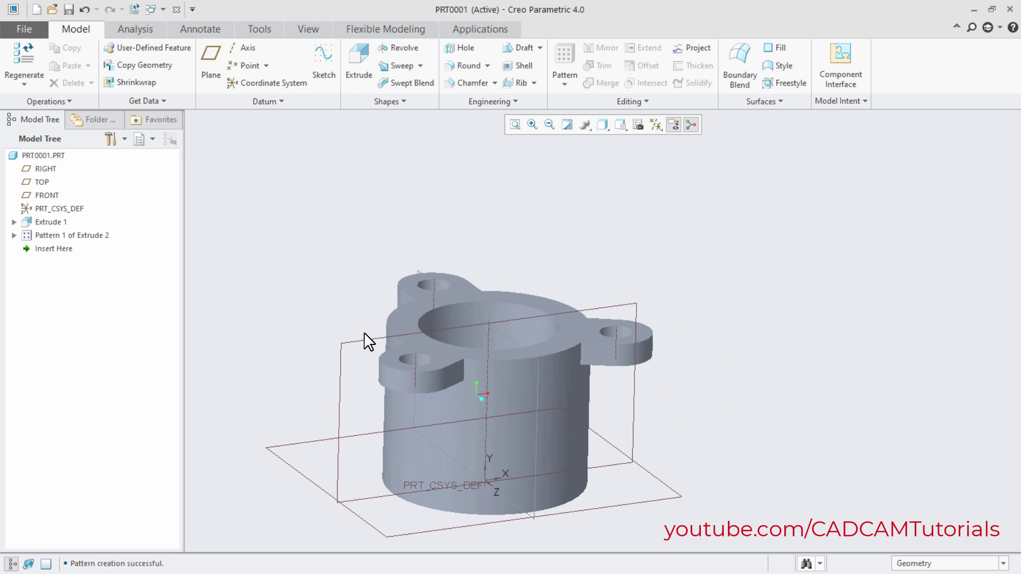
# Hide the FRONT and TOP datum planes
pyautogui.click(354, 346)
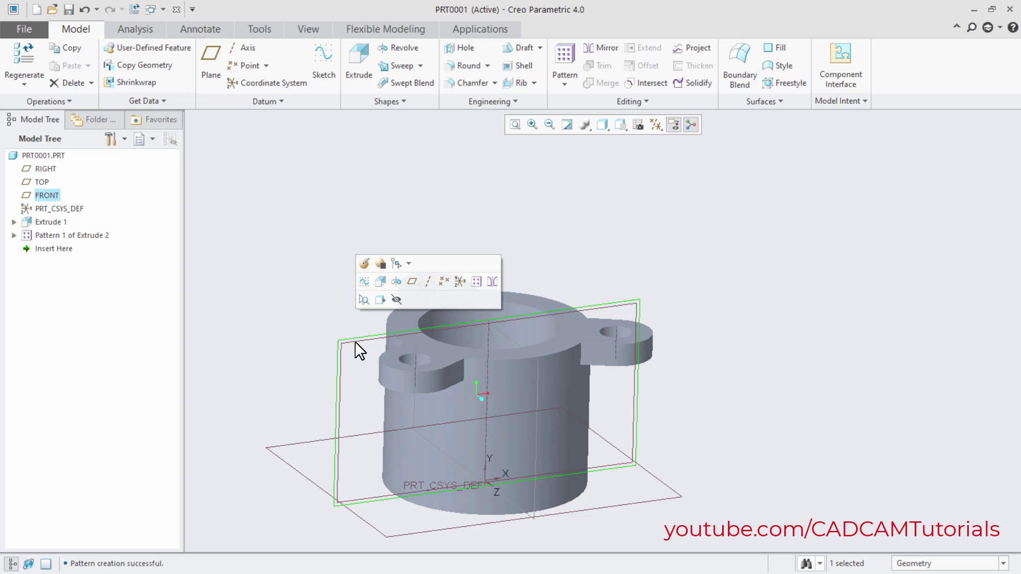
pyautogui.click(398, 305)
pyautogui.moveTo(316, 337)
pyautogui.mouseDown(button='middle')
pyautogui.moveTo(333, 337)
pyautogui.moveTo(316, 336)
pyautogui.mouseUp(button='middle')
pyautogui.click(292, 450)
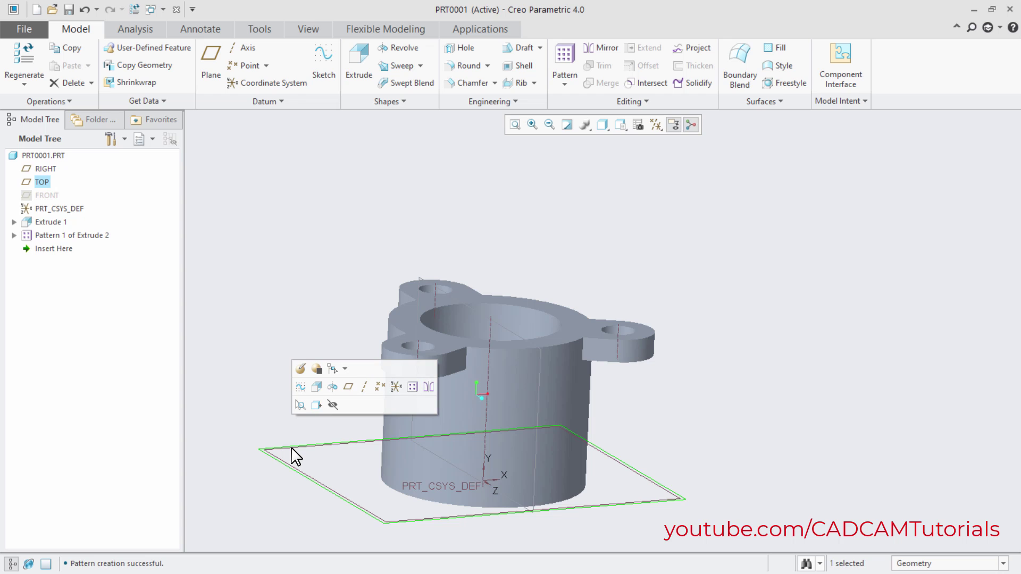
pyautogui.click(333, 405)
# Create a midplane datum plane halfway between the cylinder's upper and lower end faces
pyautogui.moveTo(296, 396); pyautogui.dragTo(375, 305, button='middle')
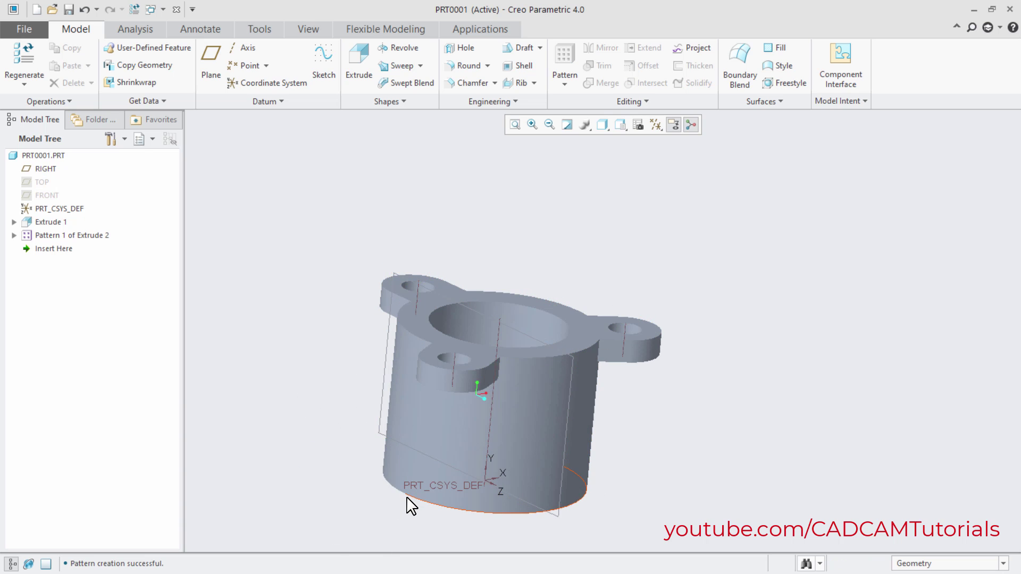
pyautogui.moveTo(283, 478); pyautogui.dragTo(269, 462, button='middle')
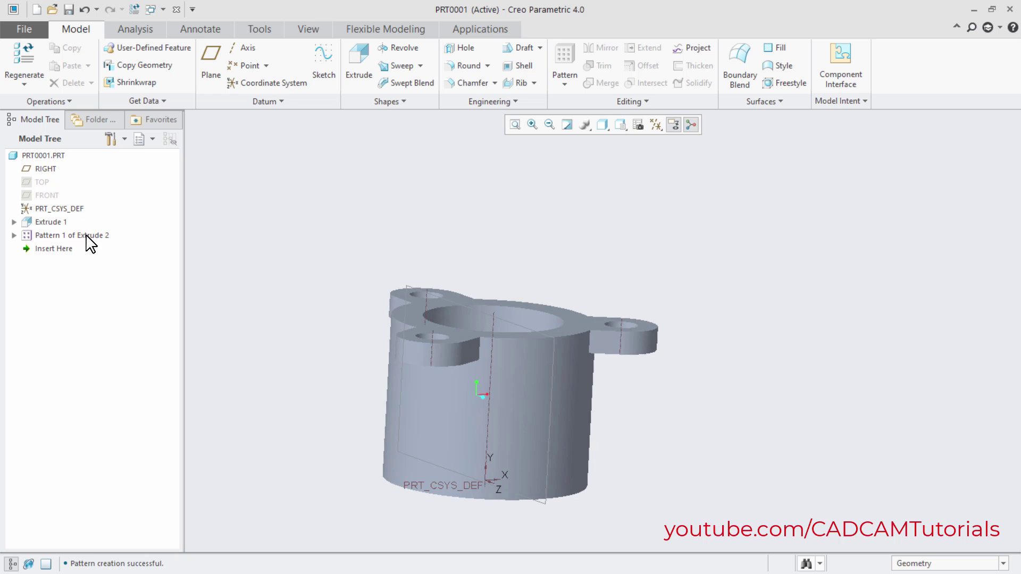
pyautogui.moveTo(294, 418); pyautogui.dragTo(319, 429, button='middle')
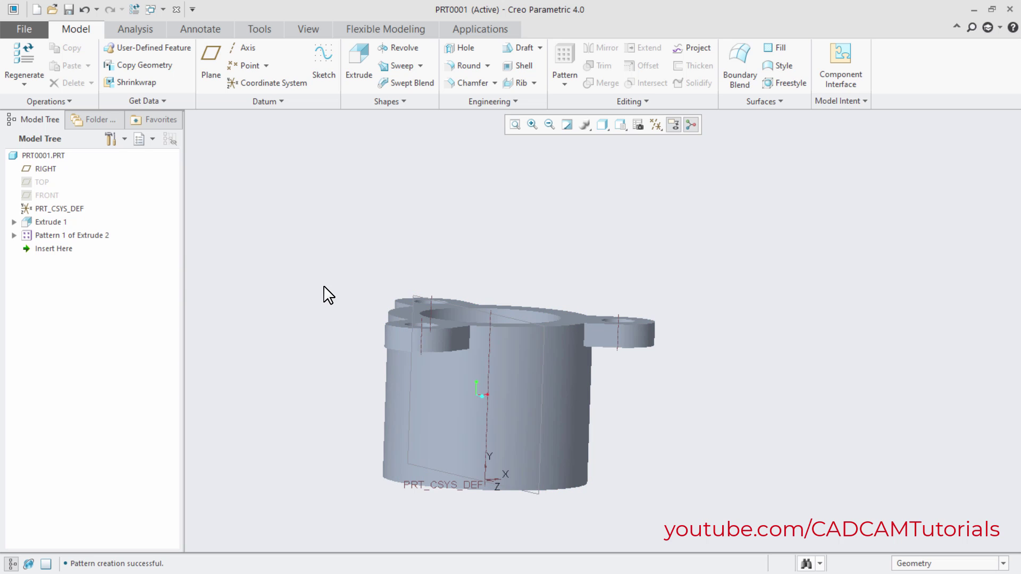
pyautogui.click(216, 77)
pyautogui.moveTo(473, 201); pyautogui.dragTo(506, 239, button='middle')
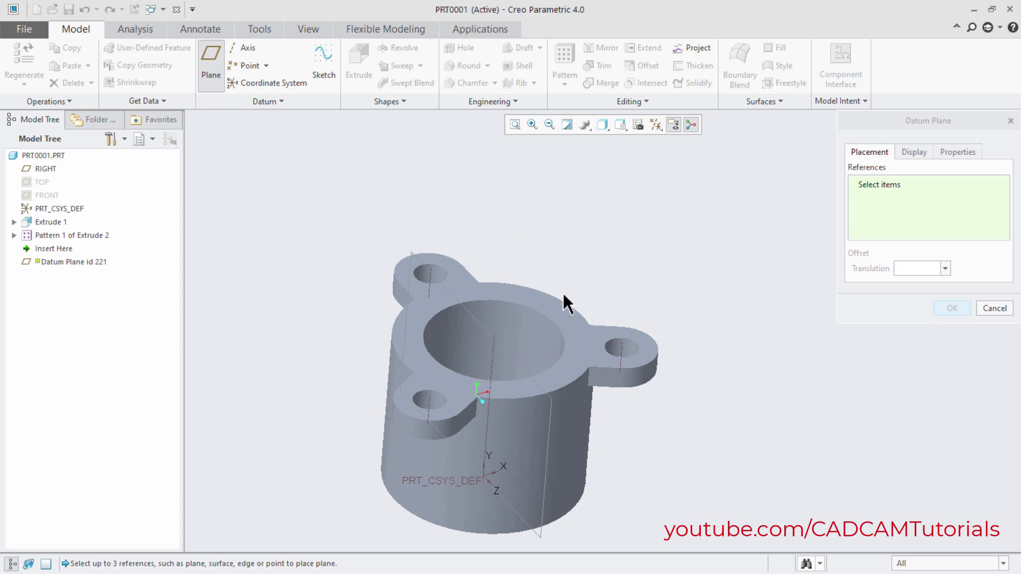
pyautogui.click(567, 314)
pyautogui.moveTo(609, 288); pyautogui.dragTo(606, 337, button='middle')
pyautogui.keyDown('ctrl'); pyautogui.click(585, 395); pyautogui.keyUp('ctrl')
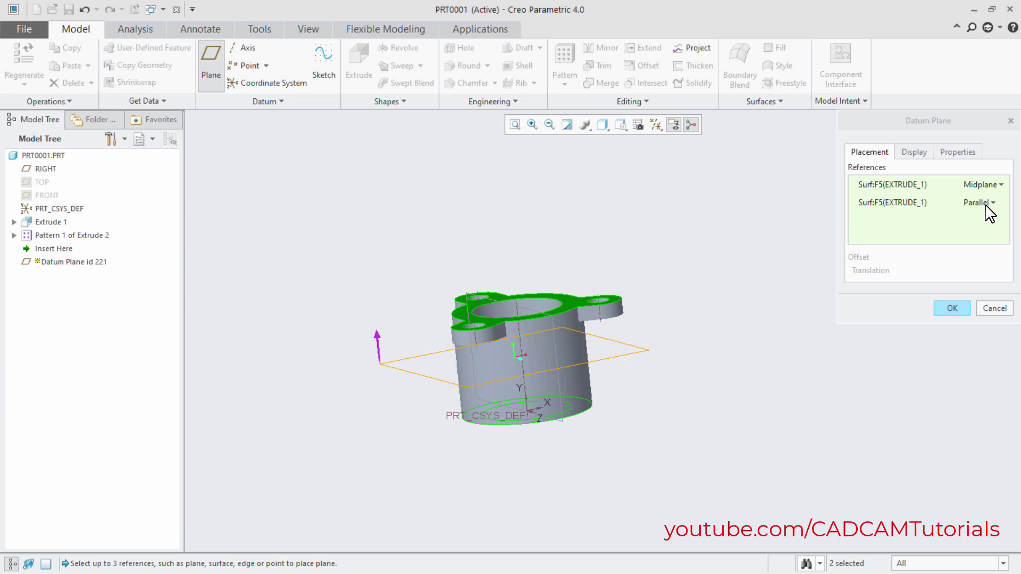
pyautogui.click(959, 311)
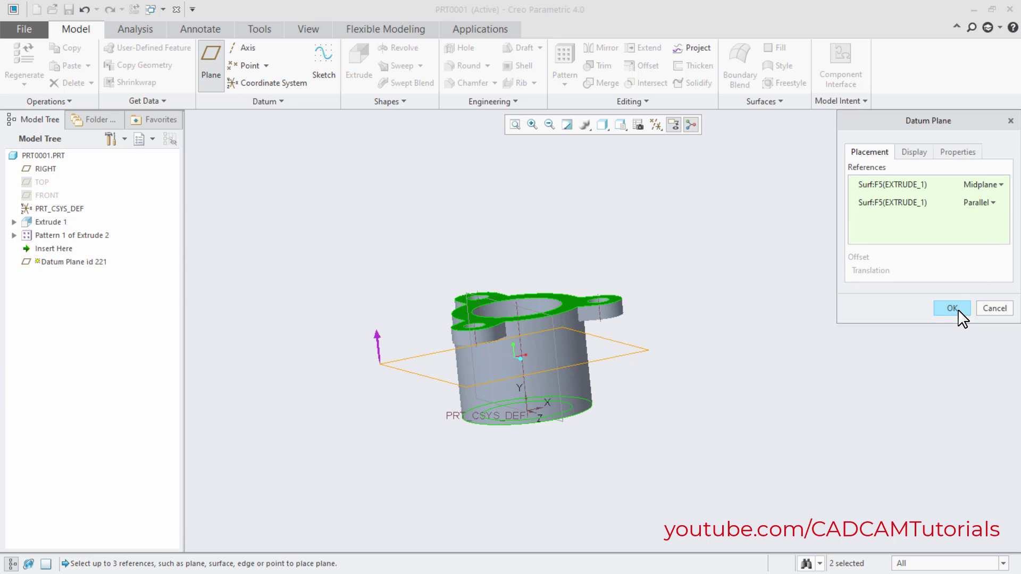
# Mirror the lug pattern about the new mid-height datum plane DTM1 to add lugs at the cylinder's lower end
pyautogui.moveTo(665, 429); pyautogui.dragTo(679, 423, button='middle')
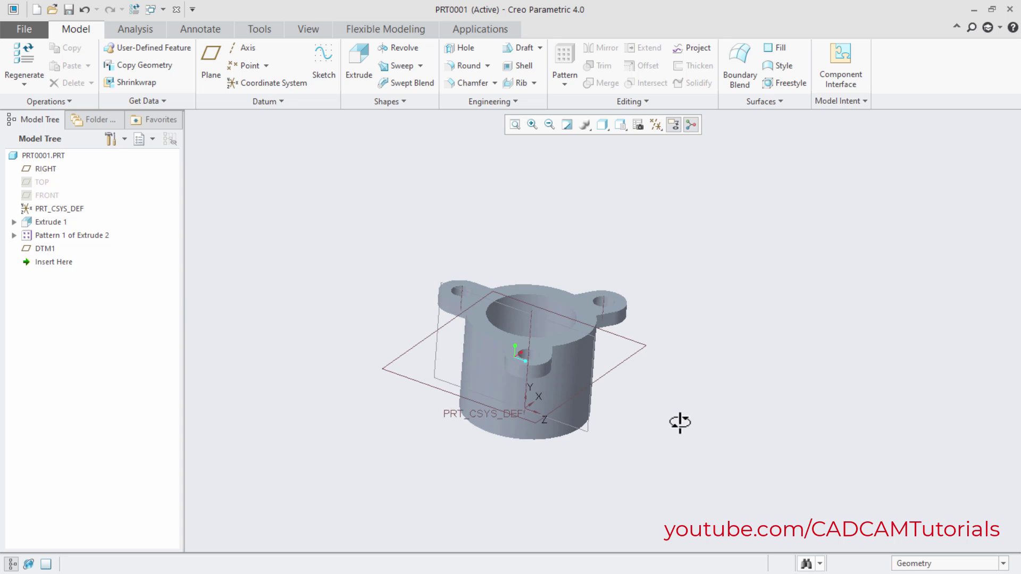
pyautogui.click(68, 236)
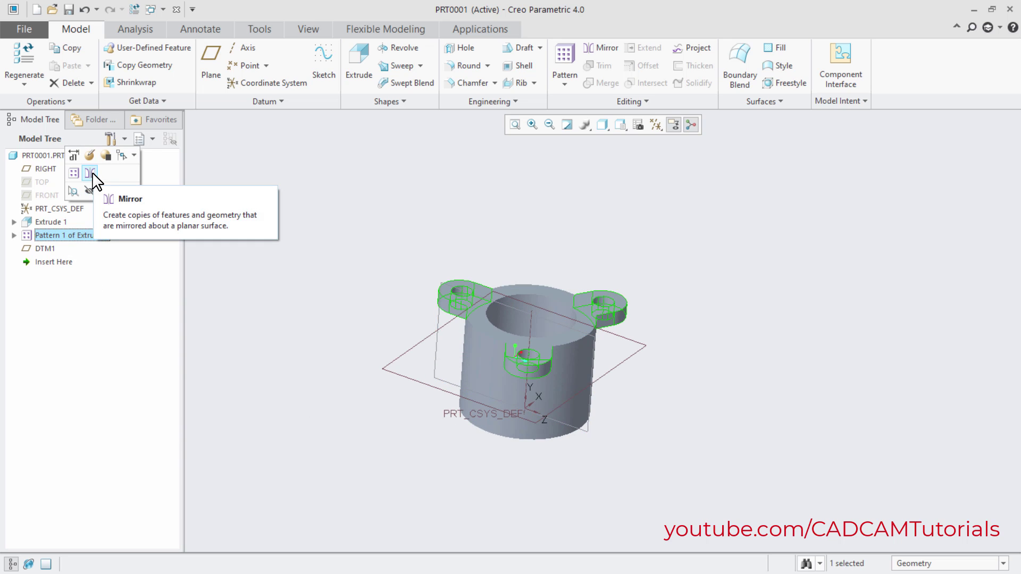
pyautogui.click(91, 175)
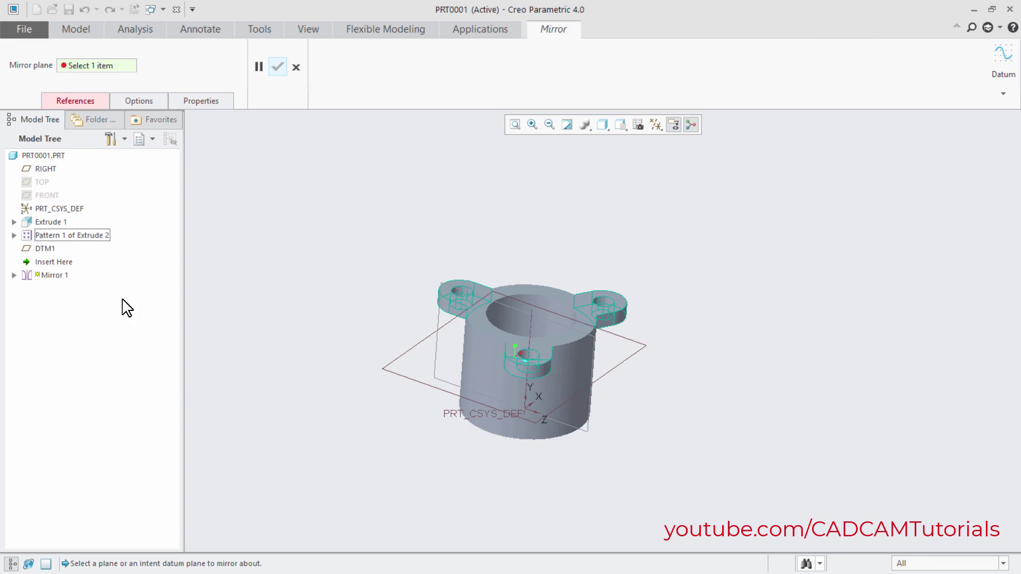
pyautogui.click(406, 378)
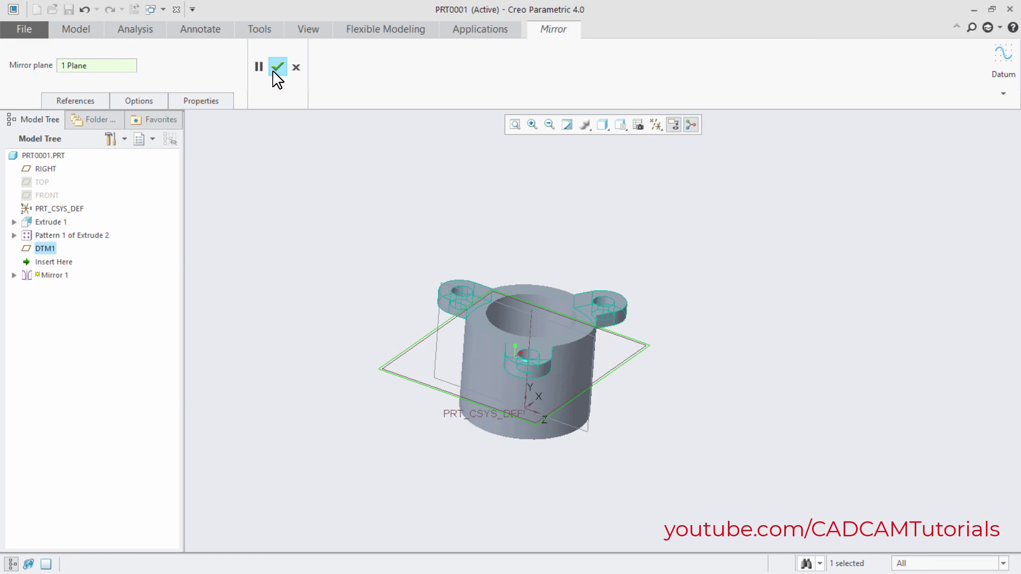
pyautogui.click(276, 73)
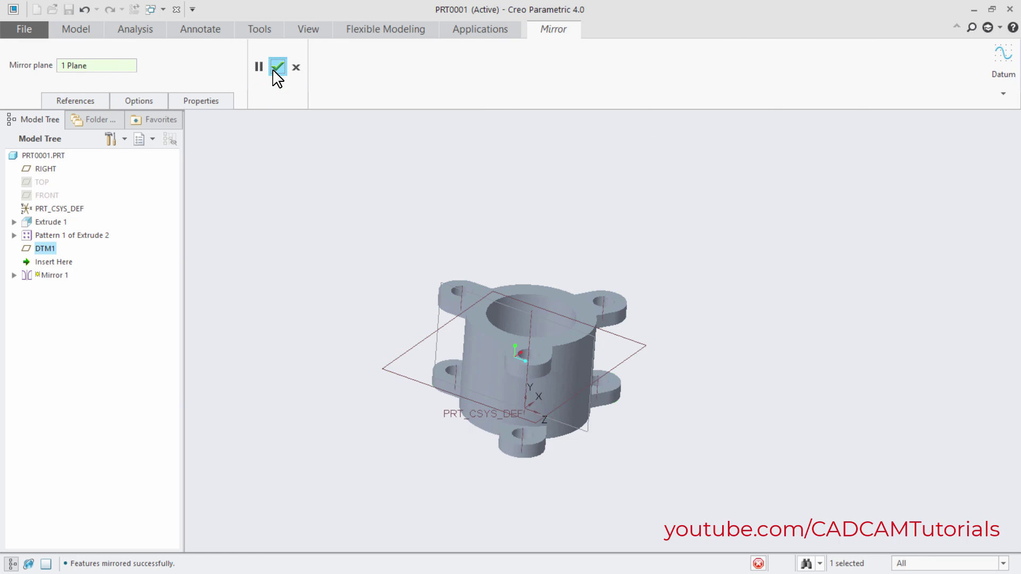
pyautogui.click(342, 318)
# Consult the reference drawing for the round side boss, and show the hidden FRONT datum plane again
pyautogui.moveTo(327, 352)
pyautogui.mouseDown(button='middle')
pyautogui.moveTo(348, 380)
pyautogui.moveTo(342, 408)
pyautogui.moveTo(330, 357)
pyautogui.moveTo(337, 392)
pyautogui.mouseUp(button='middle')
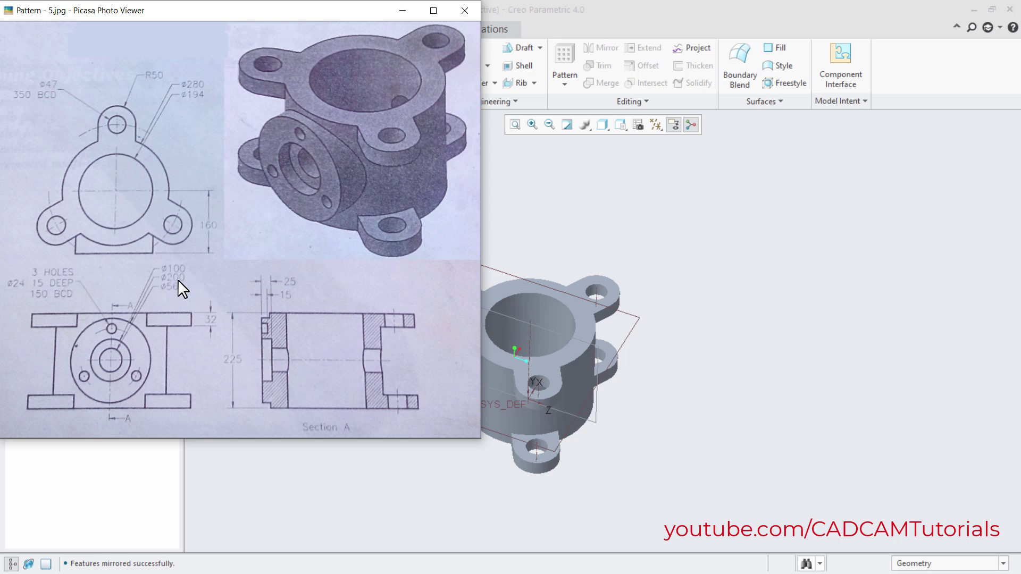
pyautogui.click(668, 224)
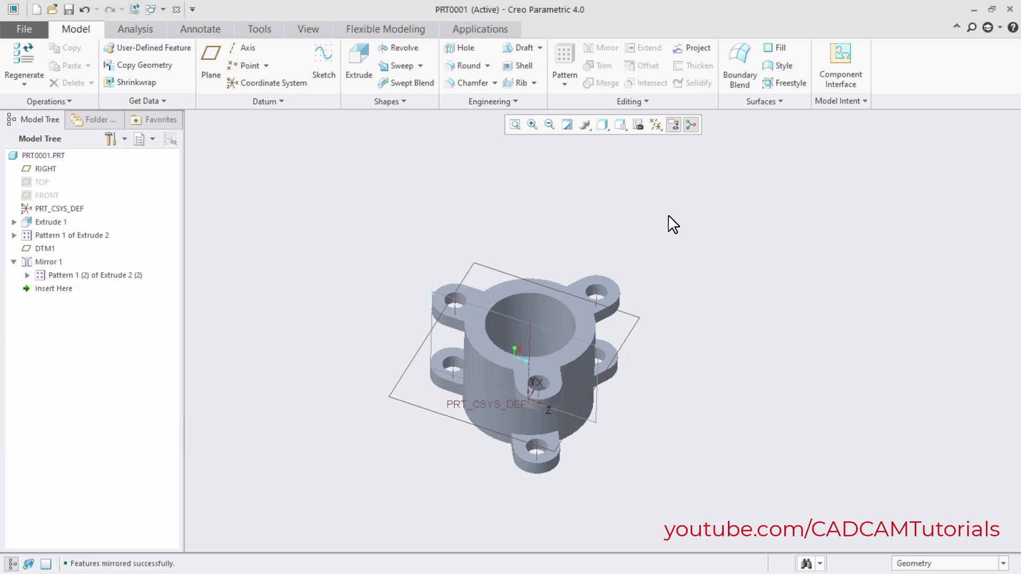
pyautogui.moveTo(679, 319)
pyautogui.mouseDown(button='middle')
pyautogui.moveTo(681, 337)
pyautogui.moveTo(672, 322)
pyautogui.mouseUp(button='middle')
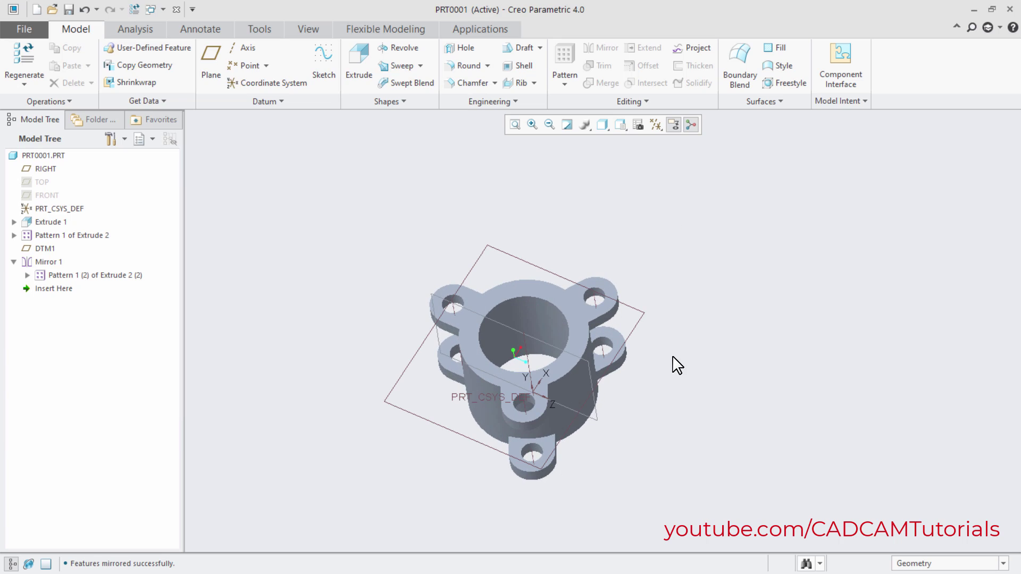
pyautogui.moveTo(674, 383); pyautogui.dragTo(668, 404, button='middle')
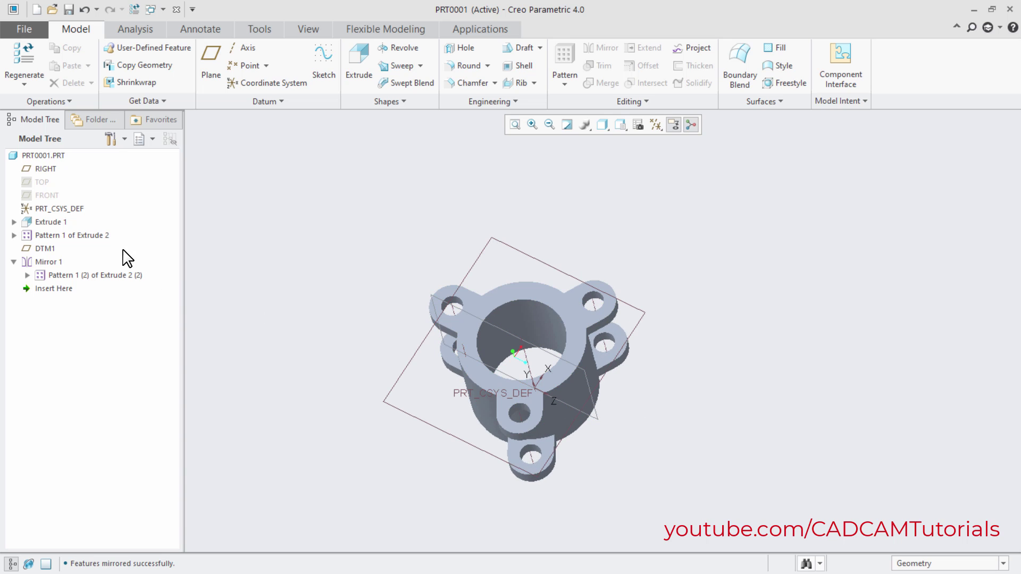
pyautogui.click(47, 196)
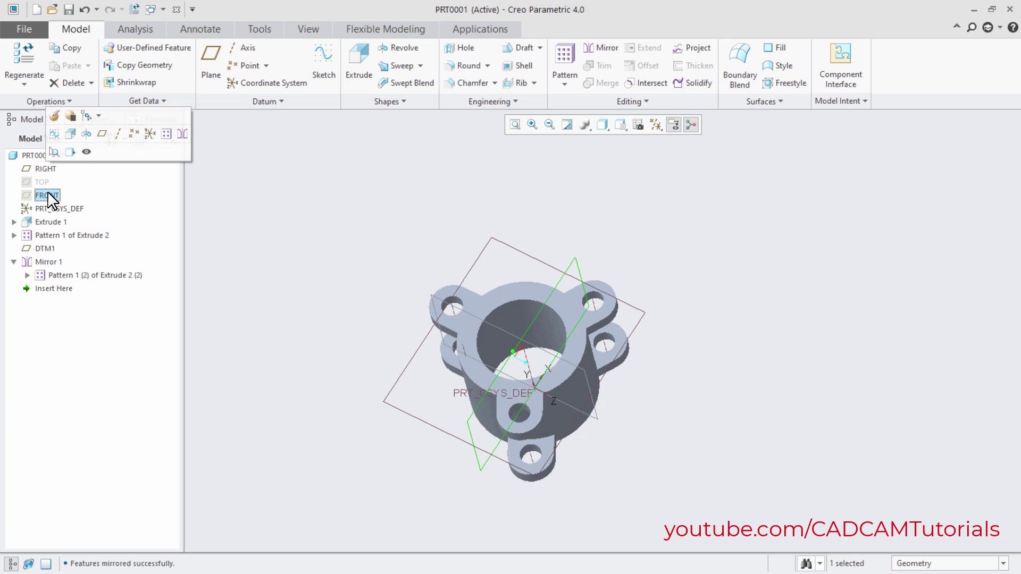
pyautogui.click(250, 292)
pyautogui.moveTo(323, 357); pyautogui.dragTo(326, 334, button='middle')
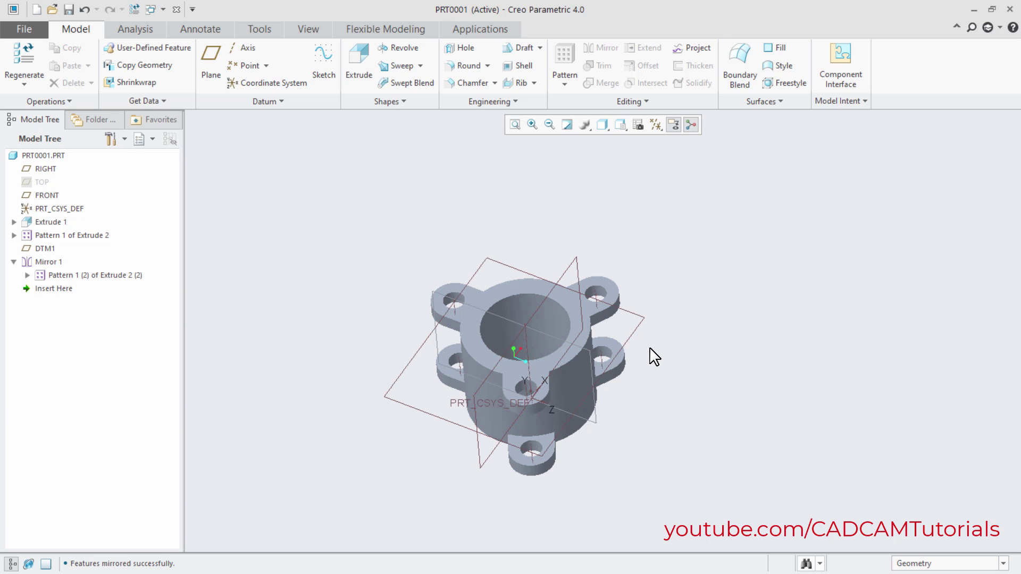
pyautogui.moveTo(654, 403); pyautogui.dragTo(659, 361, button='middle')
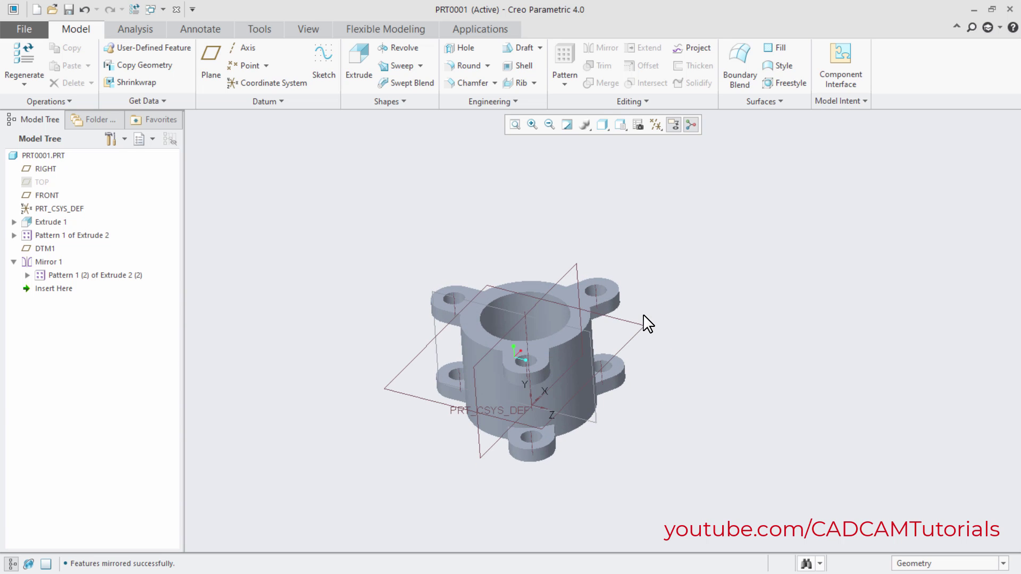
# Hide the mid-height datum plane DTM1, the RIGHT datum plane and the default coordinate system PRT_CSYS_DEF
pyautogui.click(640, 331)
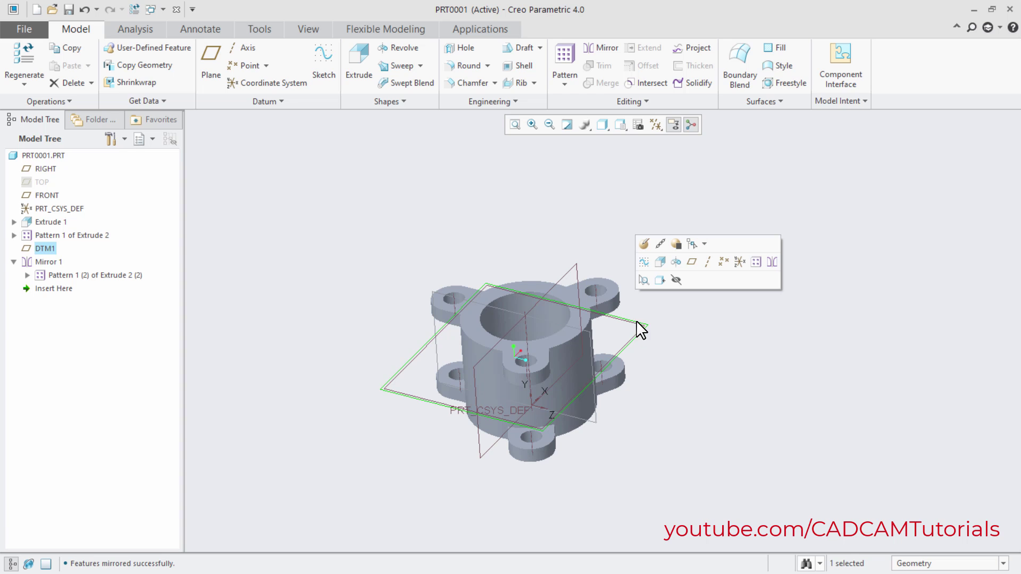
pyautogui.click(678, 283)
pyautogui.moveTo(648, 412); pyautogui.dragTo(643, 441, button='middle')
pyautogui.click(433, 355)
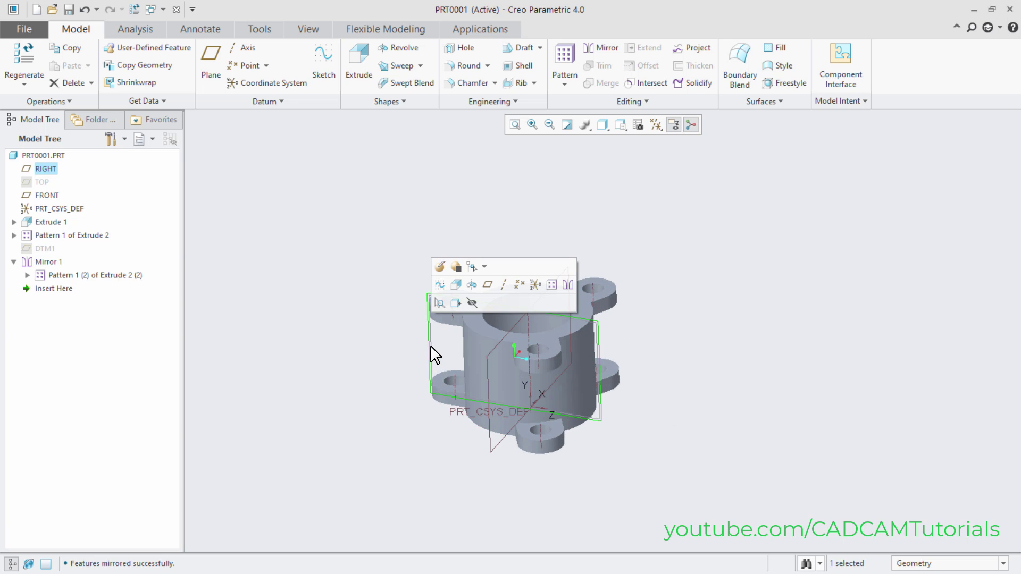
pyautogui.click(472, 303)
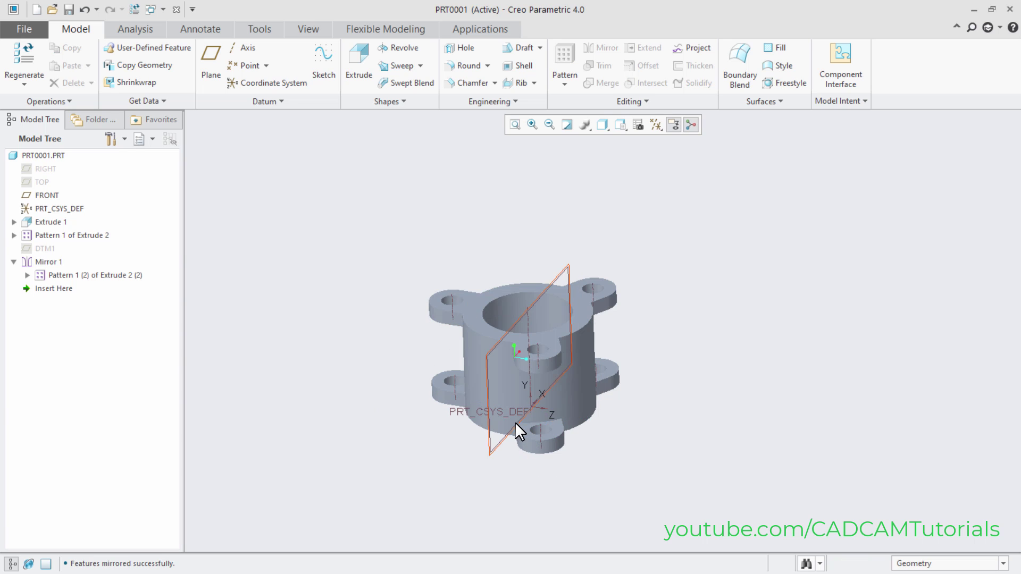
pyautogui.click(456, 420)
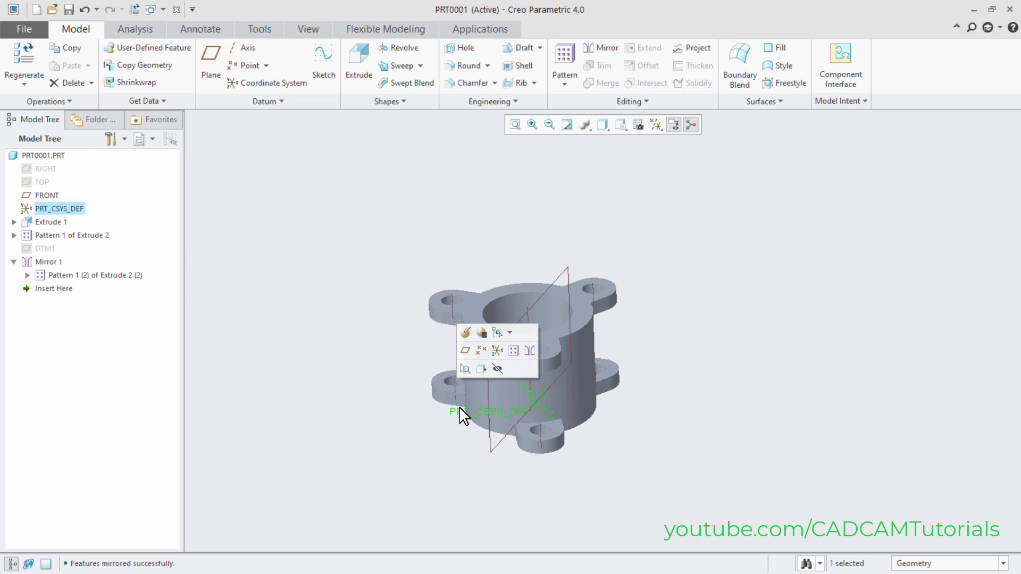
pyautogui.click(497, 371)
# Create a datum plane parallel to the FRONT plane, offset 160 from it
pyautogui.scroll(-3, 553, 428)
pyautogui.hotkey('ctrl', 'd')
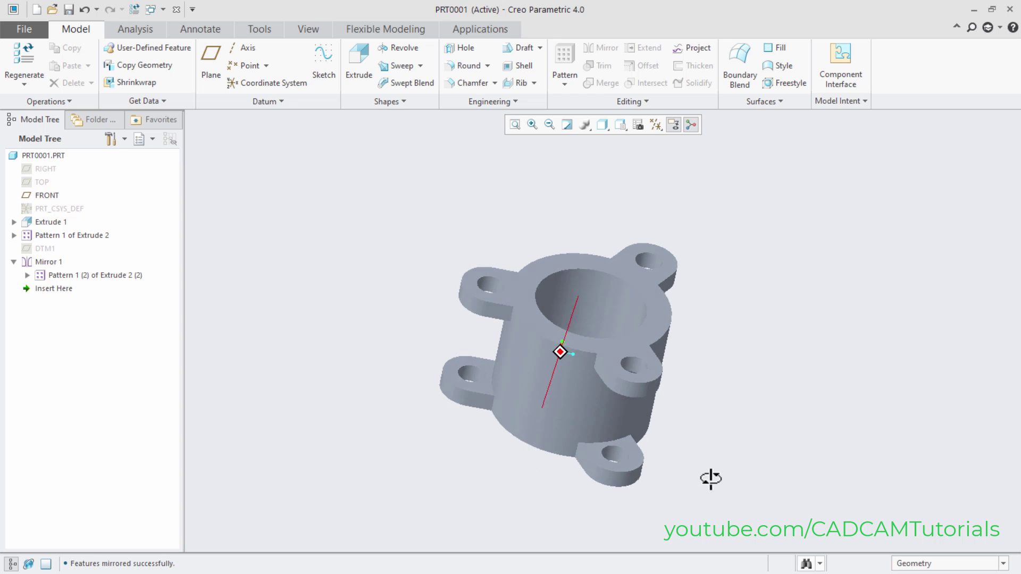
pyautogui.click(214, 63)
pyautogui.click(601, 240)
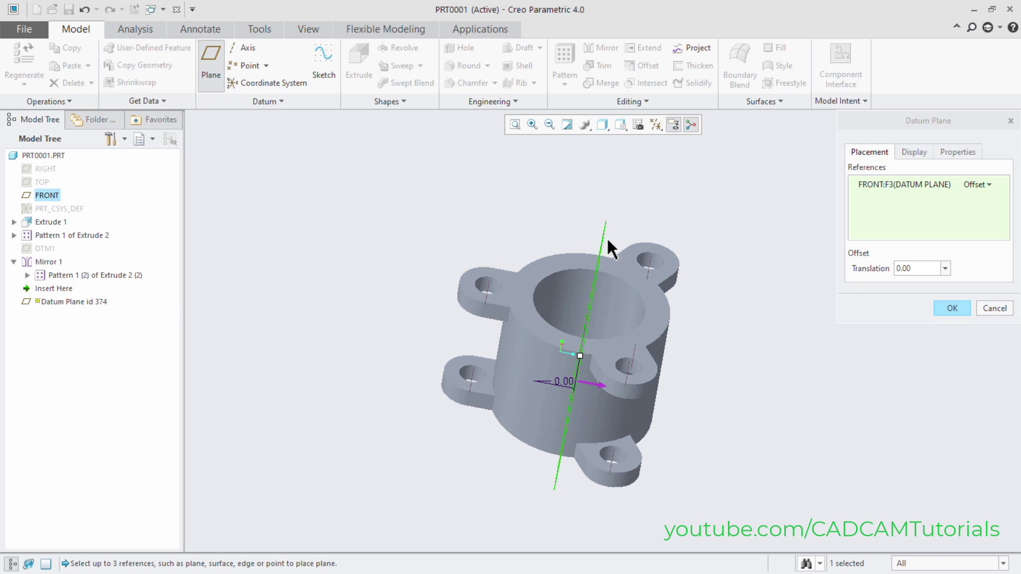
pyautogui.click(918, 269)
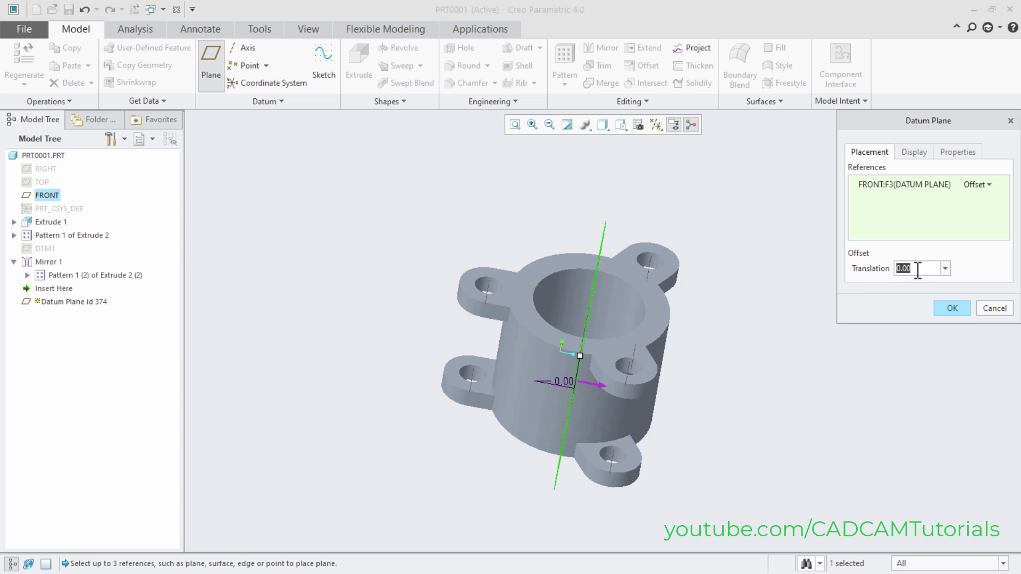
pyautogui.write('160')
pyautogui.press('Return')
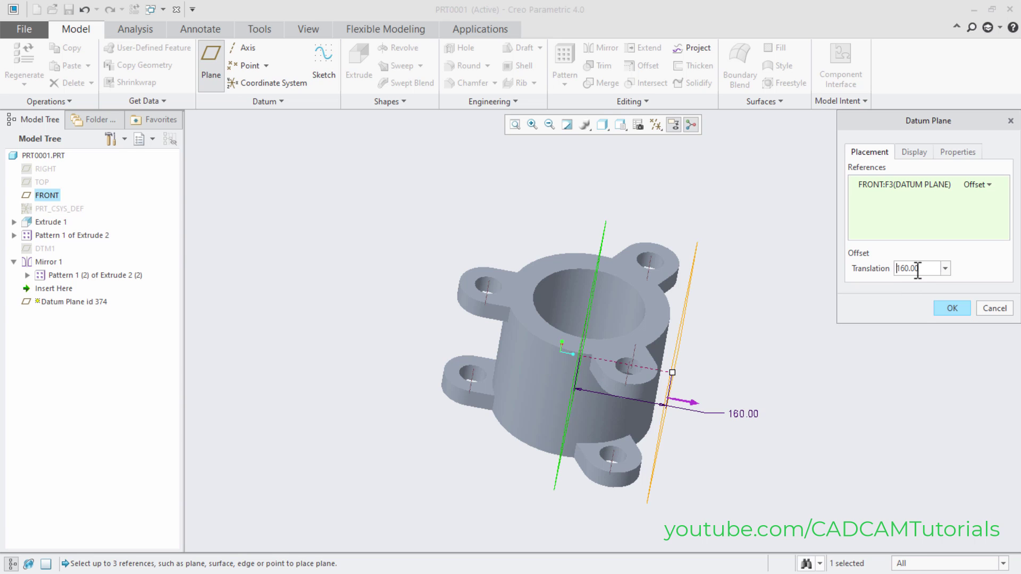
pyautogui.moveTo(773, 428); pyautogui.dragTo(749, 442, button='middle')
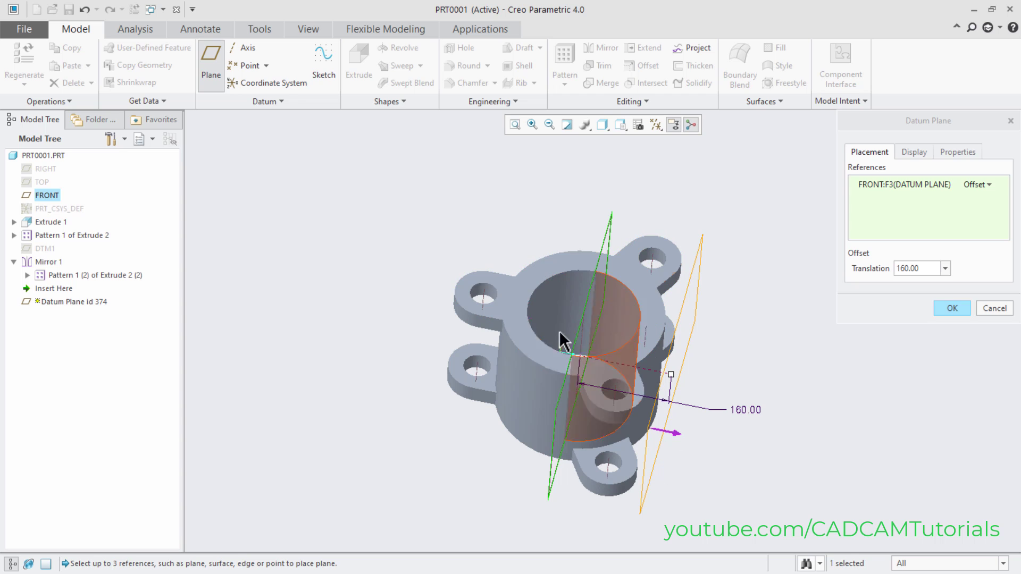
pyautogui.click(952, 319)
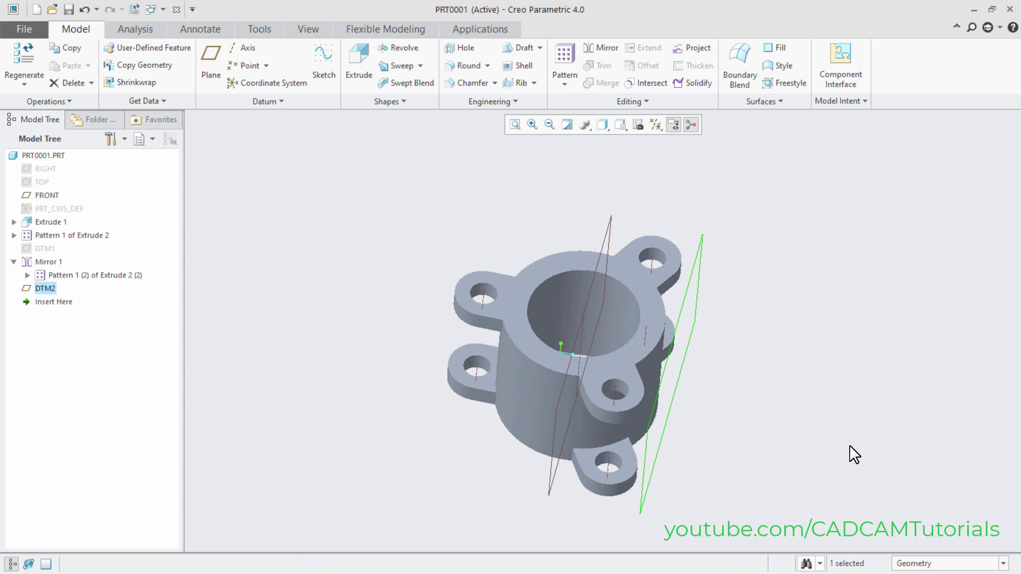
pyautogui.click(744, 466)
# Show the hidden mid-height datum plane DTM1 again
pyautogui.moveTo(743, 466); pyautogui.dragTo(771, 486, button='middle')
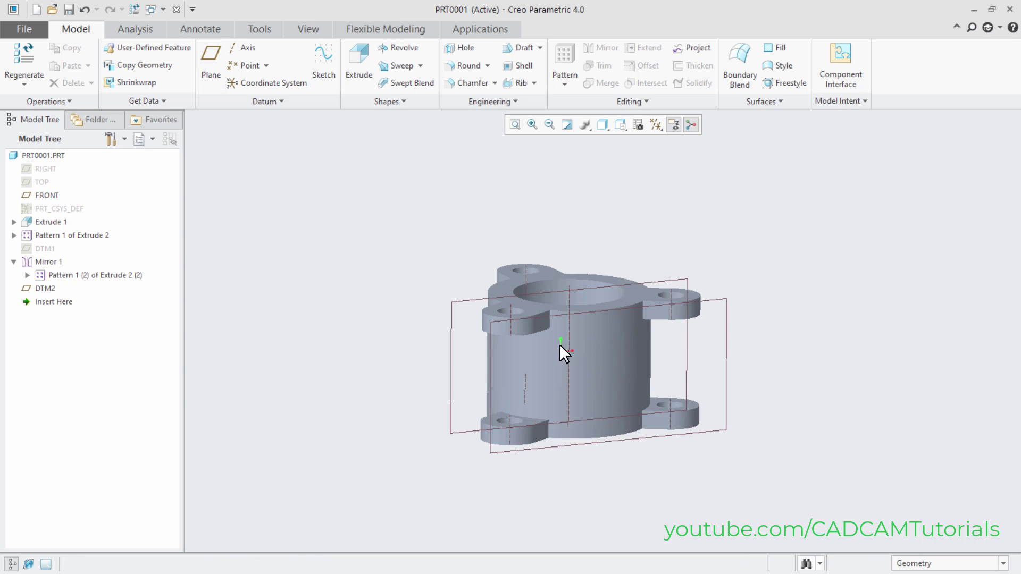
pyautogui.moveTo(345, 398); pyautogui.dragTo(361, 405, button='middle')
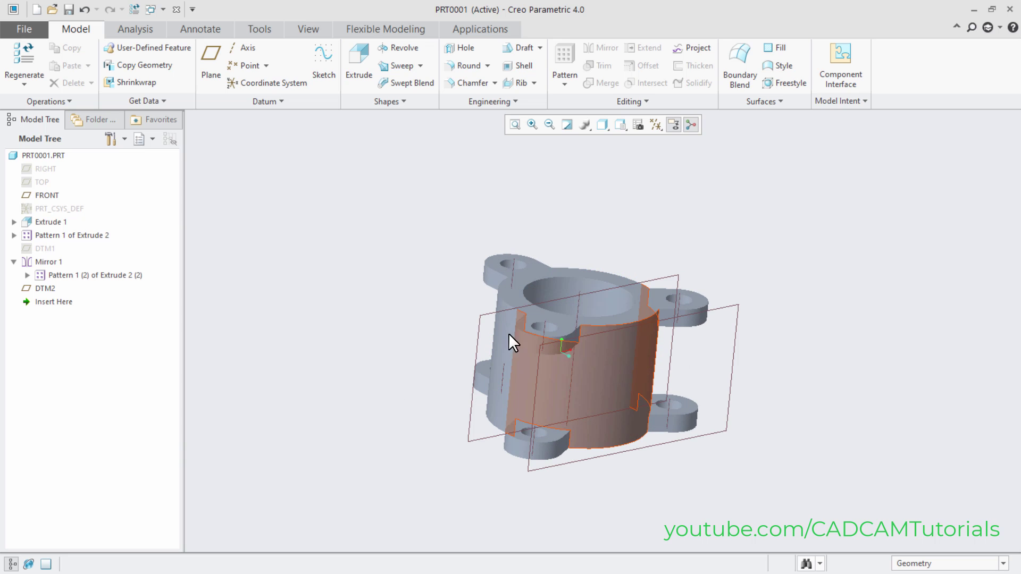
pyautogui.click(45, 249)
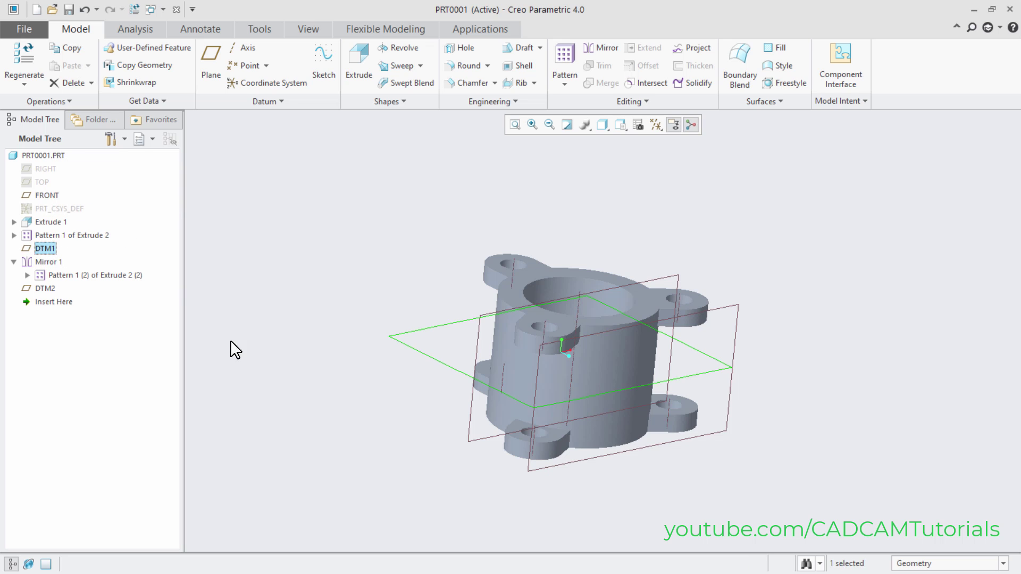
pyautogui.click(313, 383)
# Start an Extrude sketch on the offset datum plane DTM2 and add the mid-height plane DTM1 as a sketch reference
pyautogui.moveTo(313, 382)
pyautogui.mouseDown(button='middle')
pyautogui.moveTo(292, 365)
pyautogui.moveTo(303, 391)
pyautogui.mouseUp(button='middle')
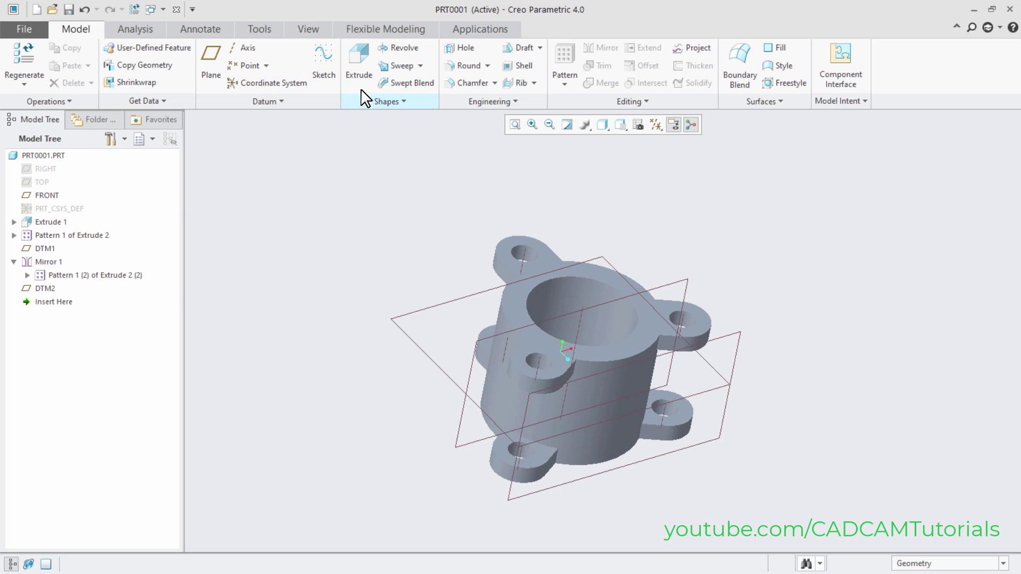
pyautogui.click(358, 69)
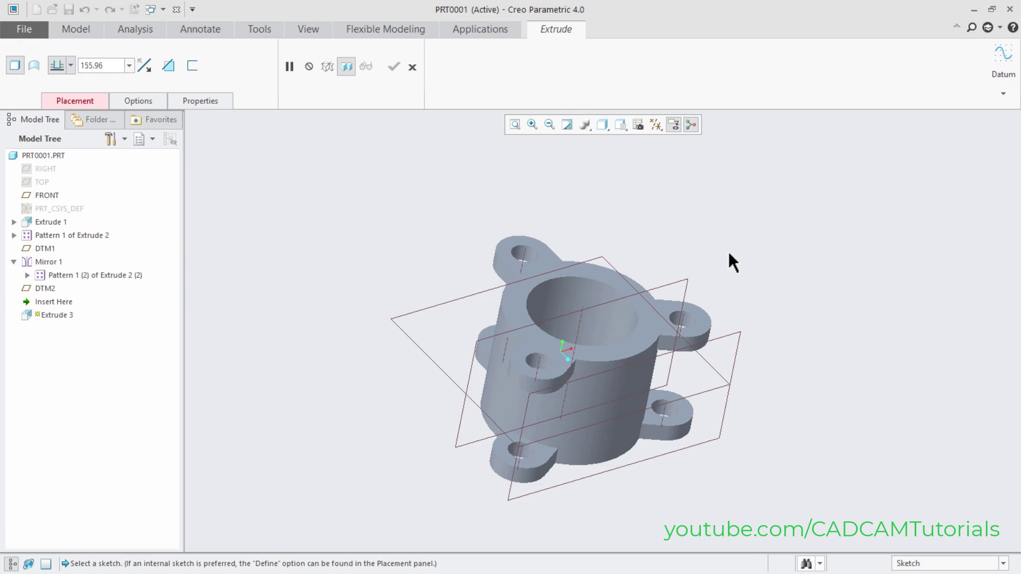
pyautogui.click(741, 343)
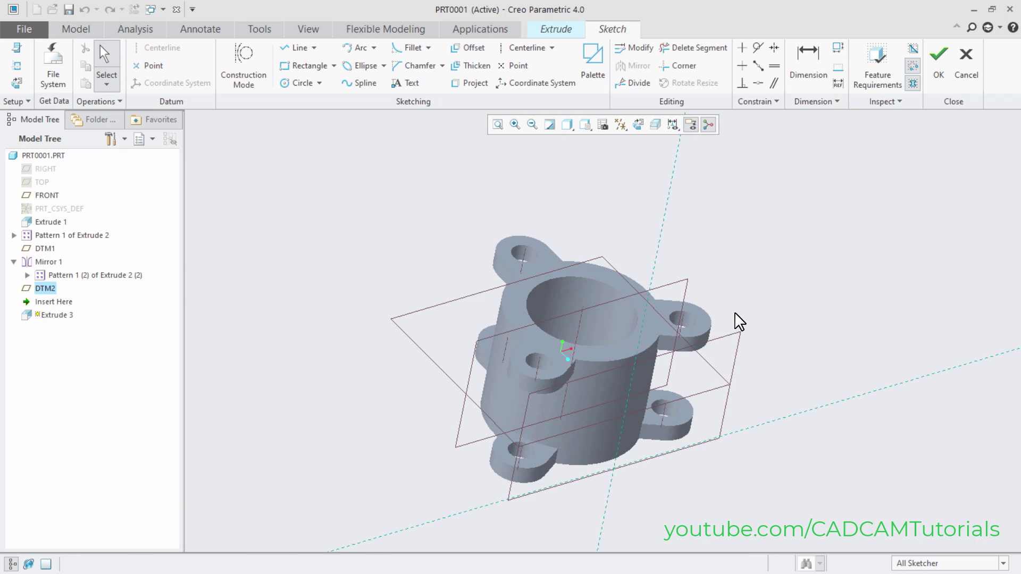
pyautogui.click(638, 126)
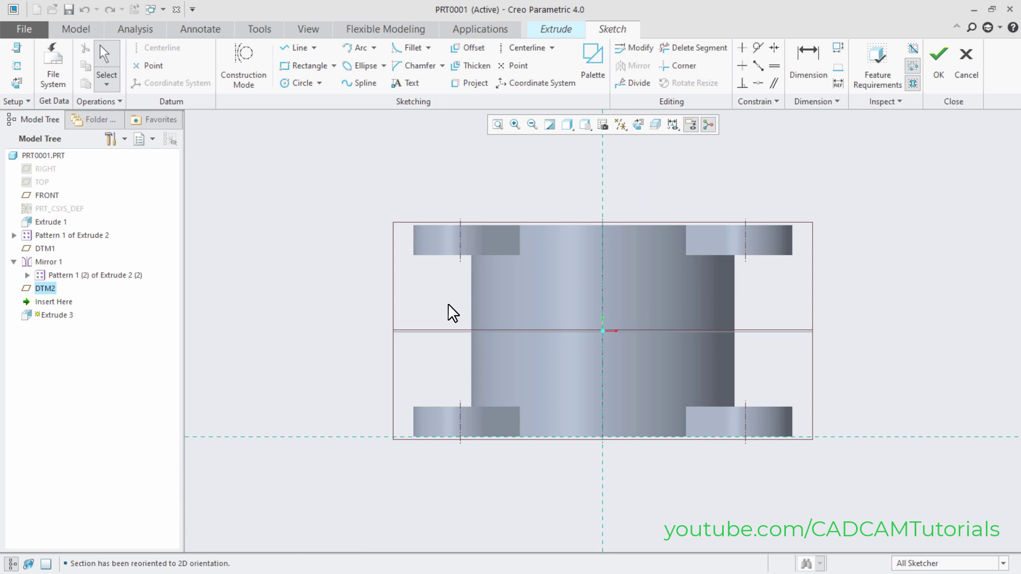
pyautogui.rightClick(434, 337)
pyautogui.click(461, 380)
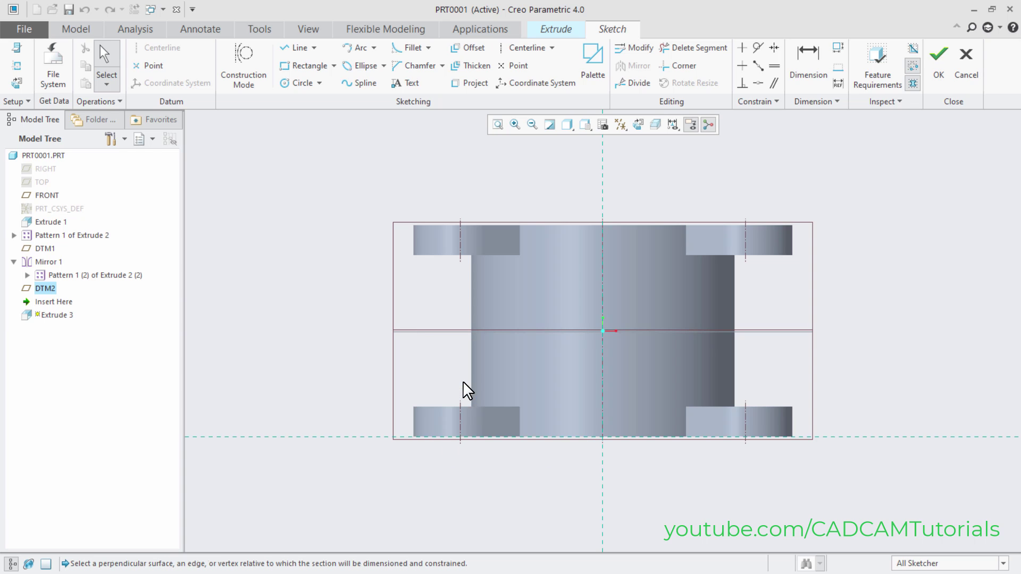
pyautogui.click(432, 331)
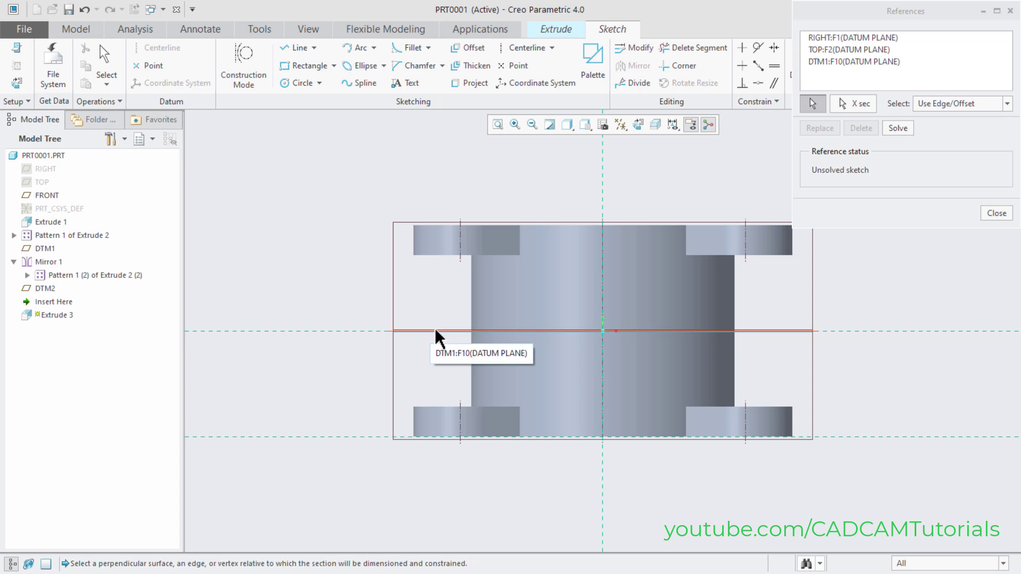
pyautogui.click(996, 213)
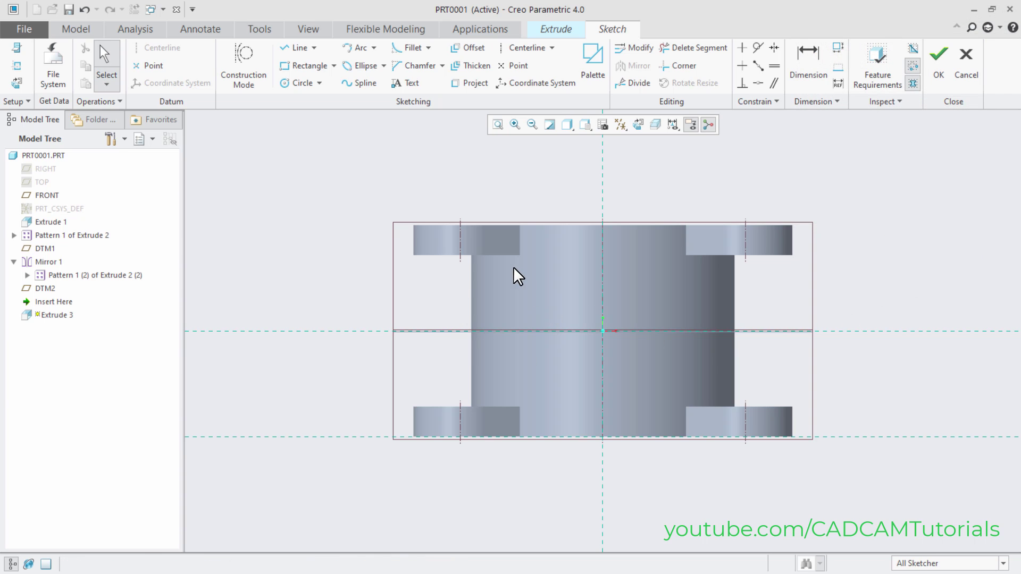
# Sketch a circle centred where the vertical and mid-height references cross, and set its diameter to 200
pyautogui.rightClick(444, 291)
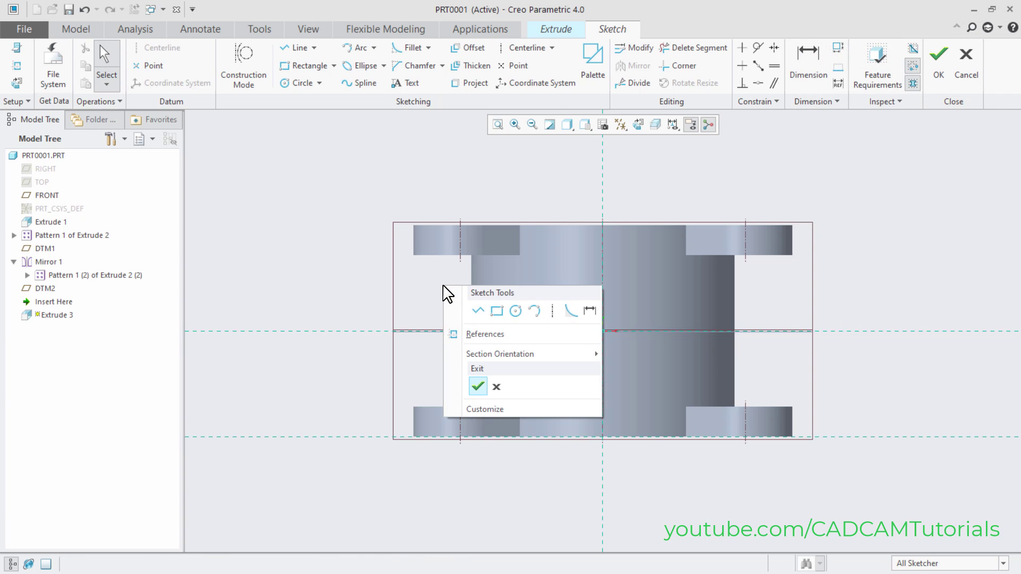
pyautogui.click(515, 310)
pyautogui.click(603, 332)
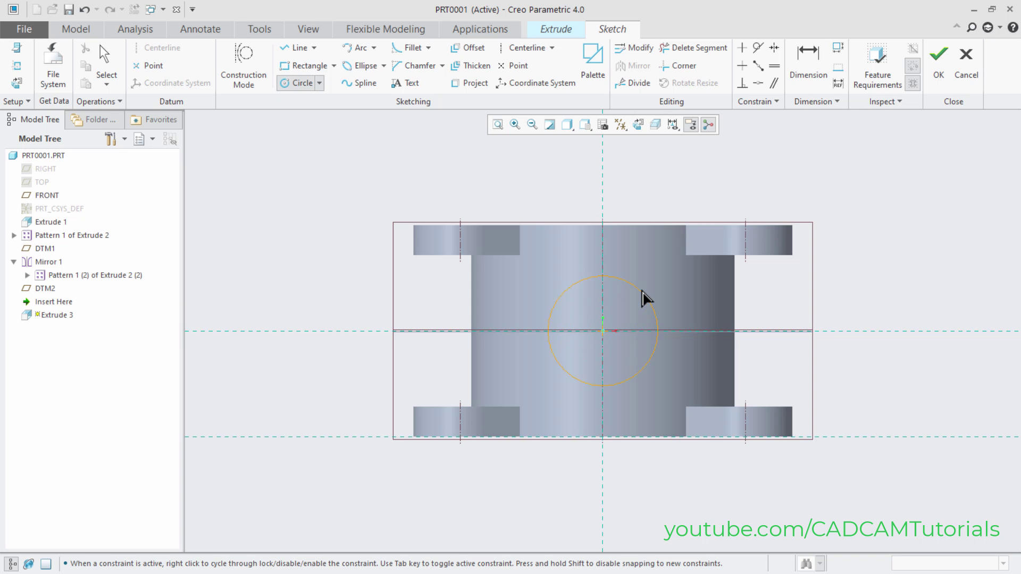
pyautogui.click(662, 286)
pyautogui.middleClick(765, 305)
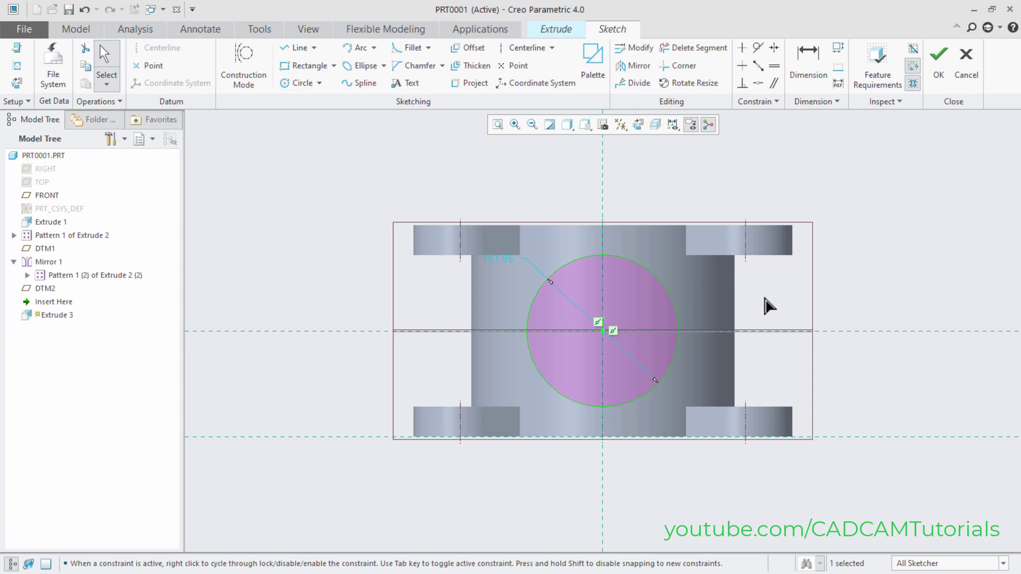
pyautogui.doubleClick(494, 259)
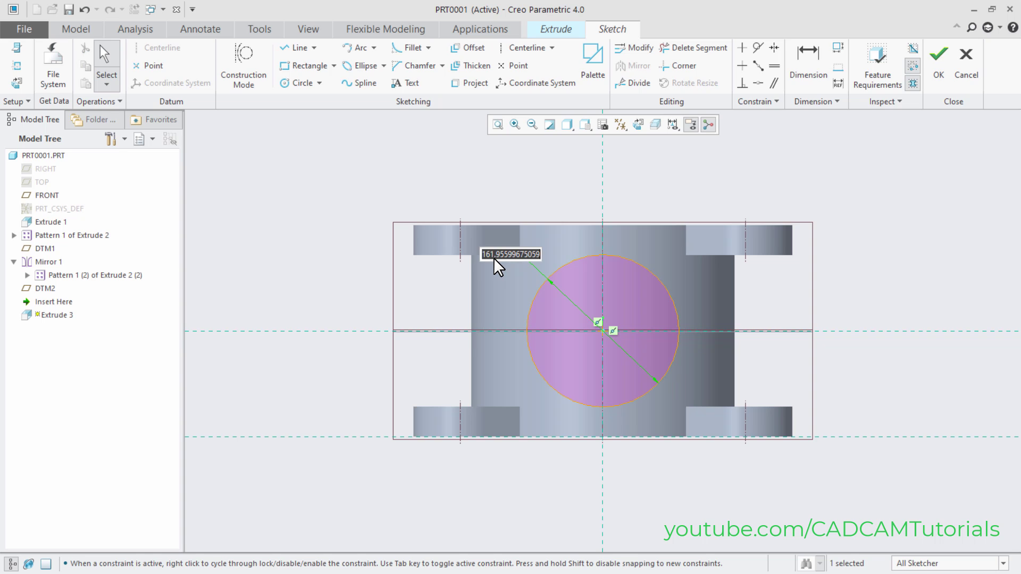
pyautogui.write('200')
pyautogui.press('Return')
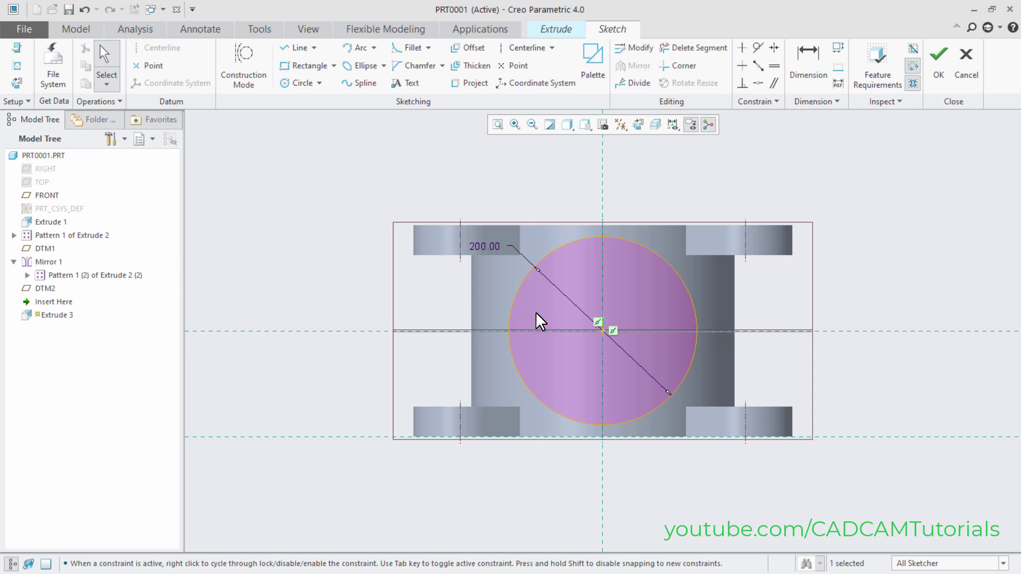
# Finish the circle sketch and extrude it toward the cylinder with the To Next depth option to form the side boss
pyautogui.click(939, 70)
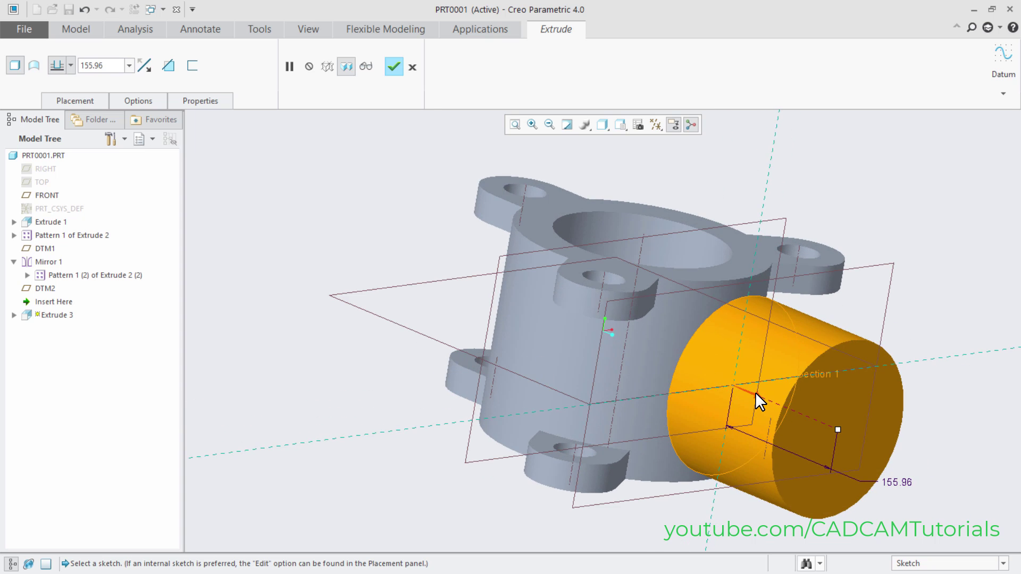
pyautogui.moveTo(754, 391); pyautogui.dragTo(460, 376, button='middle')
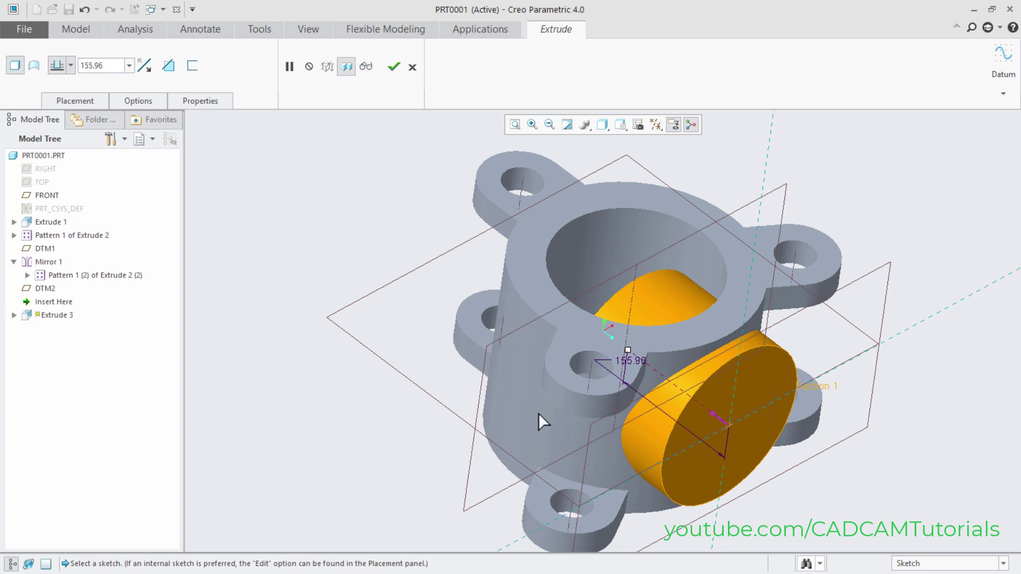
pyautogui.click(70, 66)
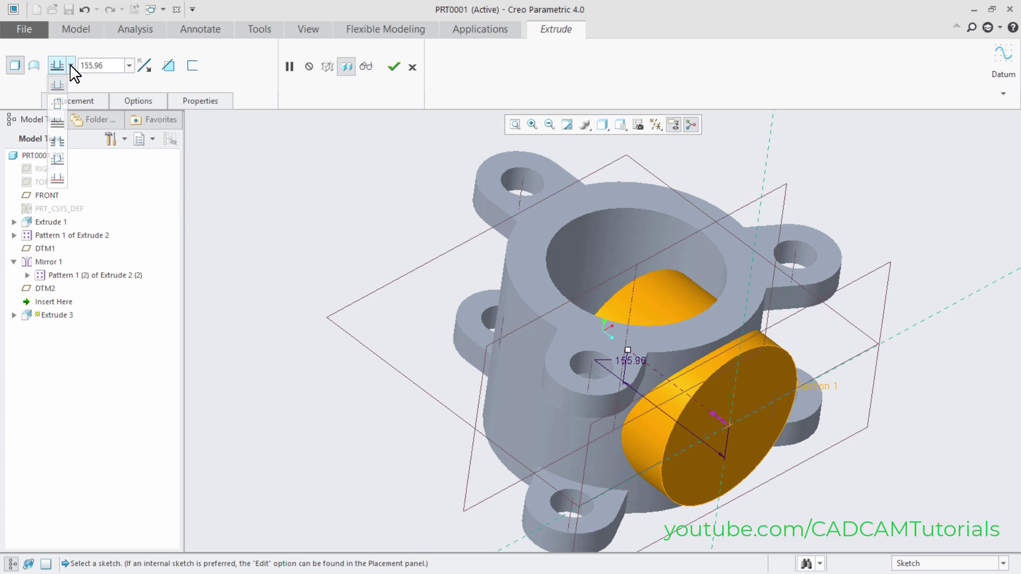
pyautogui.click(58, 123)
pyautogui.moveTo(419, 276); pyautogui.dragTo(424, 315, button='middle')
pyautogui.click(394, 67)
# Hide the offset datum plane DTM2 and the FRONT datum plane
pyautogui.click(642, 506)
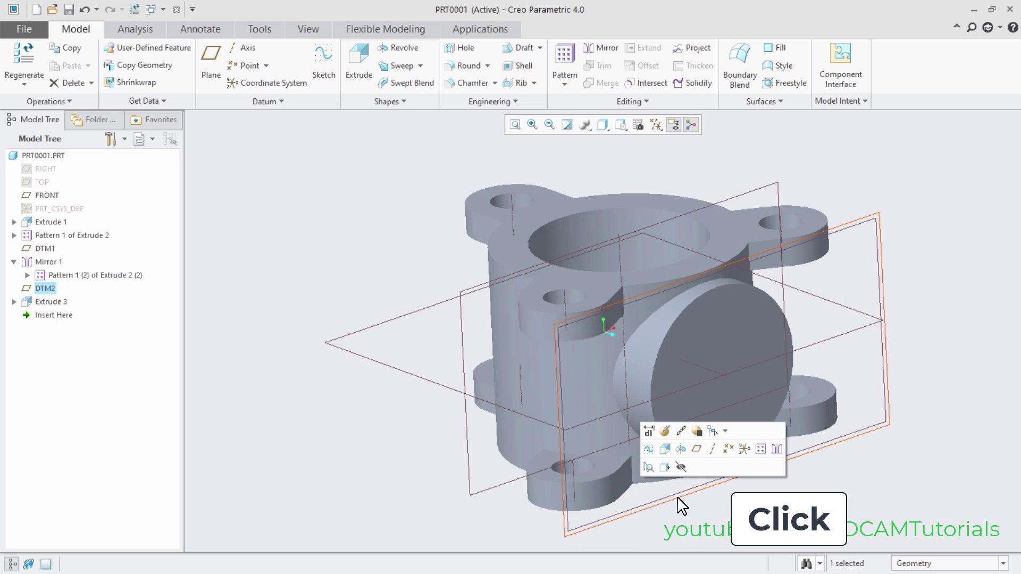
pyautogui.click(680, 467)
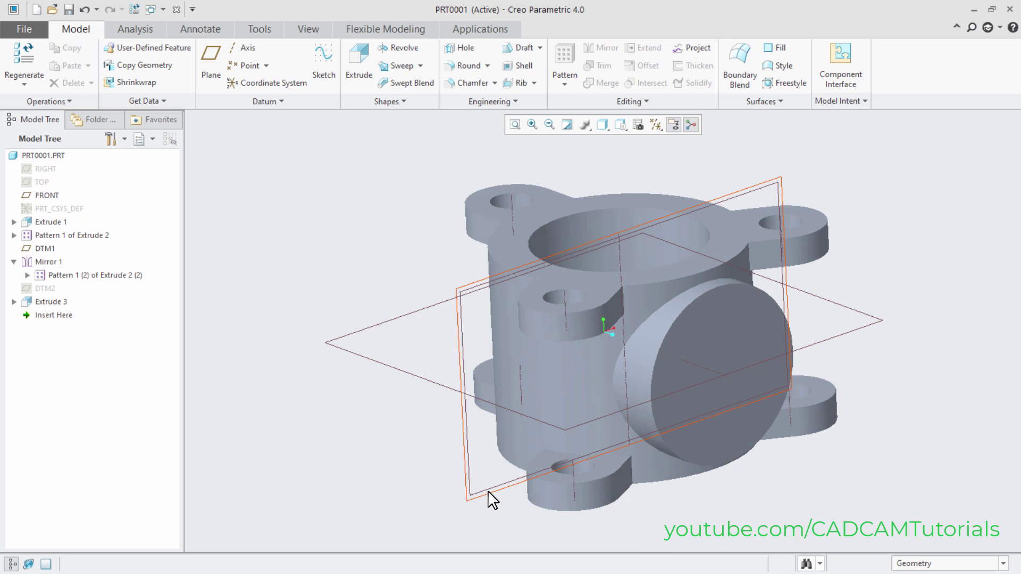
pyautogui.click(490, 492)
pyautogui.click(529, 448)
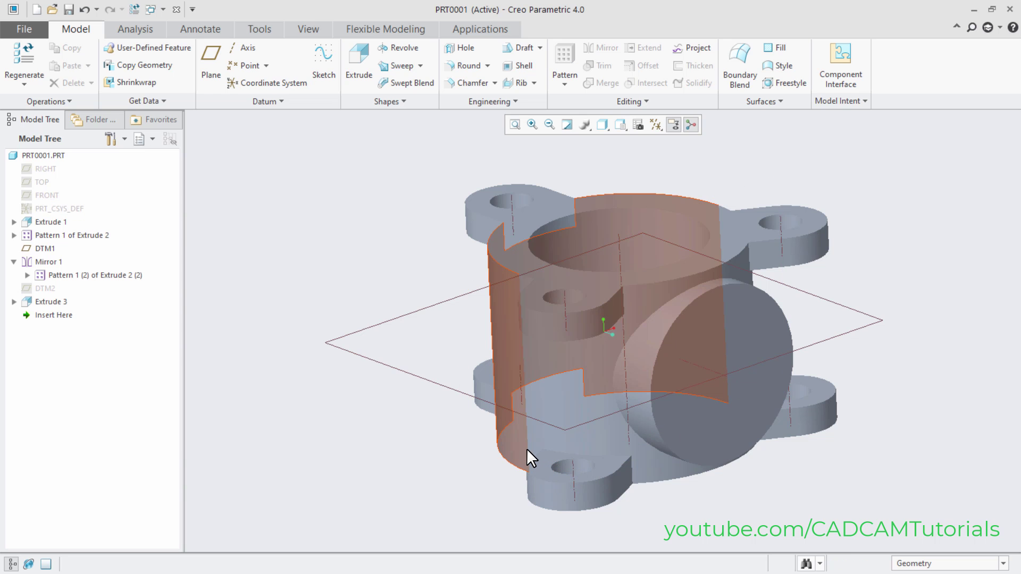
# Check the reference drawing, start an Extrude sketch on the side boss's front face, and add mid-height plane DTM1 as a sketch reference
pyautogui.moveTo(711, 506)
pyautogui.mouseDown(button='middle')
pyautogui.moveTo(654, 480)
pyautogui.moveTo(628, 500)
pyautogui.mouseUp(button='middle')
pyautogui.hotkey('alt', 'Tab')
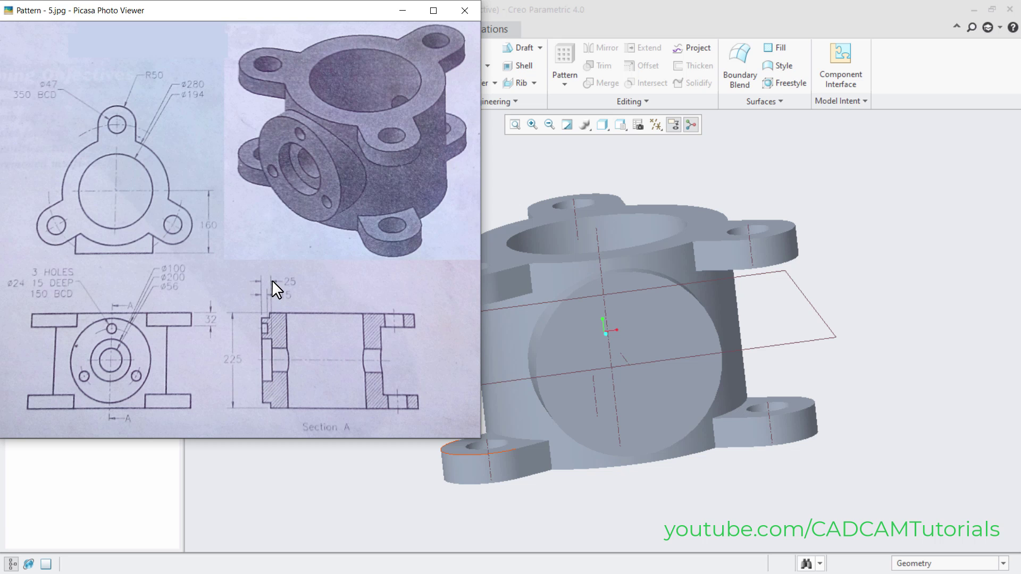
pyautogui.click(888, 404)
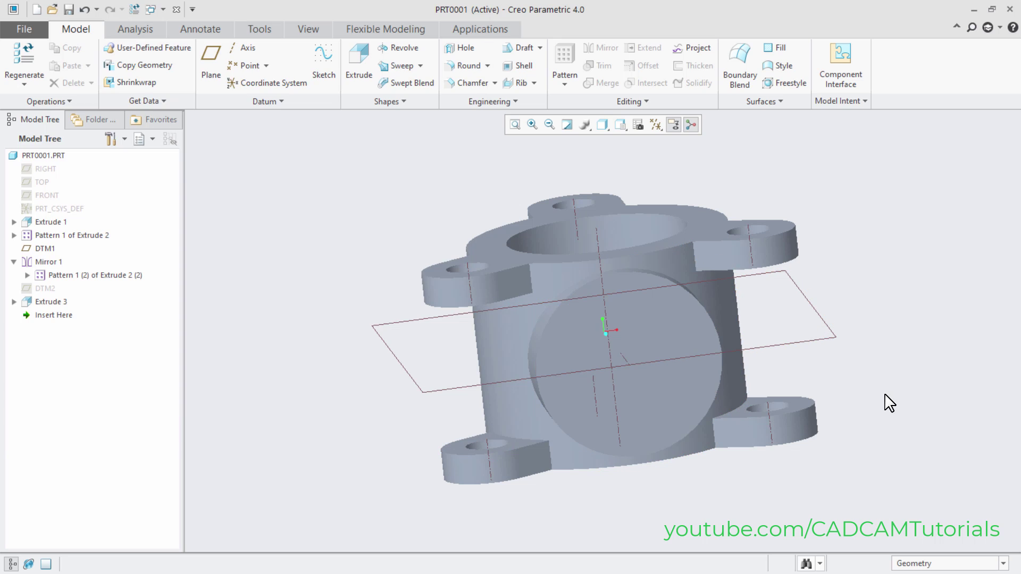
pyautogui.click(366, 75)
pyautogui.click(589, 349)
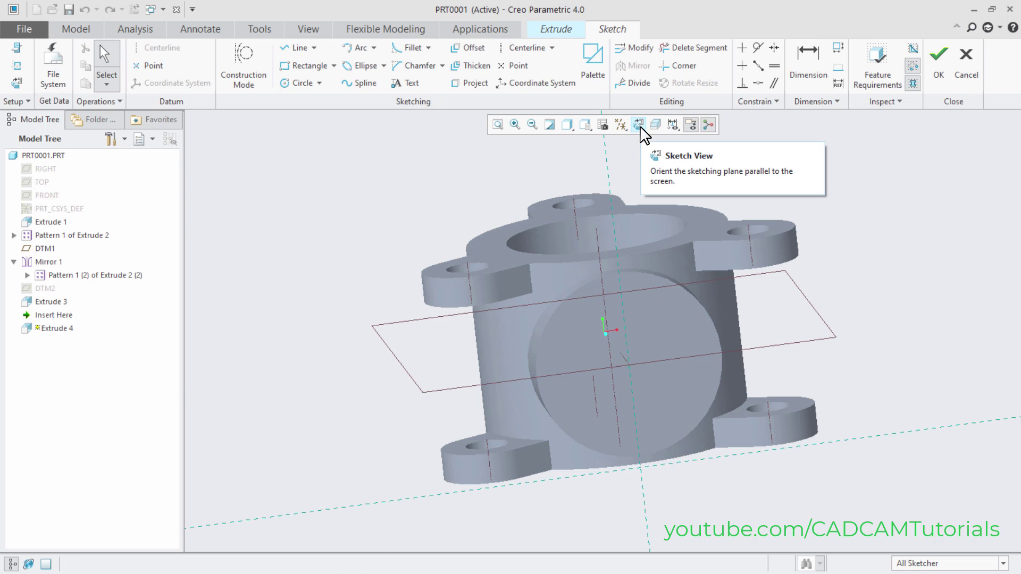
pyautogui.click(638, 125)
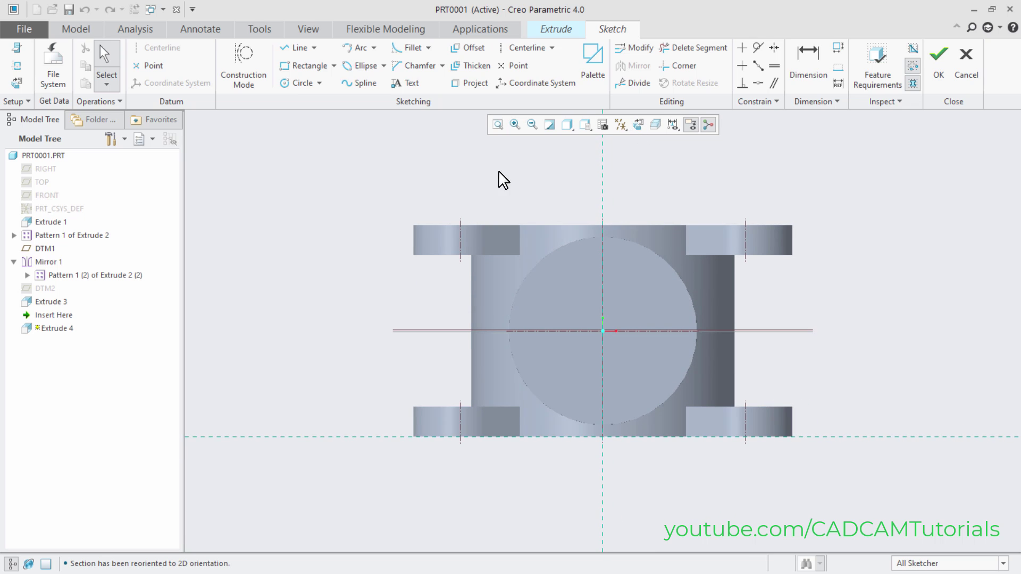
pyautogui.rightClick(394, 192)
pyautogui.click(405, 230)
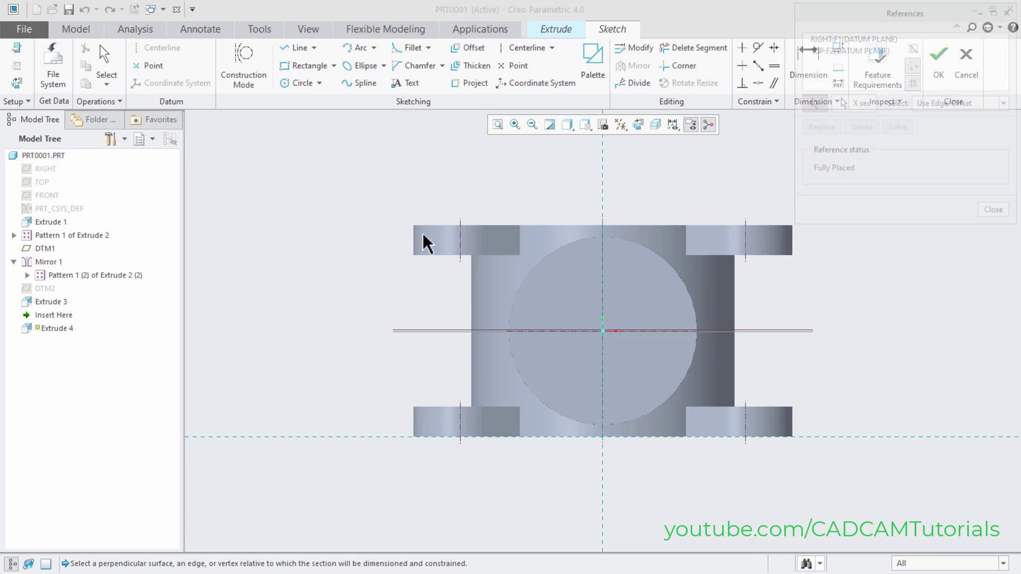
pyautogui.click(429, 330)
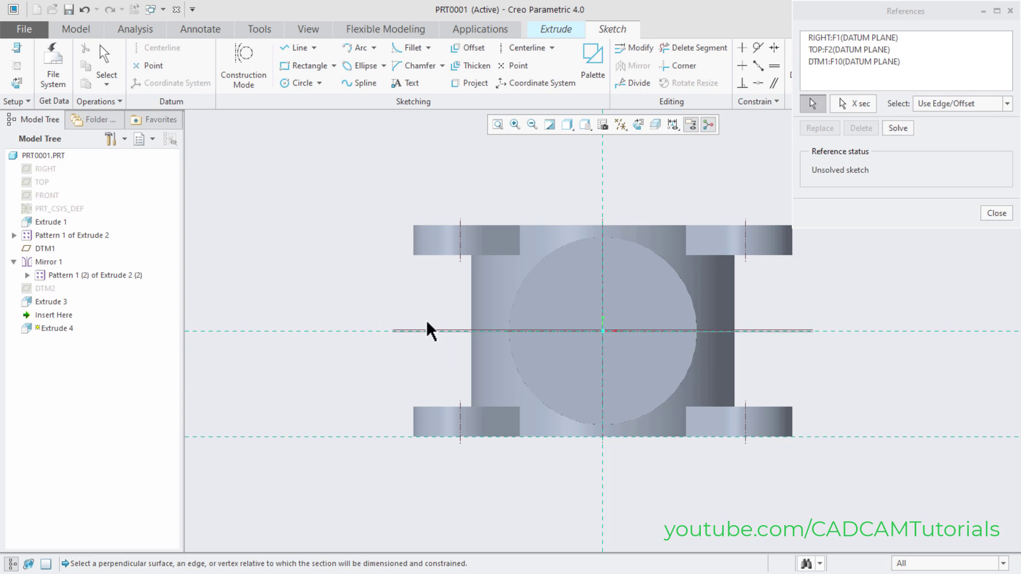
pyautogui.middleClick(410, 297)
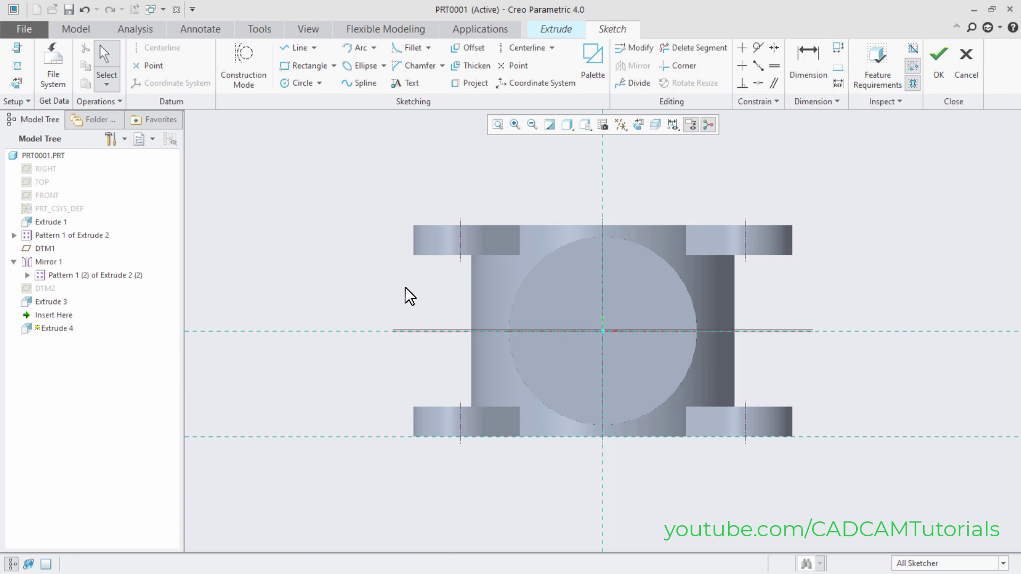
# Sketch a circle centred where the vertical and mid-height references cross, and set its diameter to 100
pyautogui.rightClick(410, 297)
pyautogui.click(479, 312)
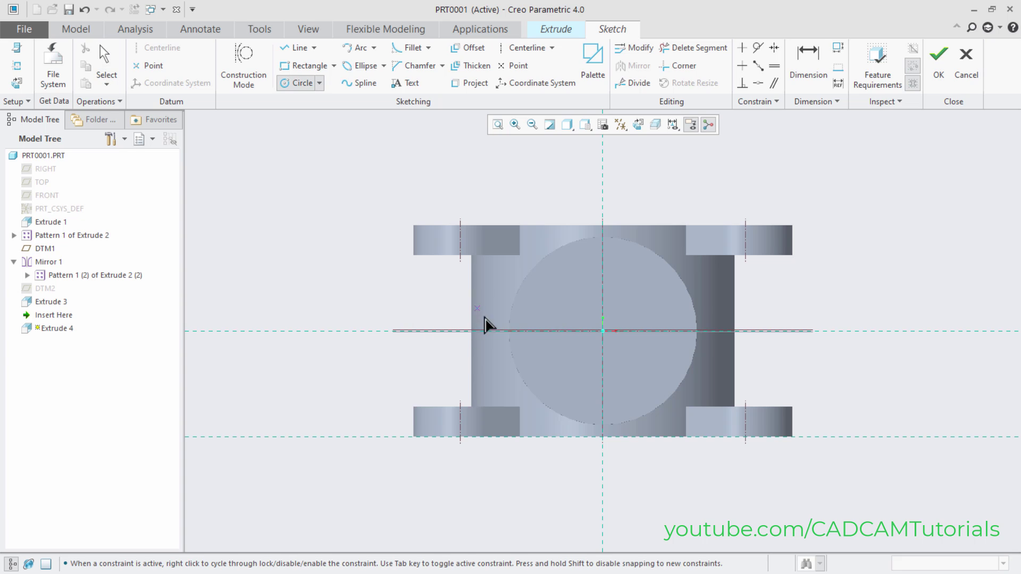
pyautogui.click(602, 331)
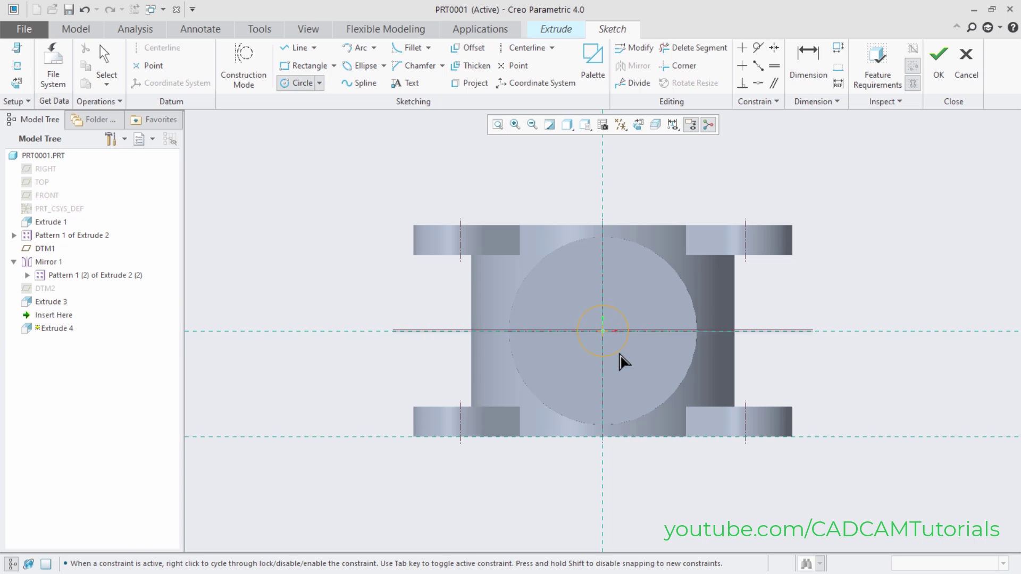
pyautogui.click(648, 375)
pyautogui.middleClick(815, 294)
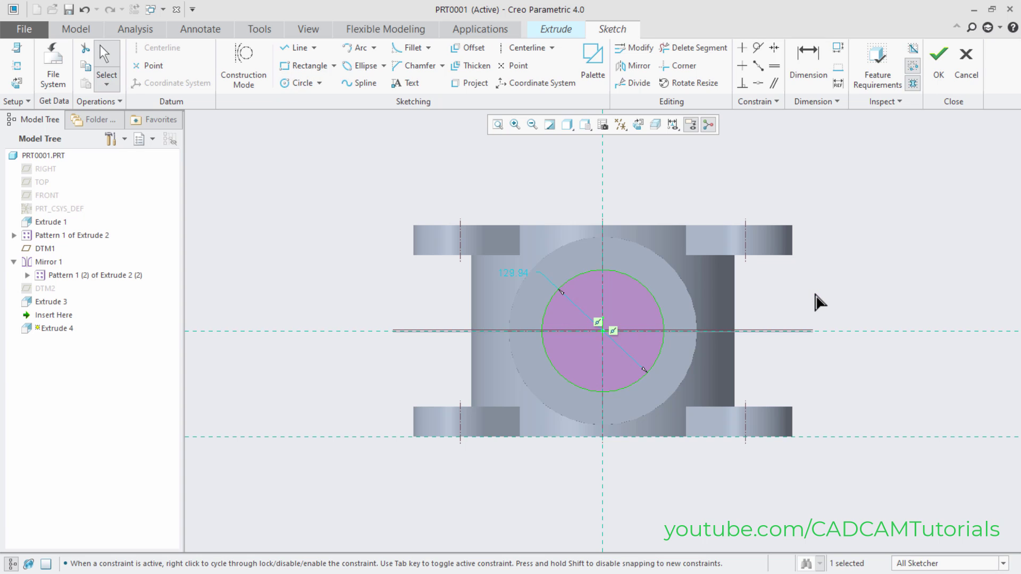
pyautogui.doubleClick(512, 273)
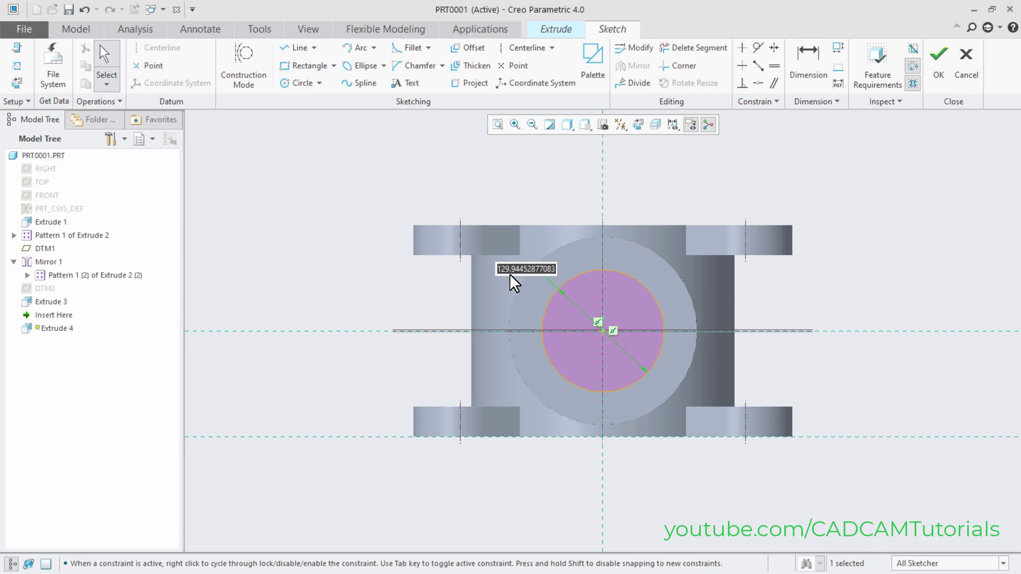
pyautogui.write('100')
pyautogui.press('Return')
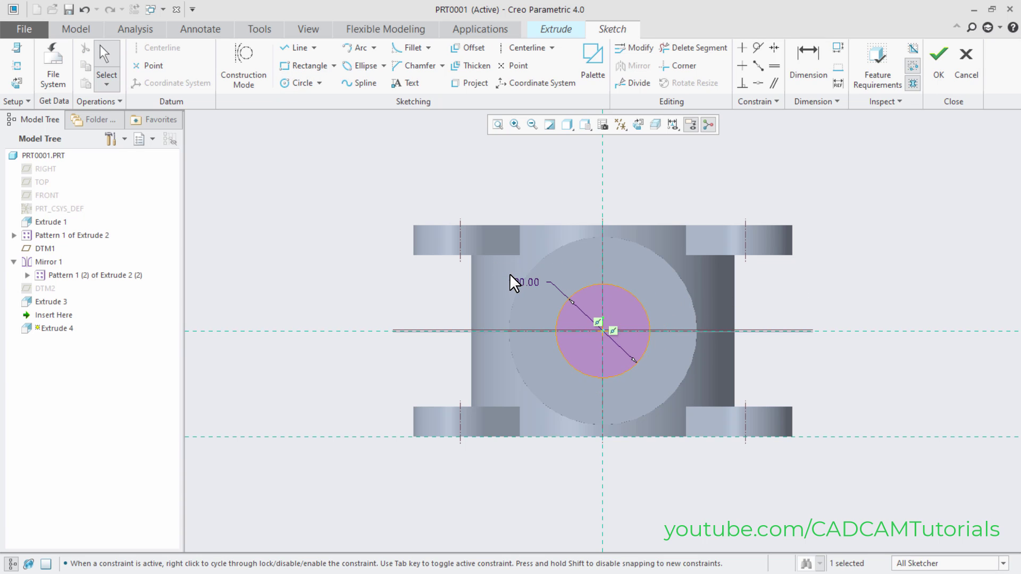
# Finish the circle sketch and extrude it into the side boss as a 25 deep cut to form the recess
pyautogui.rightClick(435, 301)
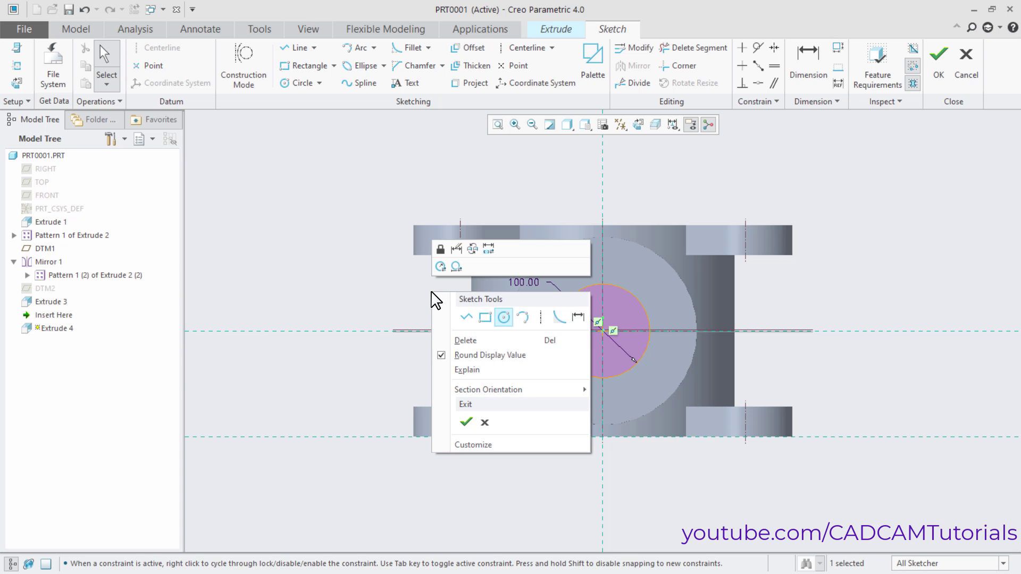
pyautogui.click(466, 422)
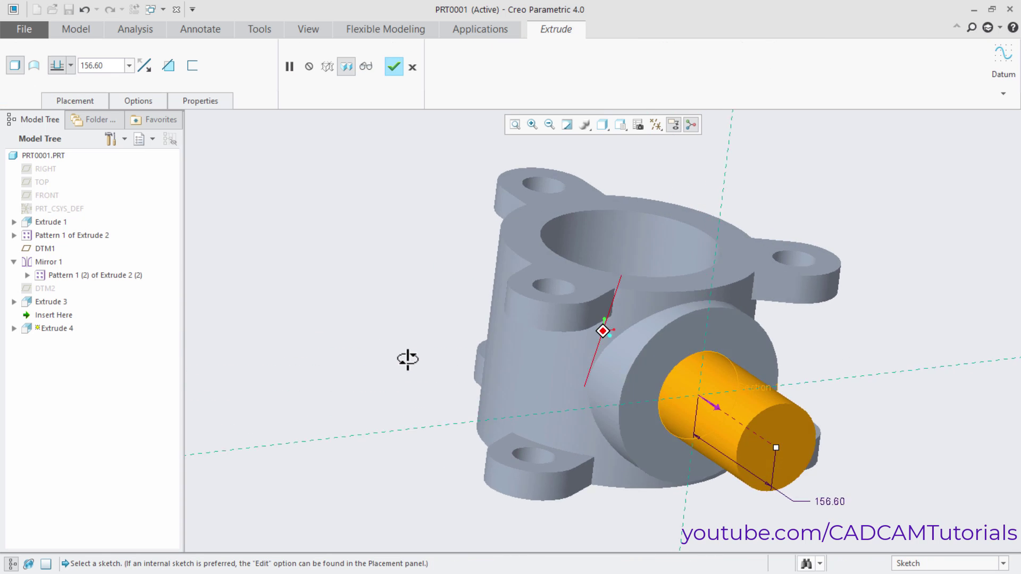
pyautogui.click(742, 385)
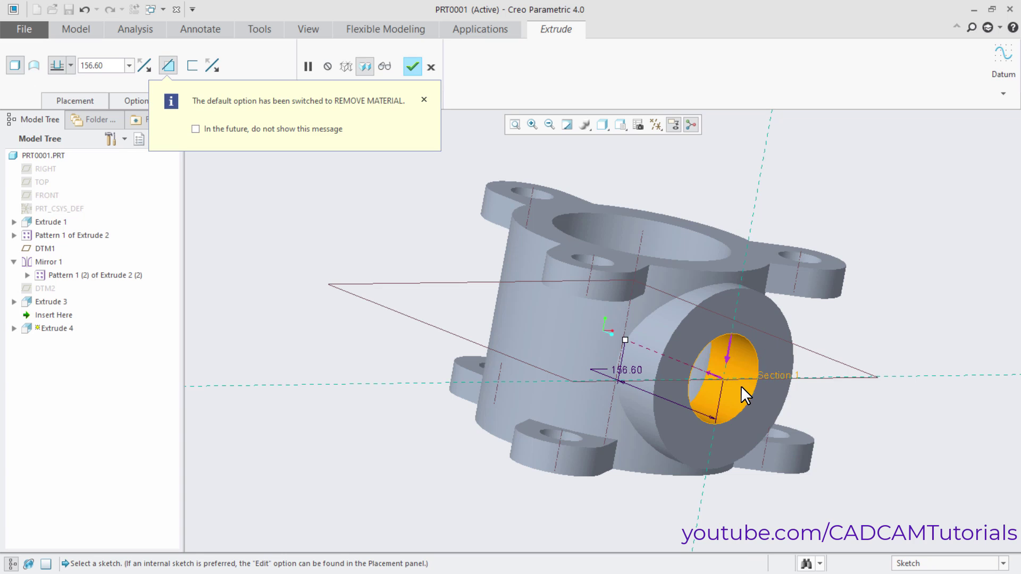
pyautogui.doubleClick(626, 371)
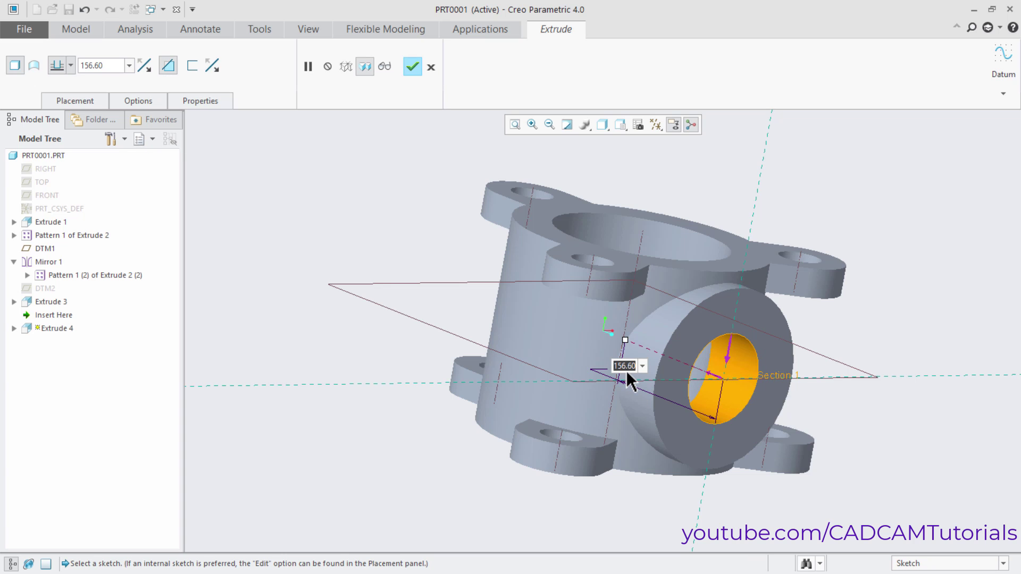
pyautogui.write('25')
pyautogui.press('Return')
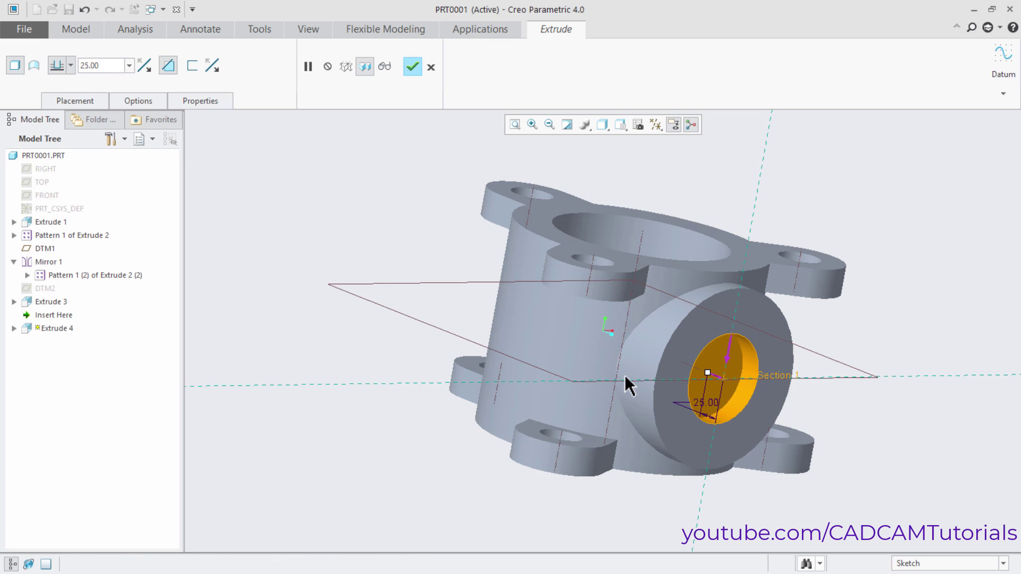
pyautogui.click(413, 67)
# Check the reference drawing, start an Extrude sketch on the floor of the boss recess, and orient the sketch plane parallel to the screen
pyautogui.moveTo(335, 218)
pyautogui.mouseDown(button='middle')
pyautogui.moveTo(322, 212)
pyautogui.moveTo(330, 239)
pyautogui.moveTo(349, 232)
pyautogui.moveTo(264, 180)
pyautogui.moveTo(268, 217)
pyautogui.mouseUp(button='middle')
pyautogui.hotkey('alt', 'Tab')
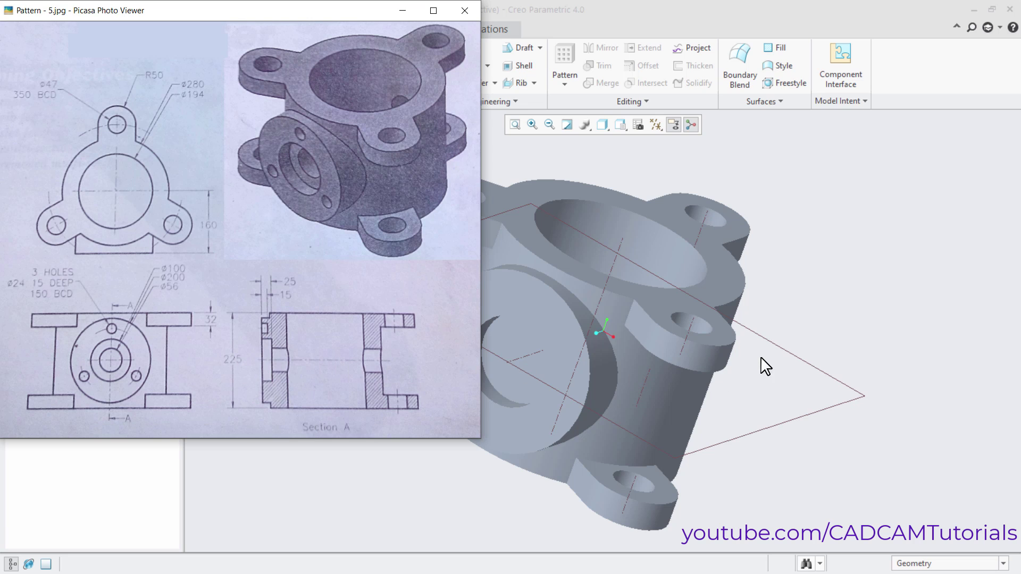
pyautogui.click(793, 282)
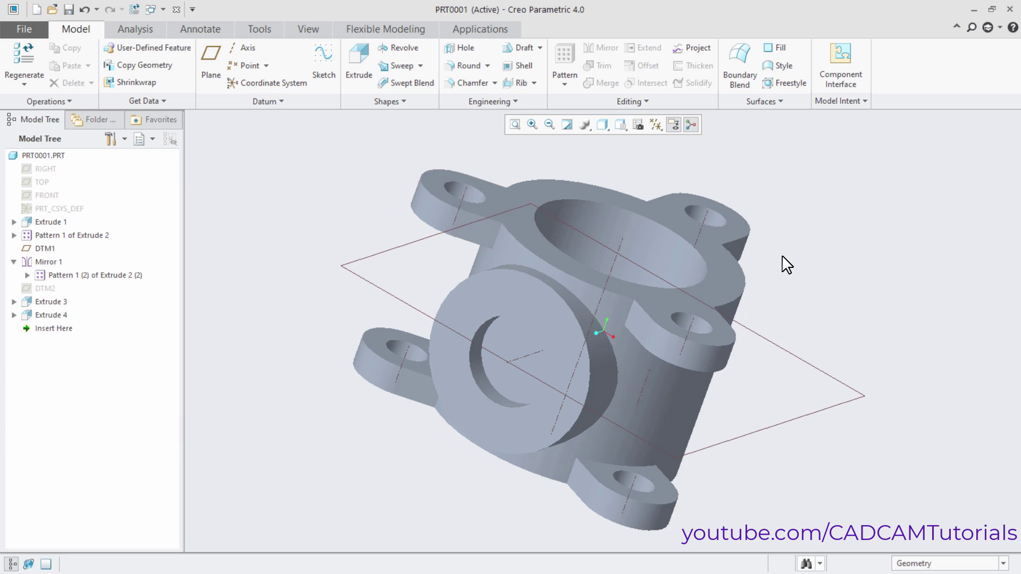
pyautogui.click(362, 67)
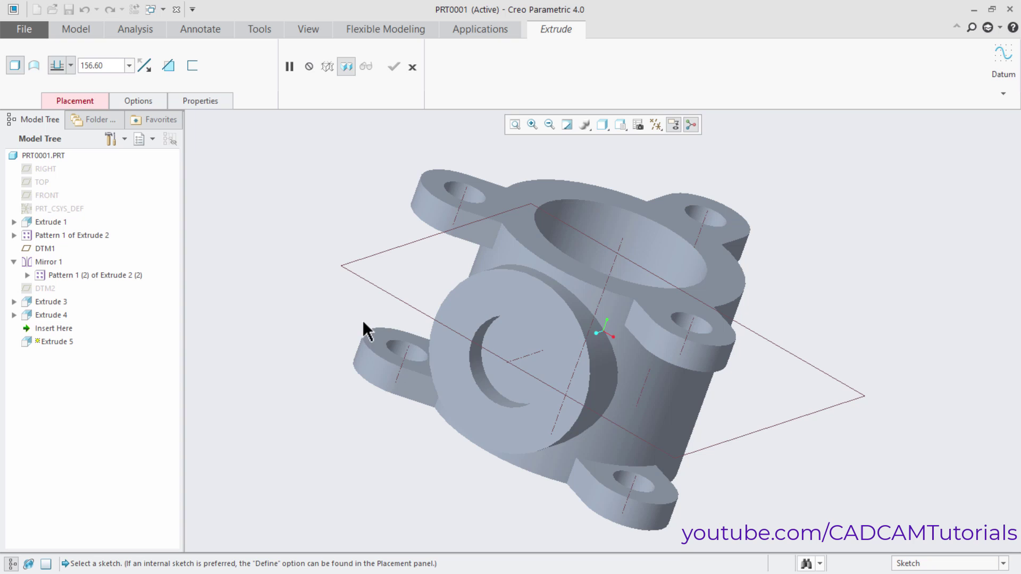
pyautogui.click(511, 341)
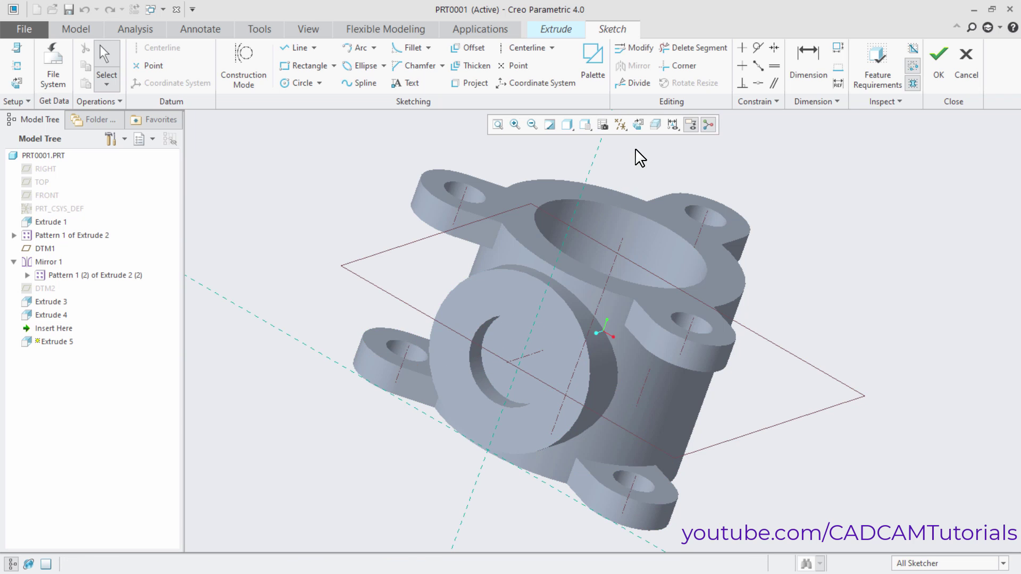
pyautogui.click(639, 130)
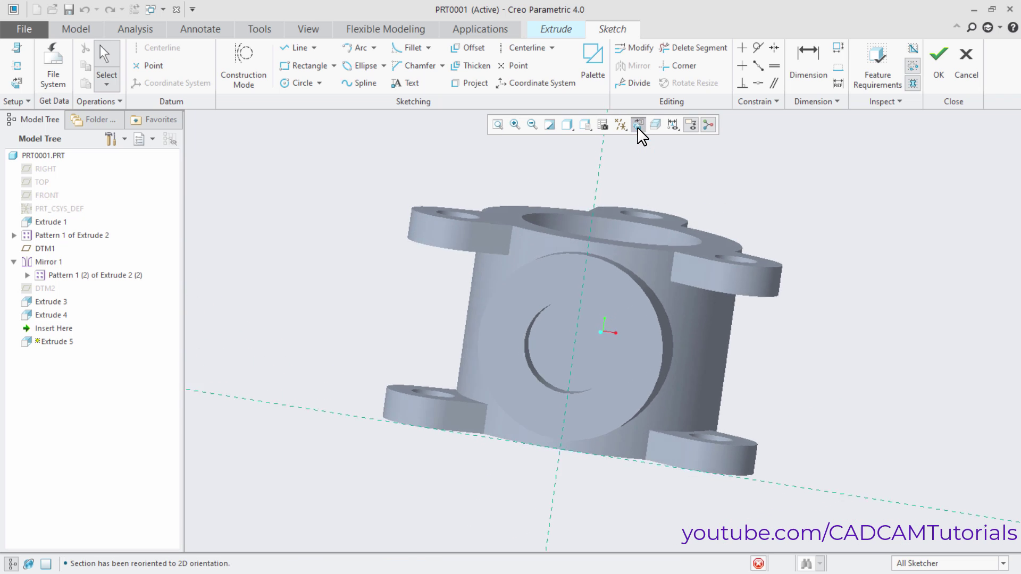
# Sketch a circle centred on the recess axis and set its diameter to 54
pyautogui.rightClick(645, 166)
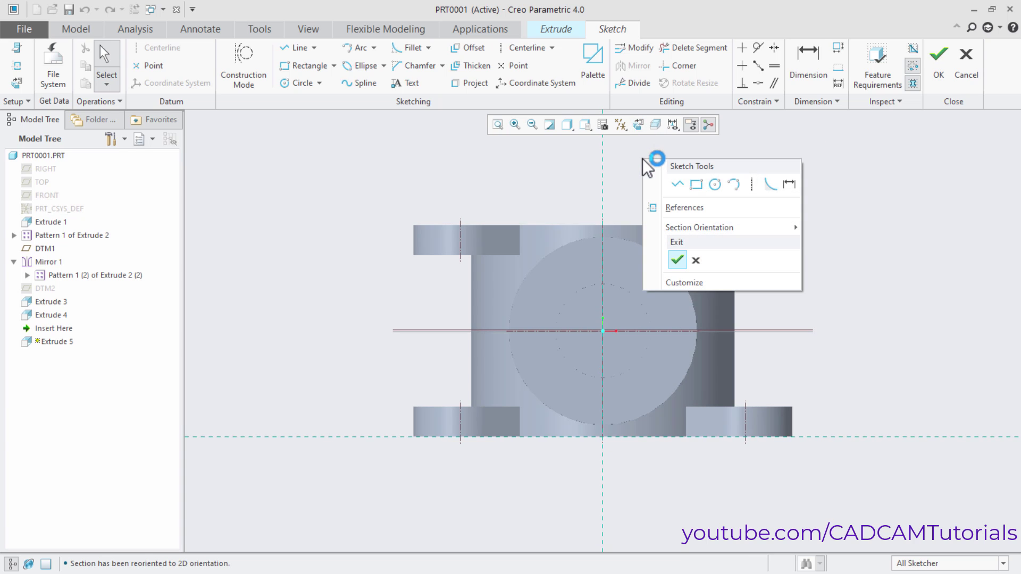
pyautogui.click(714, 184)
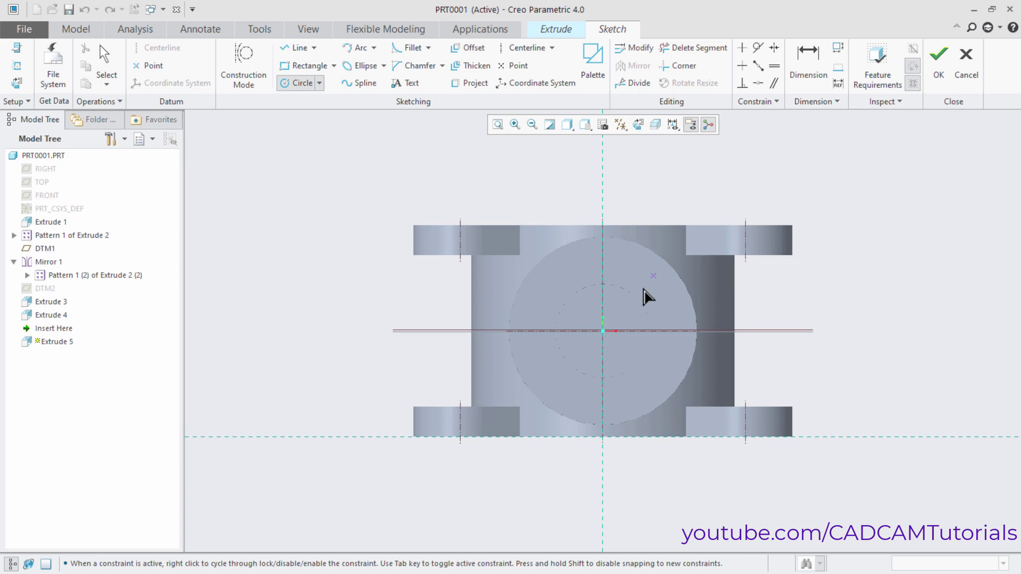
pyautogui.click(602, 331)
pyautogui.click(628, 351)
pyautogui.middleClick(658, 292)
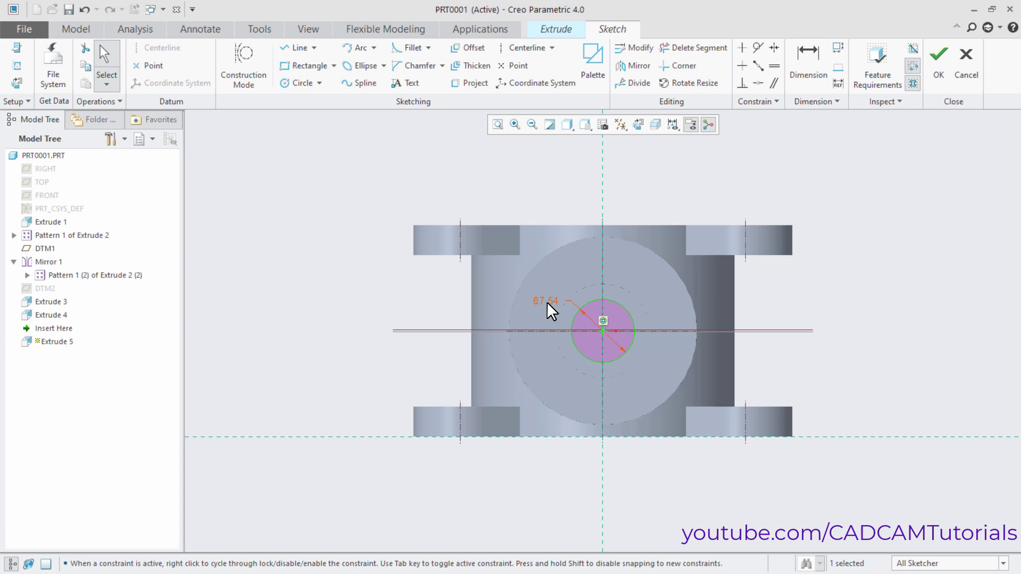
pyautogui.write('54')
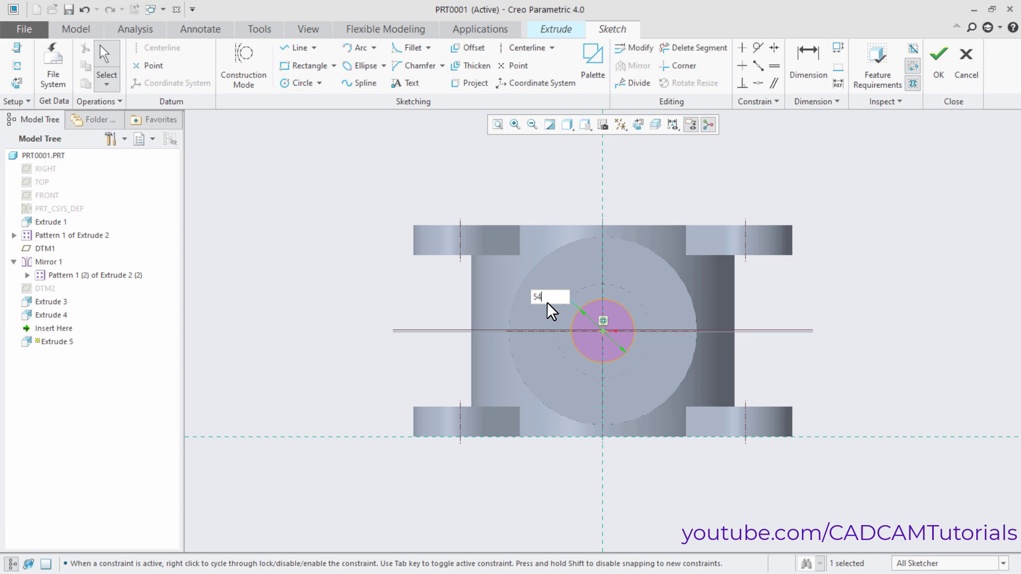
pyautogui.press('Return')
# Finish the circle sketch and extrude it inward as a material-removing cut with the Through All depth option
pyautogui.rightClick(565, 181)
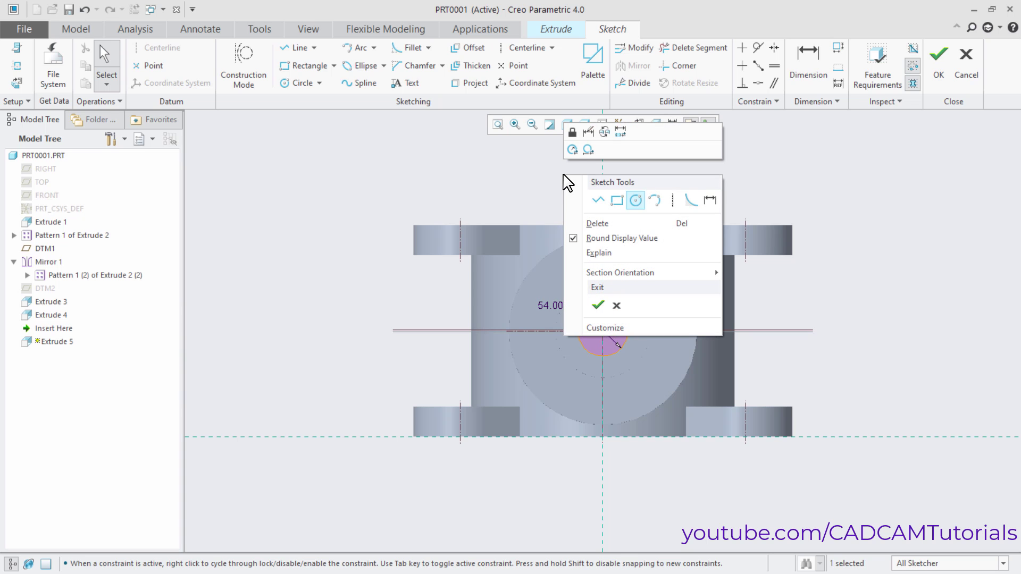
pyautogui.click(597, 305)
pyautogui.moveTo(751, 388)
pyautogui.mouseDown(button='middle')
pyautogui.moveTo(660, 401)
pyautogui.moveTo(663, 409)
pyautogui.mouseUp(button='middle')
pyautogui.click(426, 366)
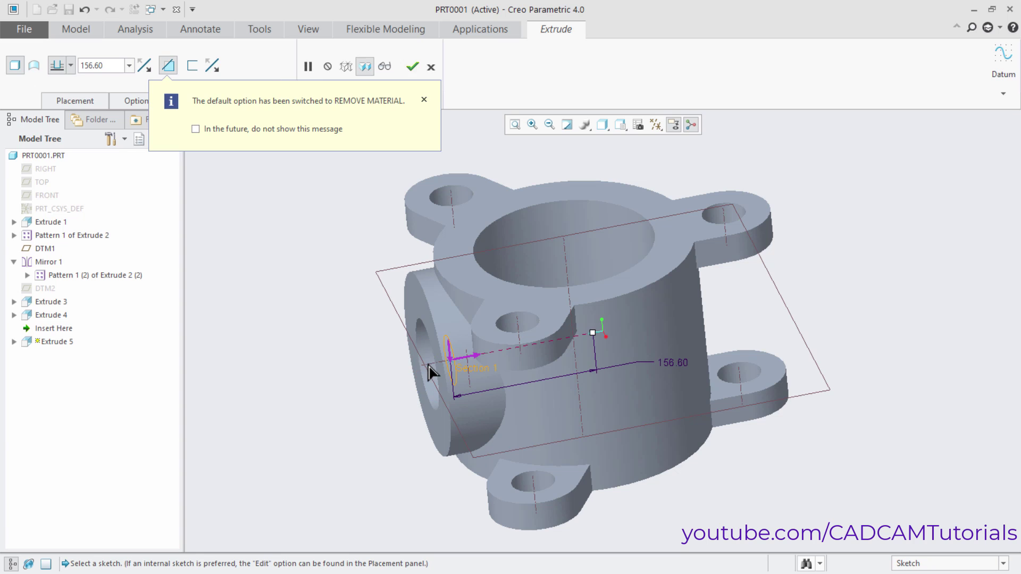
pyautogui.click(71, 64)
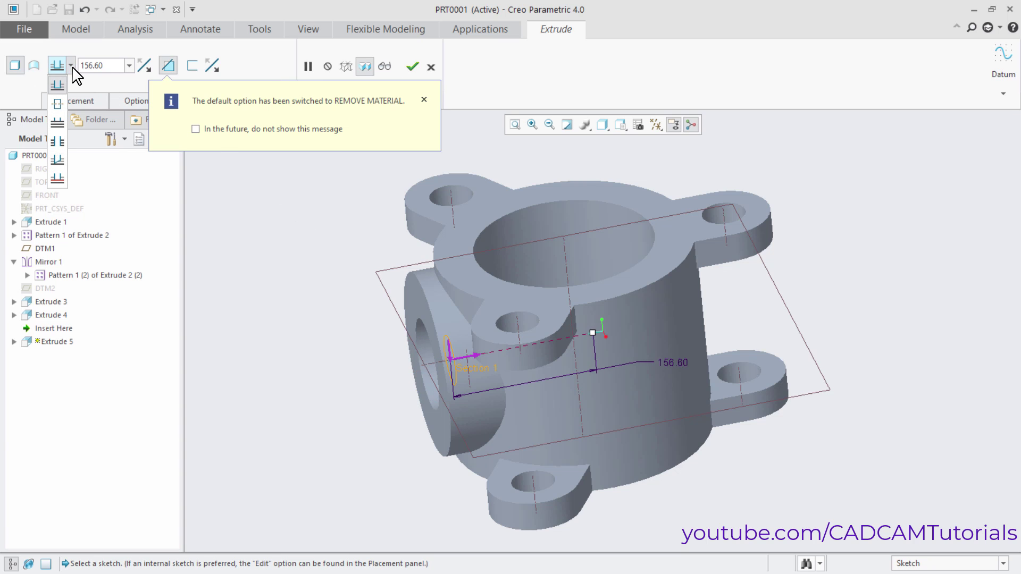
pyautogui.click(58, 141)
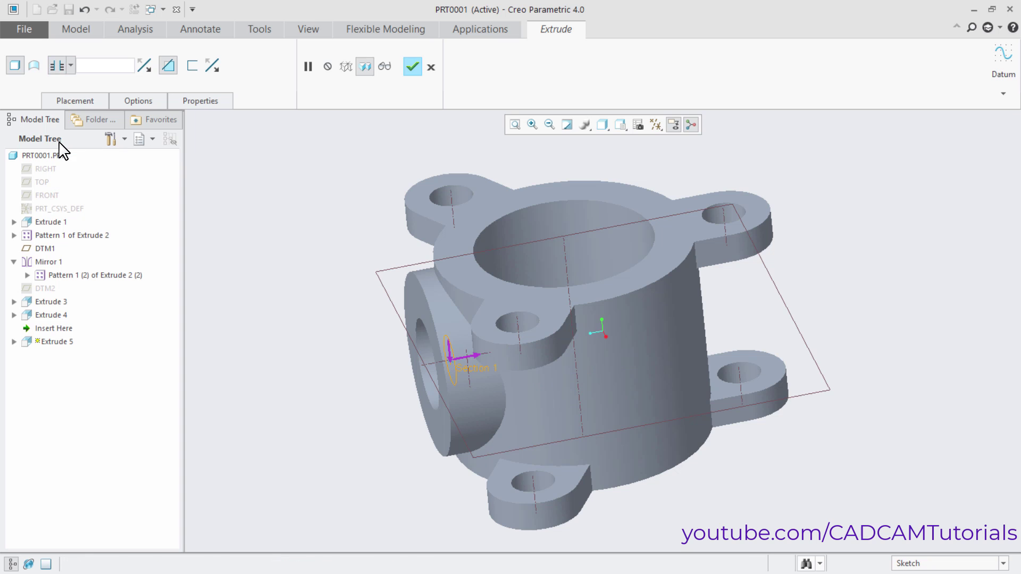
pyautogui.click(412, 67)
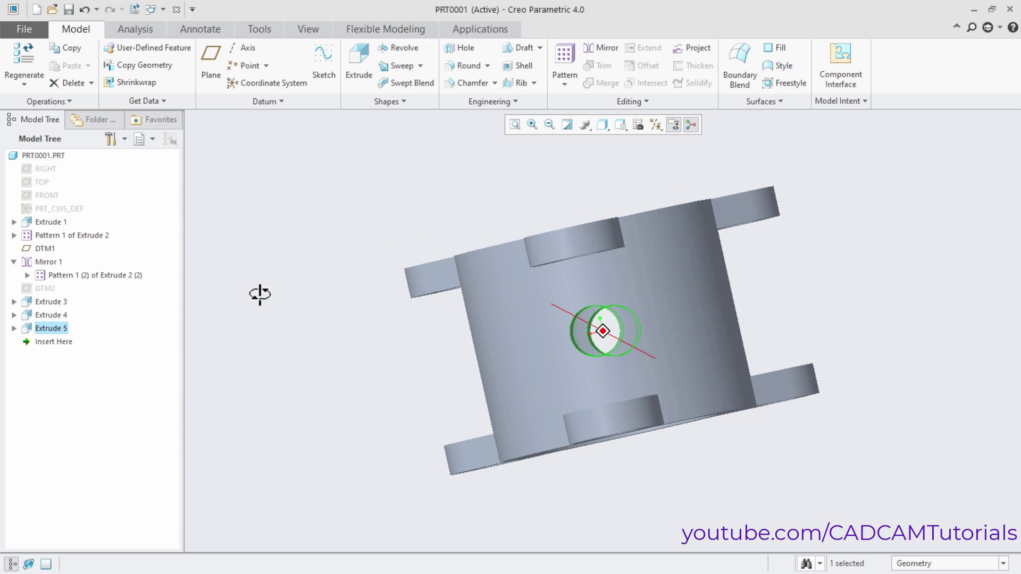
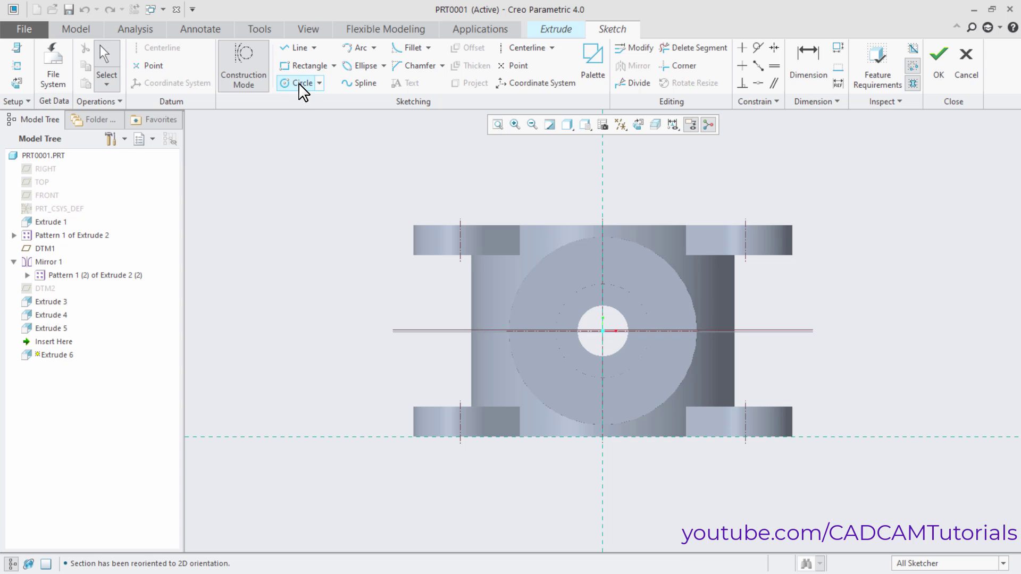
# Sketch a construction circle of about 74 radius centred on the side boss, and turn construction mode off
pyautogui.click(301, 83)
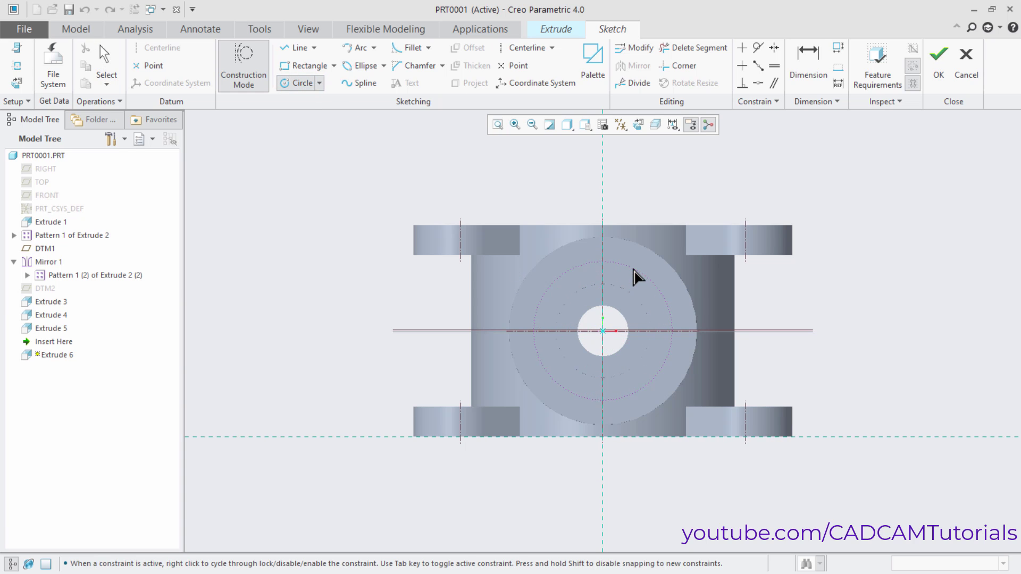
pyautogui.click(654, 282)
pyautogui.middleClick(825, 293)
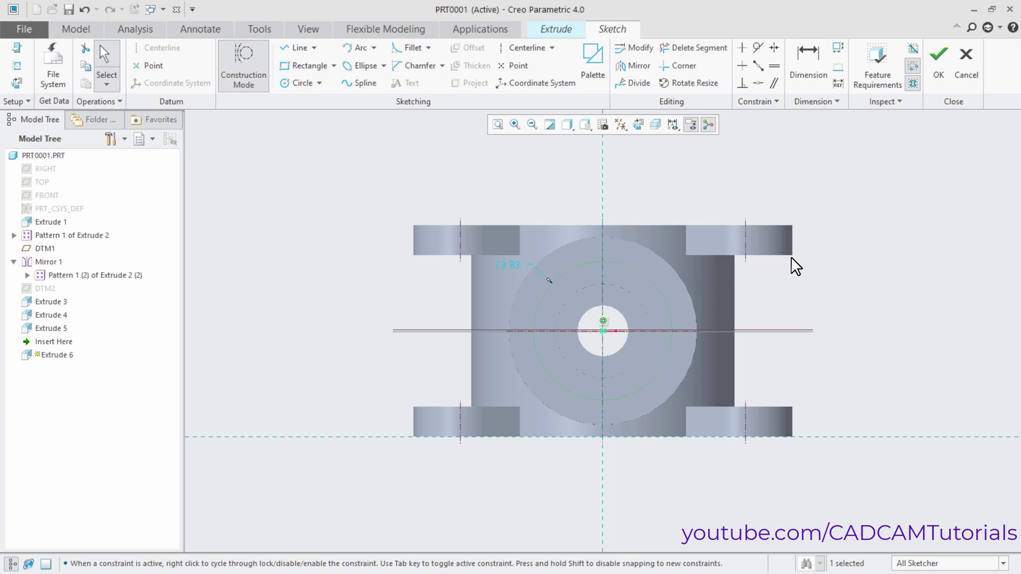
pyautogui.click(246, 82)
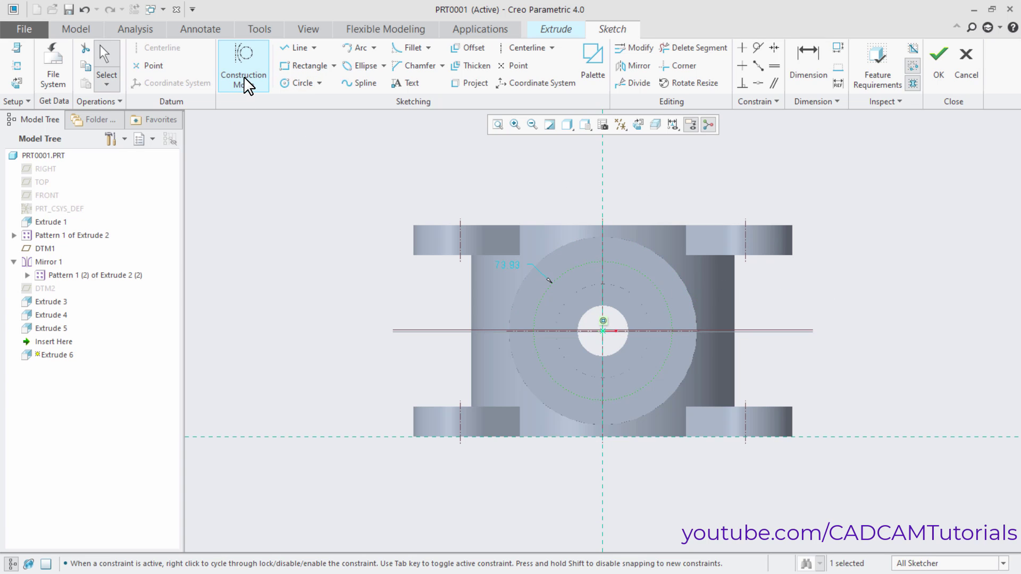
# Sketch a circle about 36 in diameter centred where the construction circle crosses the vertical reference above the boss centre
pyautogui.click(289, 84)
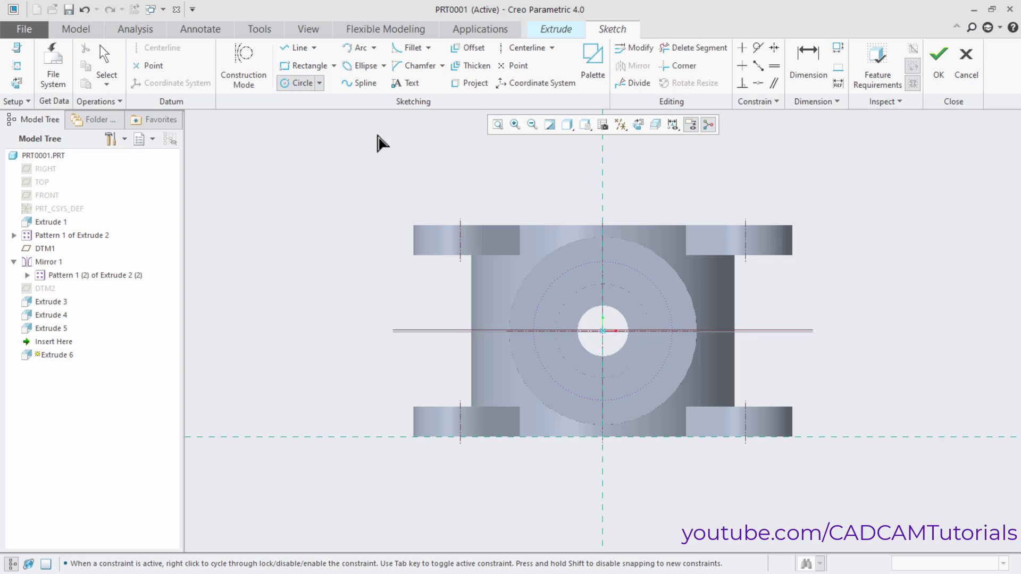
pyautogui.click(594, 259)
pyautogui.middleClick(328, 297)
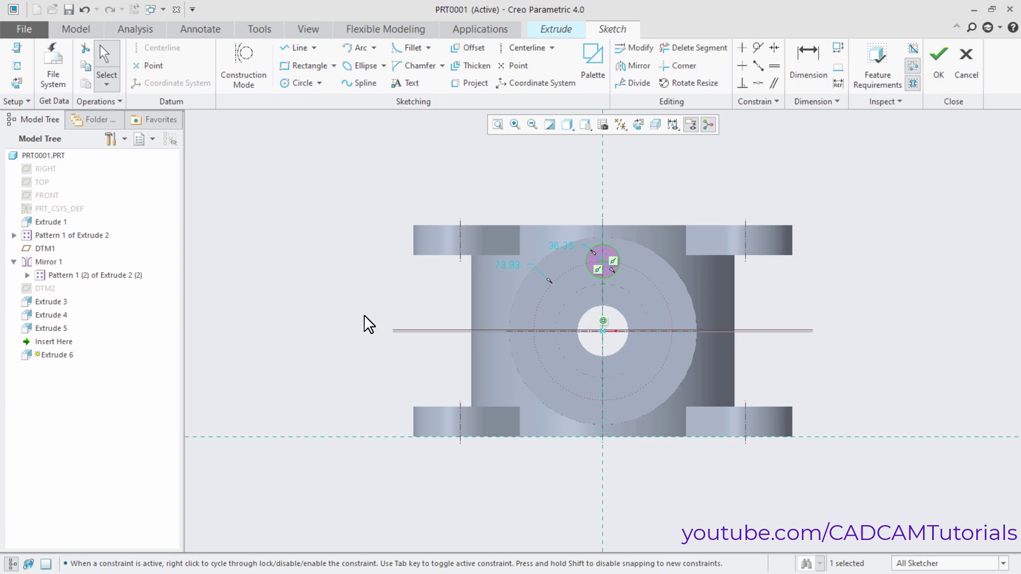
# Set the construction circle's radius to 75 and the small hole circle's diameter to 24
pyautogui.doubleClick(514, 268)
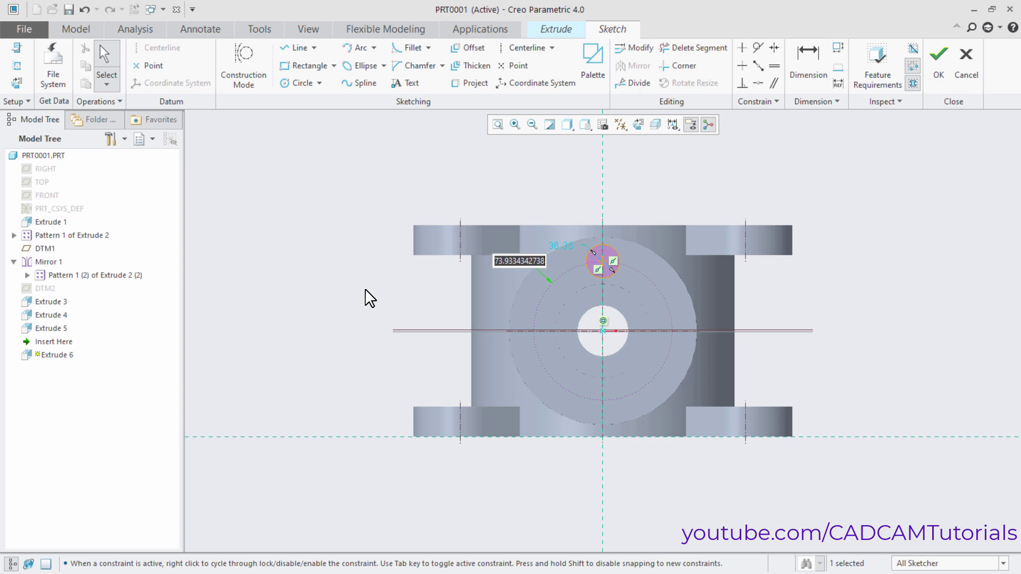
pyautogui.write('75')
pyautogui.press('Return')
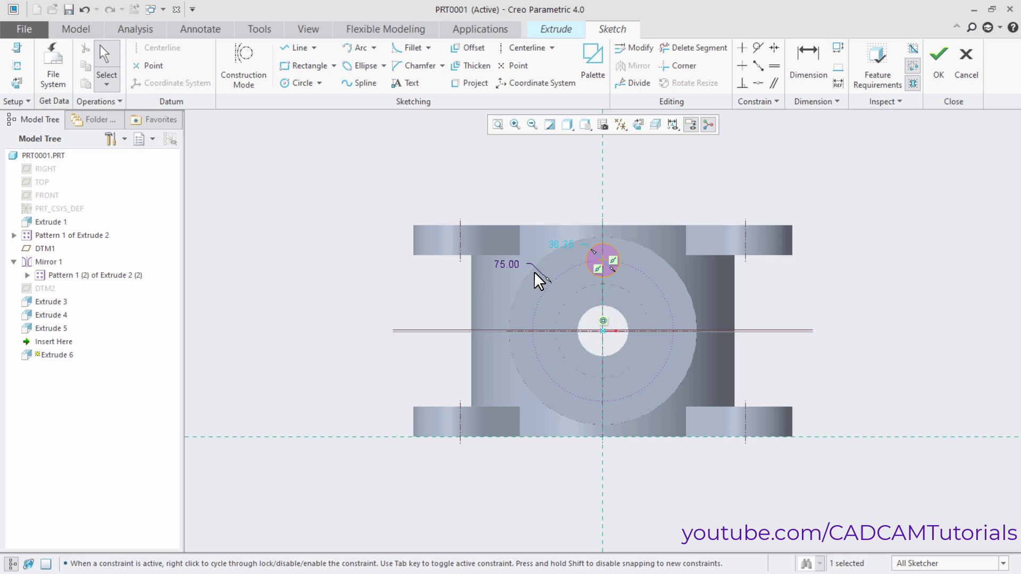
pyautogui.doubleClick(558, 246)
pyautogui.write('24')
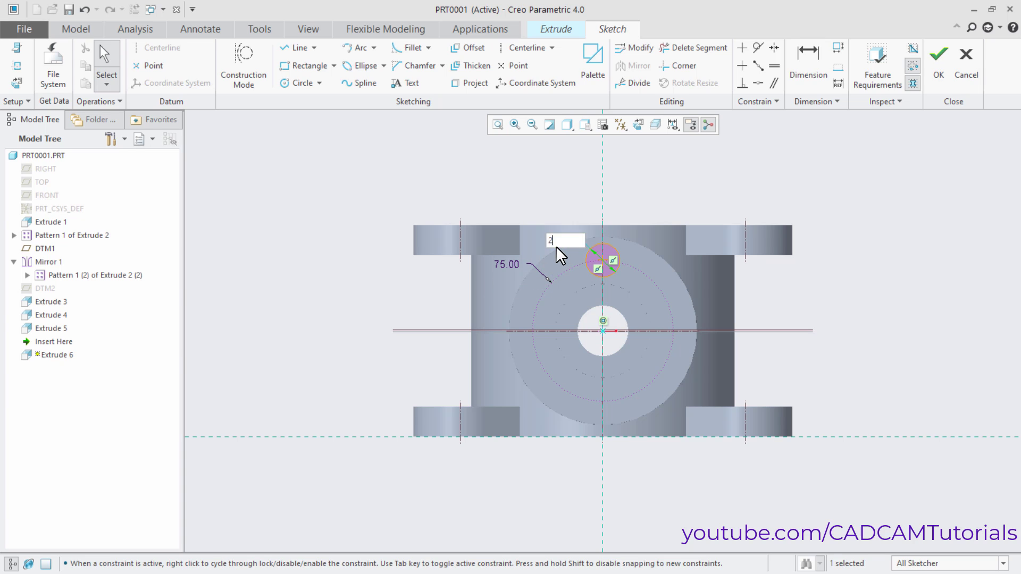
pyautogui.press('Return')
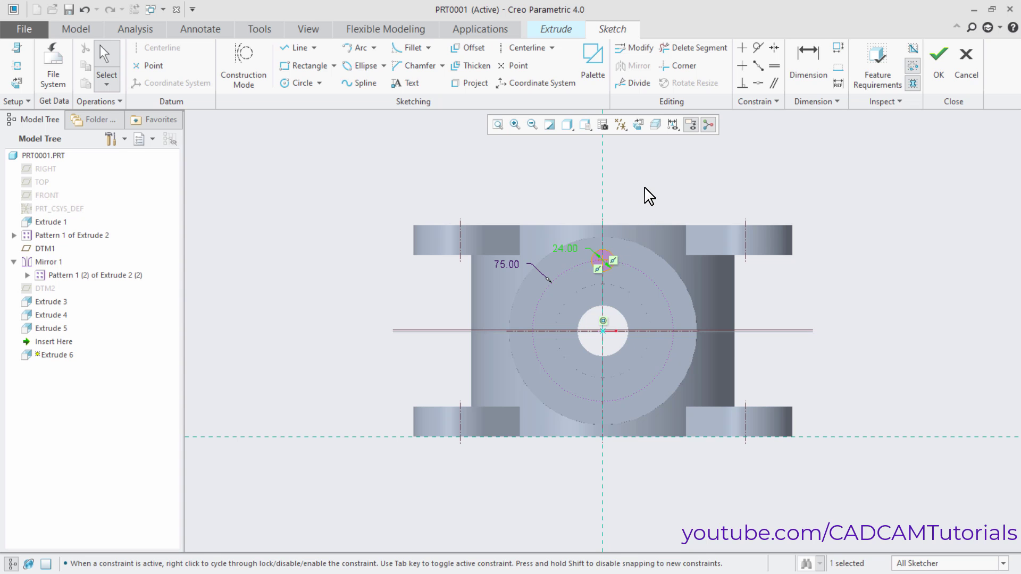
# Finish the hole sketch and extrude it as a material-removing cut 15 deep into the side boss
pyautogui.rightClick(649, 196)
pyautogui.click(679, 320)
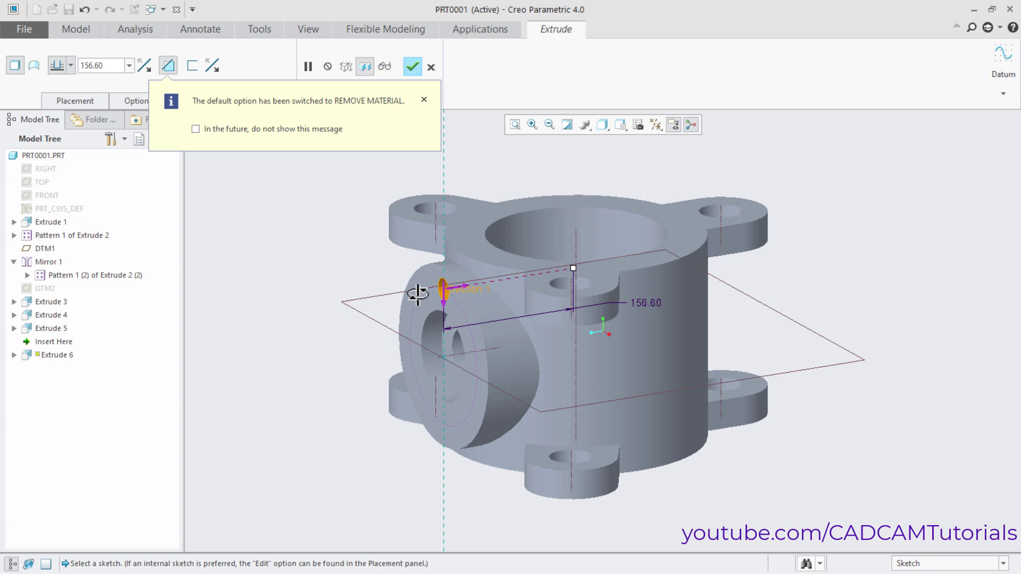
pyautogui.doubleClick(646, 302)
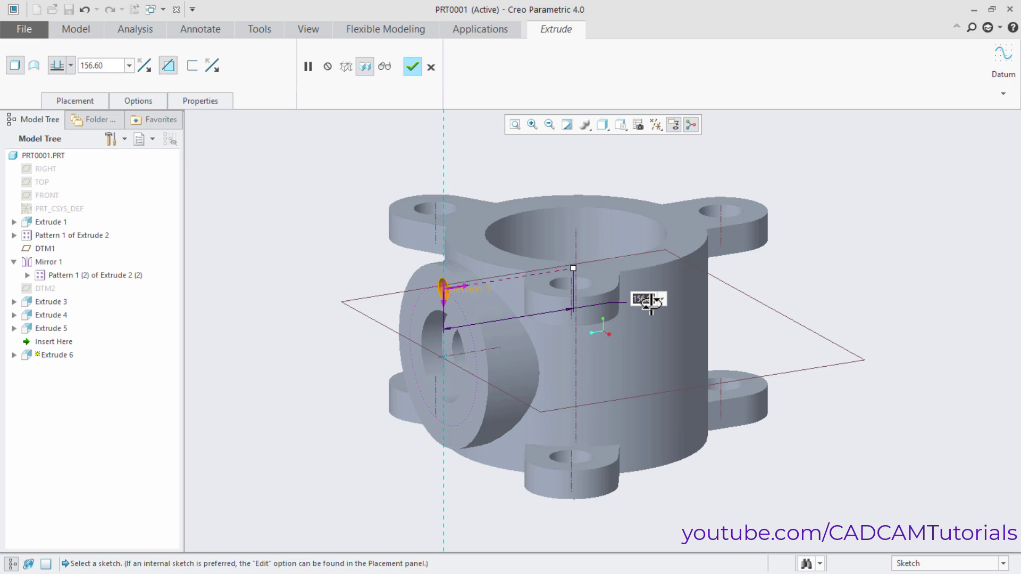
pyautogui.write('15')
pyautogui.press('Return')
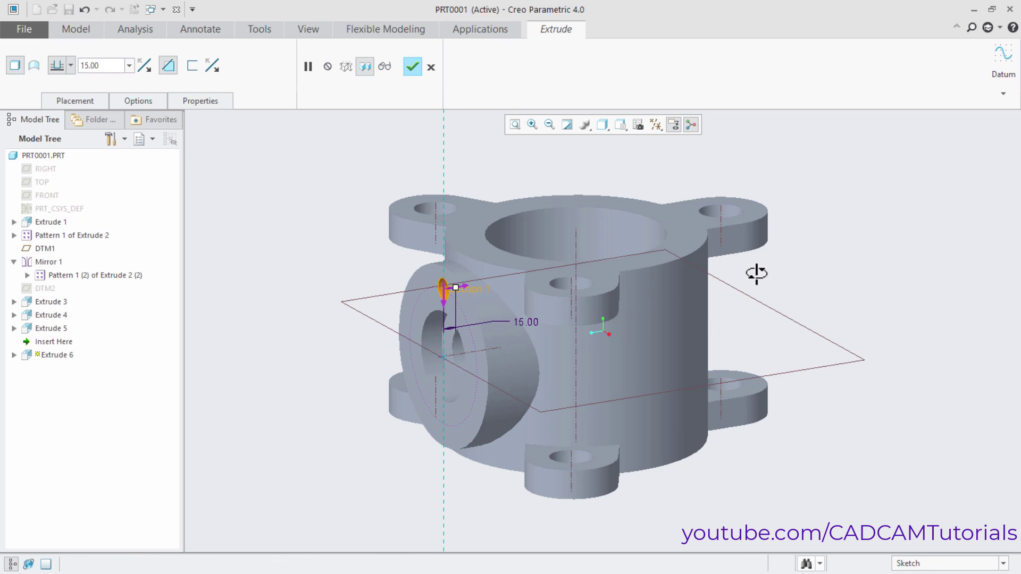
pyautogui.click(413, 66)
# Pattern the small hole cut around the side boss axis with 3 members spread over 360 degrees
pyautogui.moveTo(314, 260); pyautogui.dragTo(523, 305, button='middle')
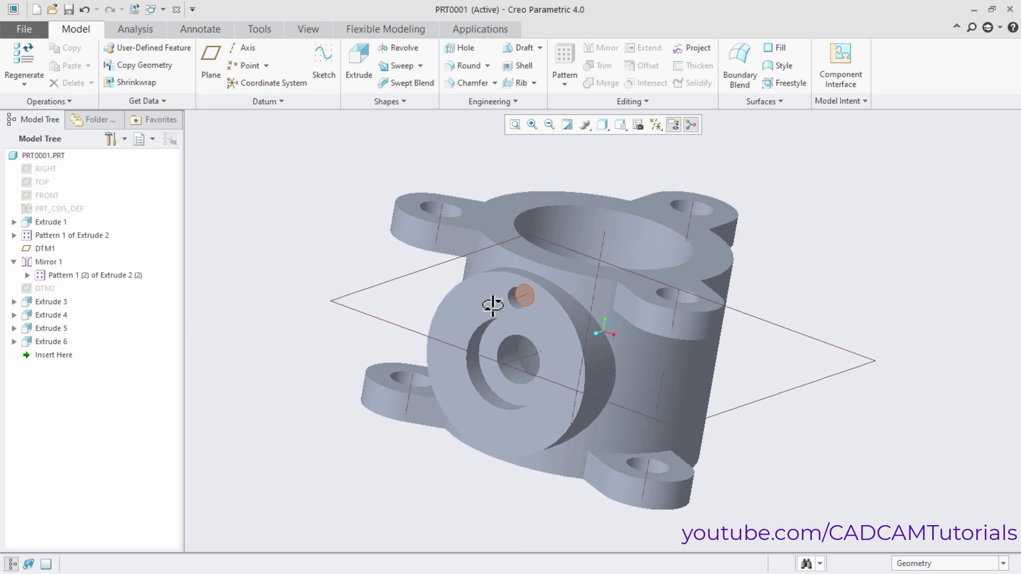
pyautogui.click(51, 343)
pyautogui.click(57, 279)
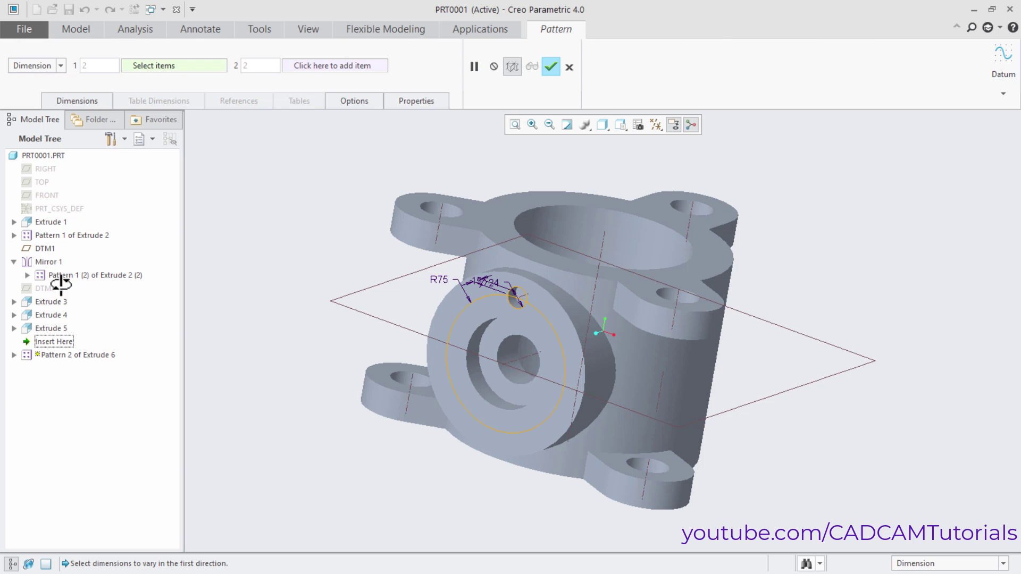
pyautogui.click(65, 66)
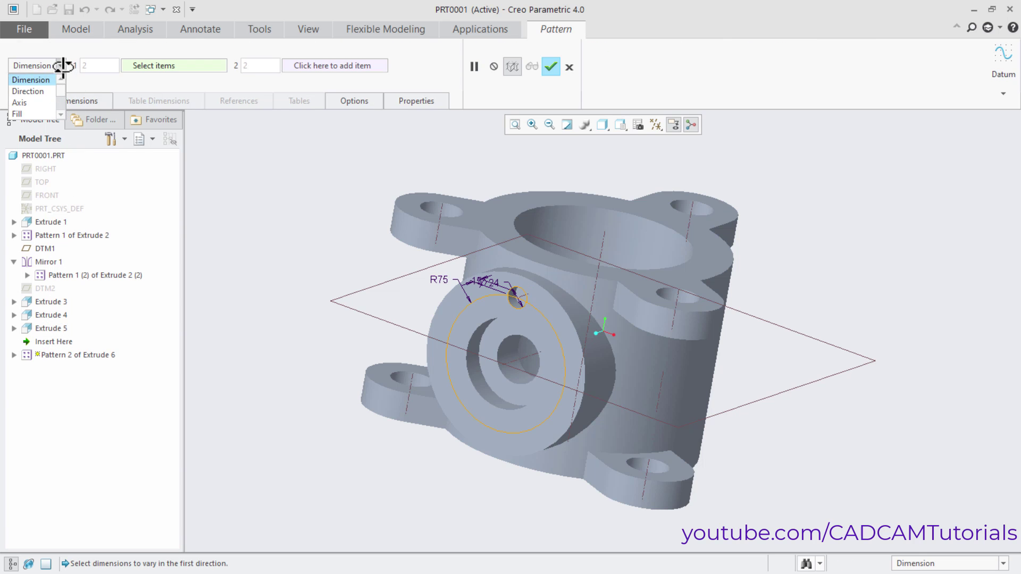
pyautogui.click(33, 98)
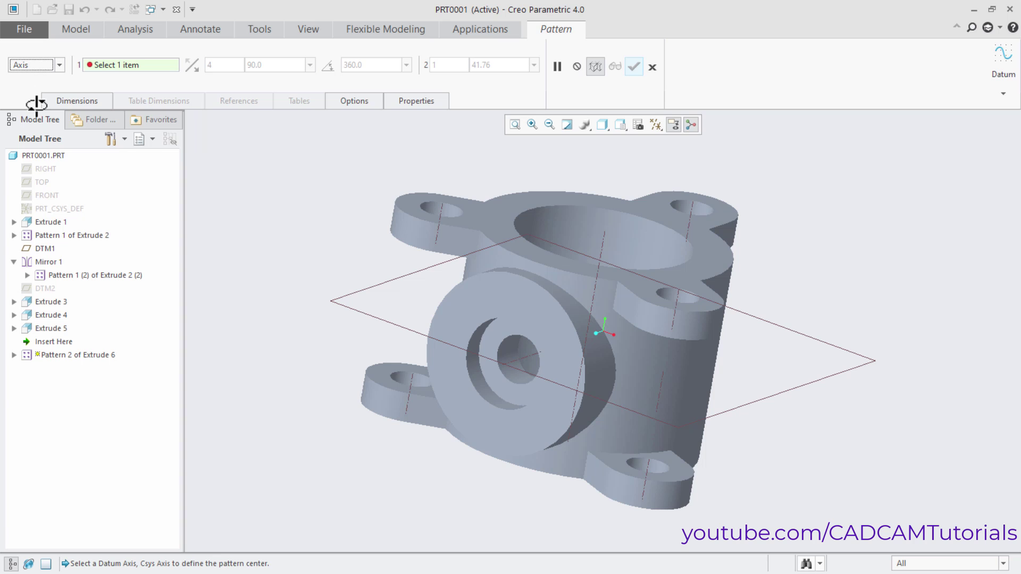
pyautogui.click(524, 359)
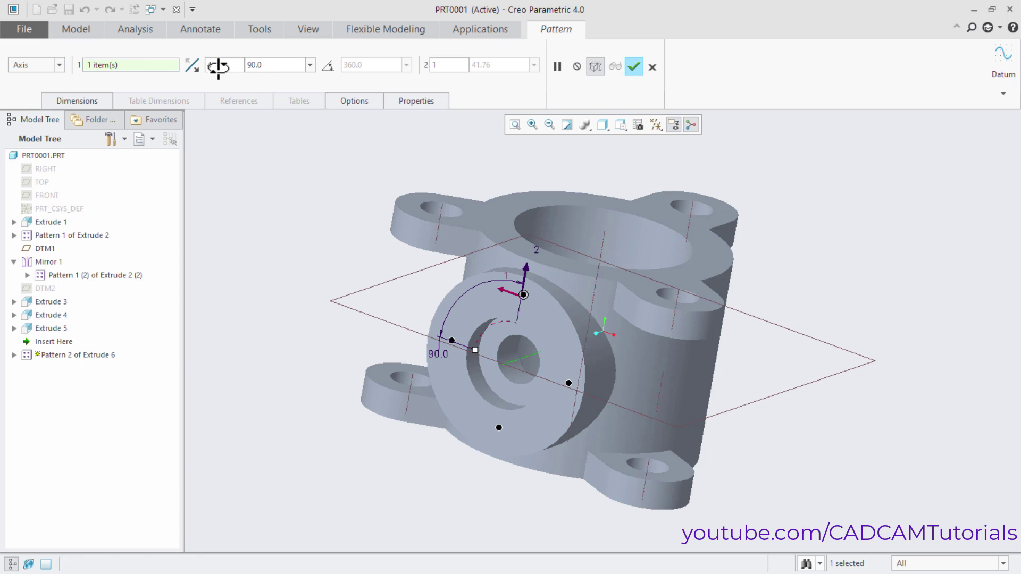
pyautogui.write('3')
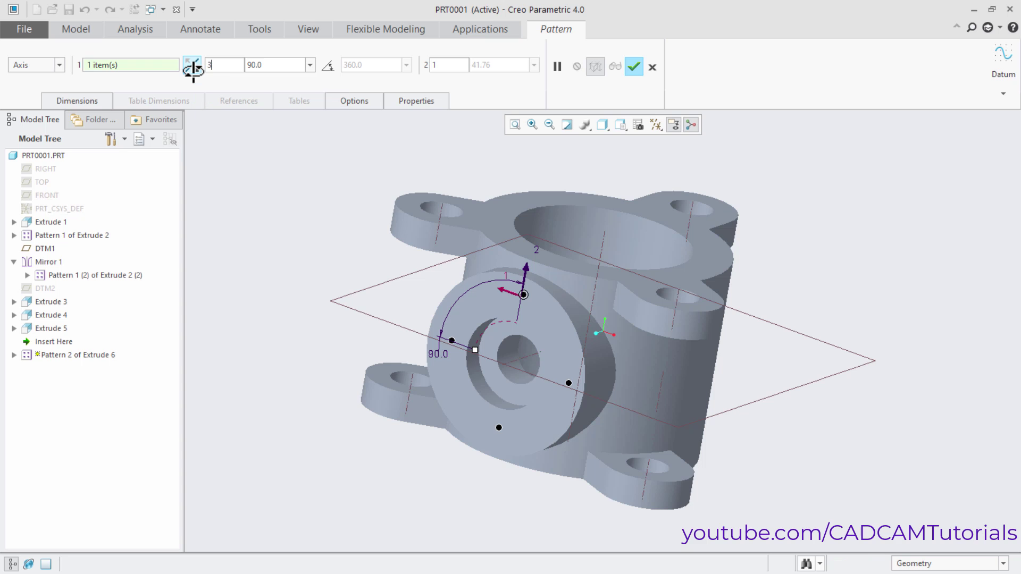
pyautogui.click(328, 66)
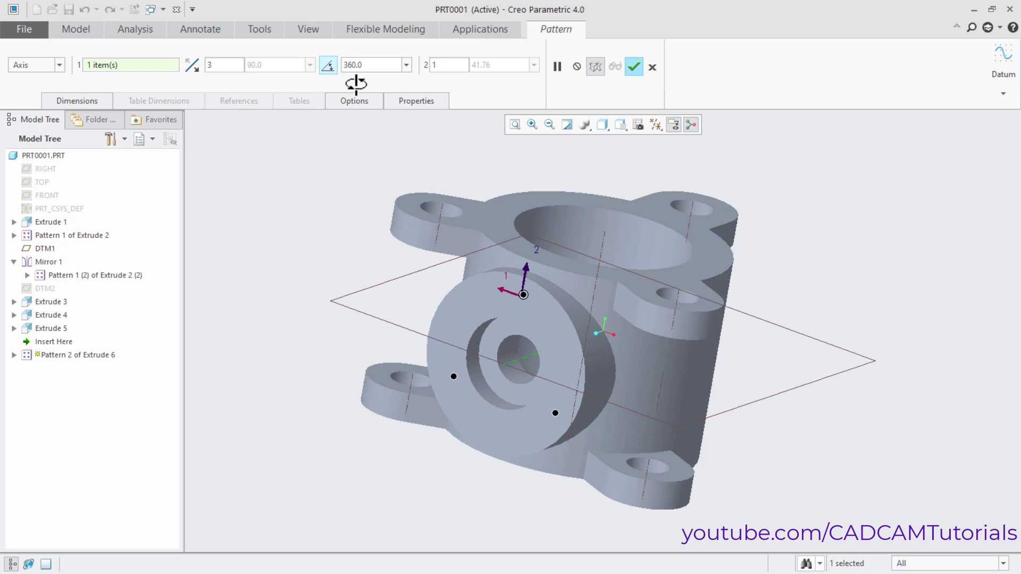
pyautogui.click(635, 67)
# Apply the bright green appearance to the whole part
pyautogui.moveTo(292, 367)
pyautogui.mouseDown(button='middle')
pyautogui.moveTo(282, 356)
pyautogui.moveTo(313, 331)
pyautogui.moveTo(312, 353)
pyautogui.moveTo(257, 355)
pyautogui.moveTo(296, 184)
pyautogui.mouseUp(button='middle')
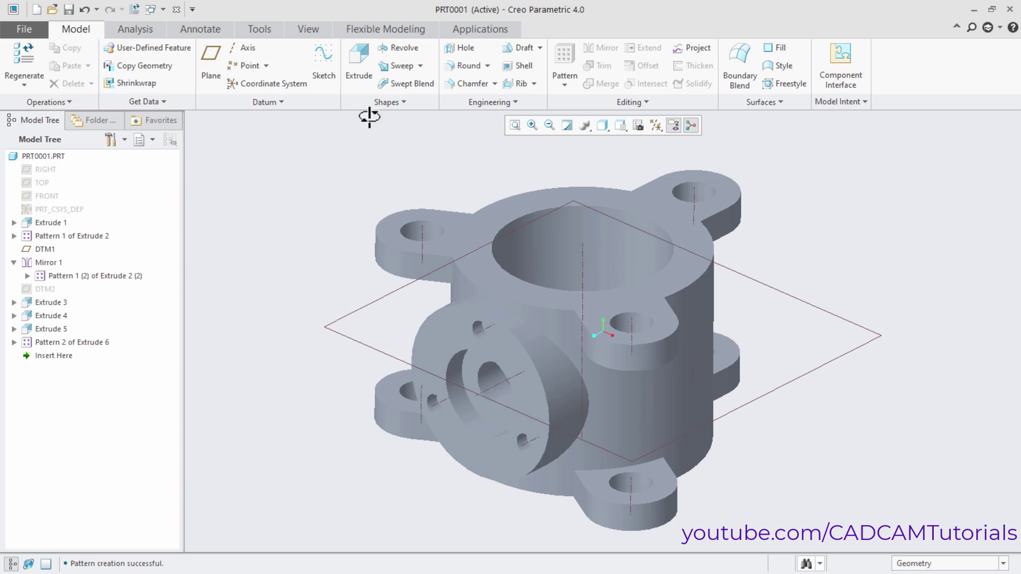
pyautogui.click(304, 29)
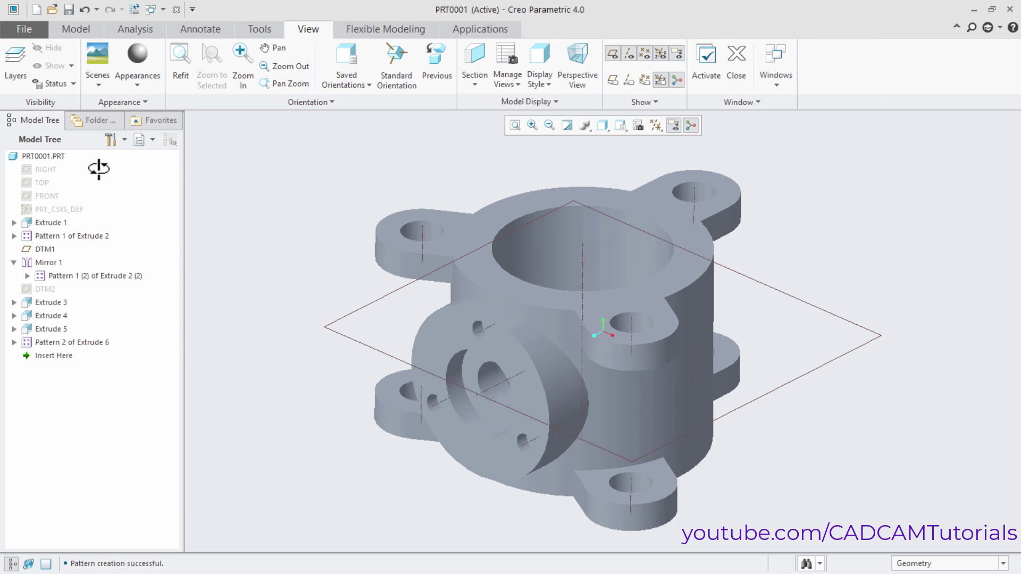
pyautogui.click(37, 156)
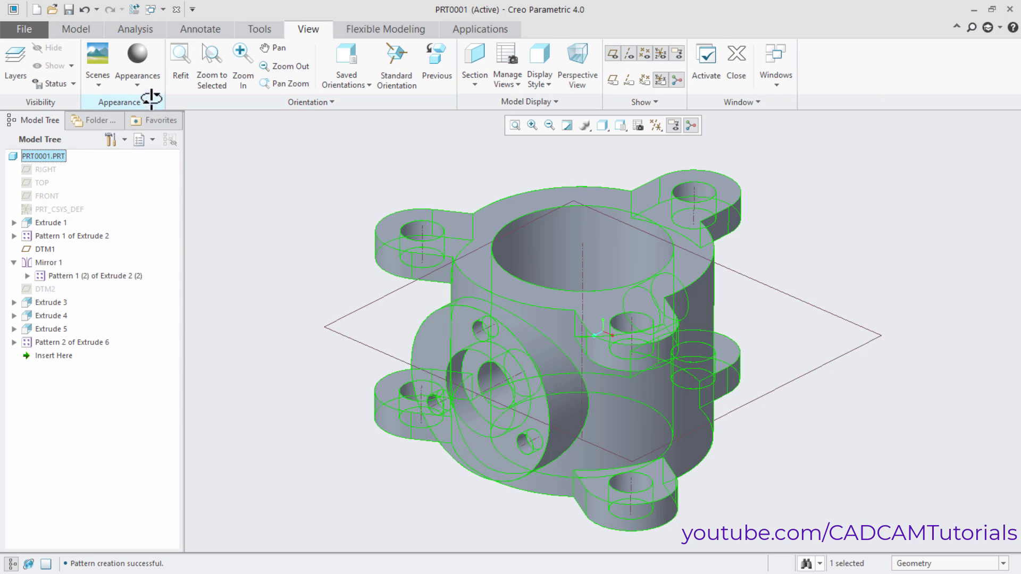
pyautogui.click(140, 83)
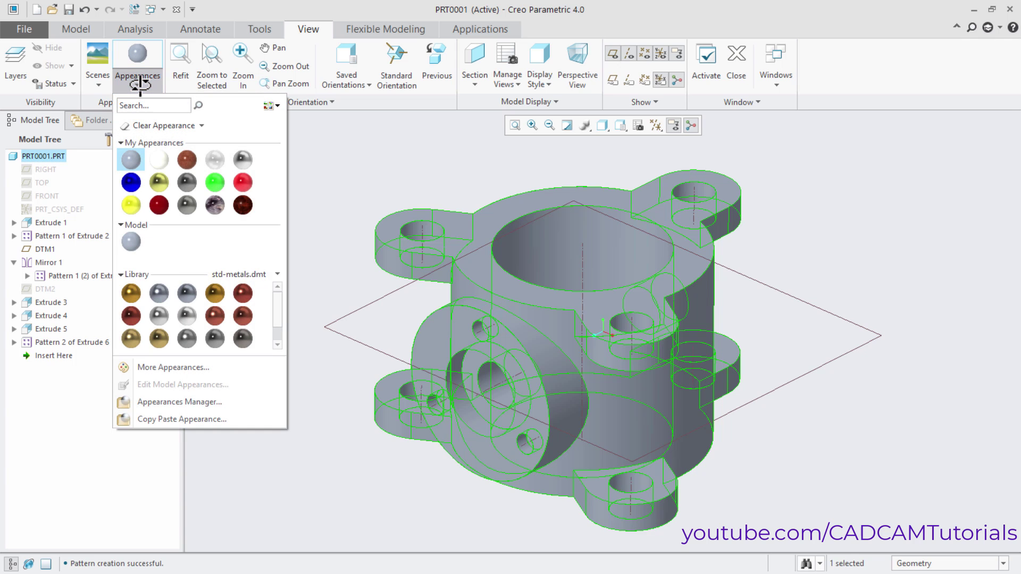
pyautogui.click(214, 183)
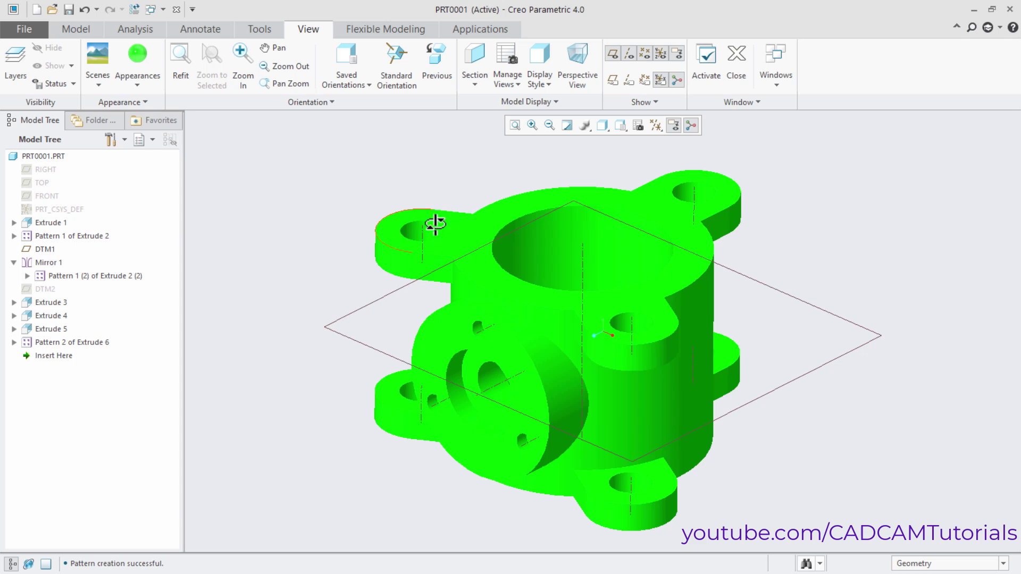
# Change the model's display style to Shading With Edges
pyautogui.click(603, 126)
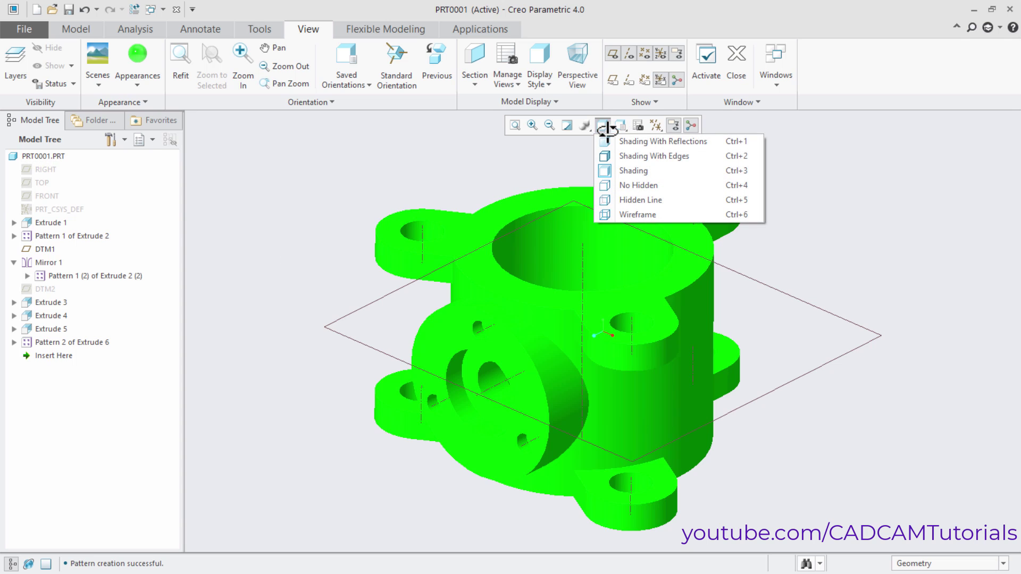
pyautogui.click(630, 157)
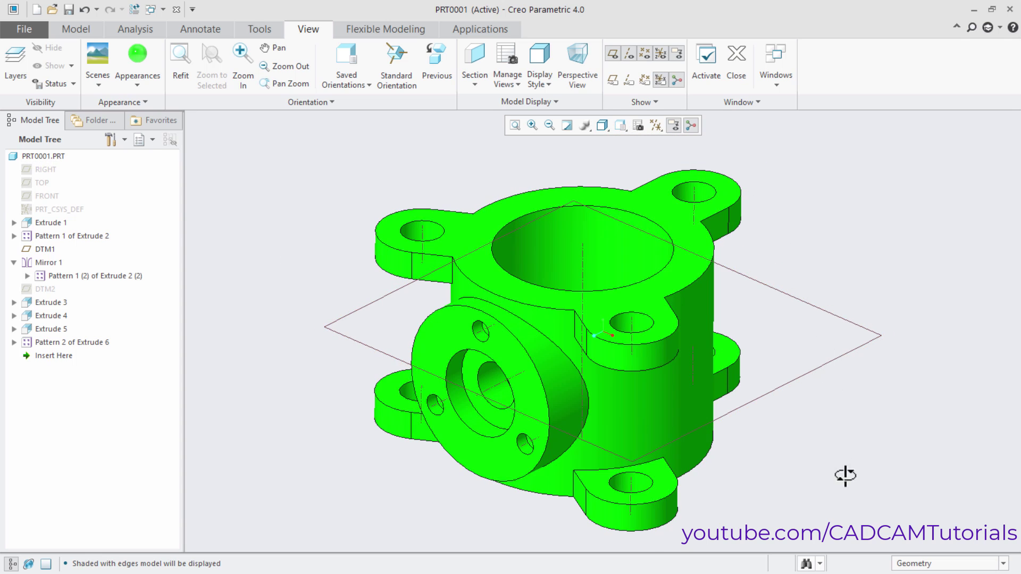
pyautogui.moveTo(843, 474)
pyautogui.mouseDown(button='middle')
pyautogui.moveTo(740, 433)
pyautogui.moveTo(579, 447)
pyautogui.mouseUp(button='middle')
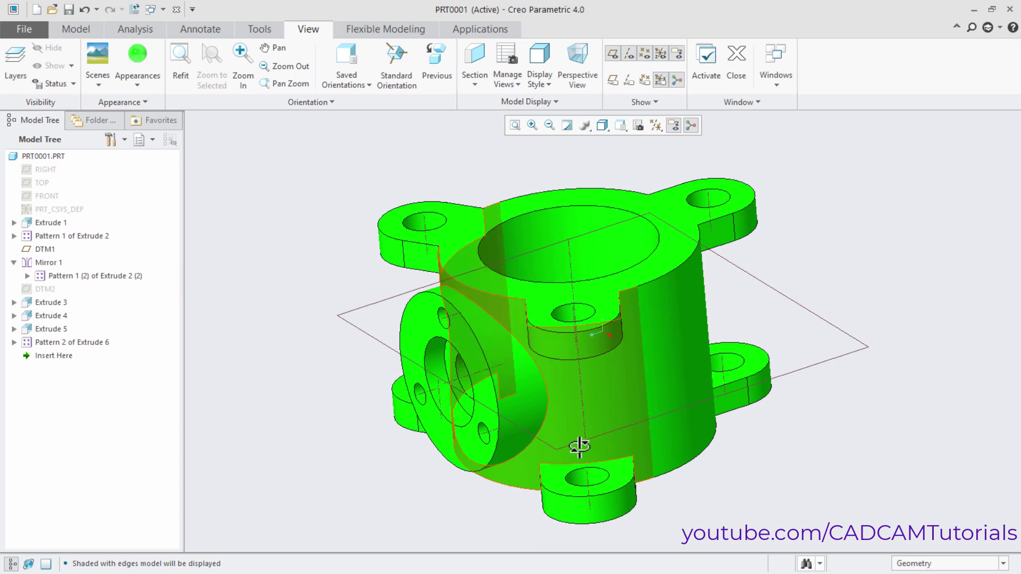
# Hide the datum plane DTM1 that cuts through the middle of the cylinder
pyautogui.click(365, 336)
pyautogui.click(405, 291)
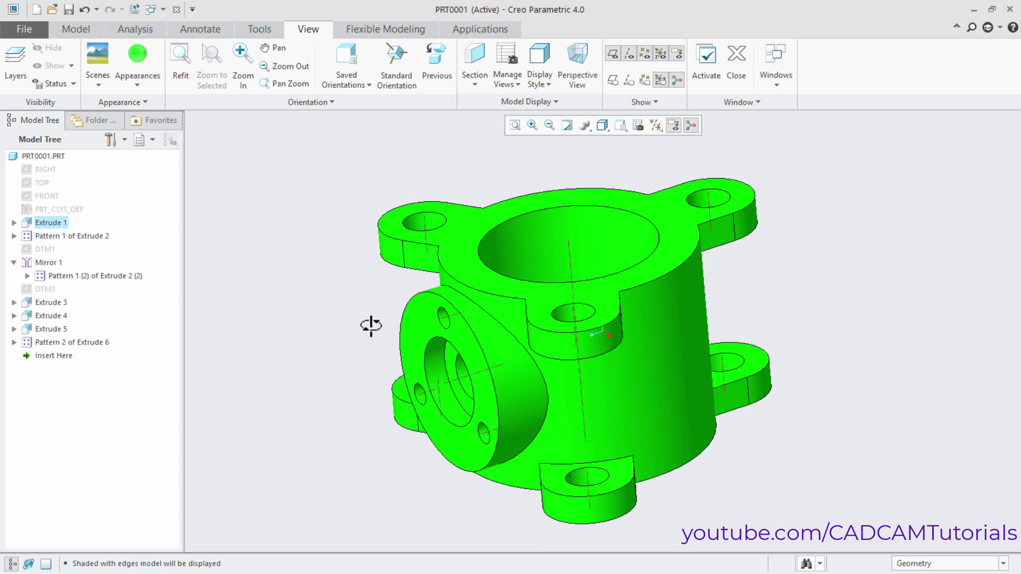
pyautogui.moveTo(369, 326); pyautogui.dragTo(702, 198, button='middle')
# Turn off the display of datum axes, points, coordinate systems and planes
pyautogui.click(650, 126)
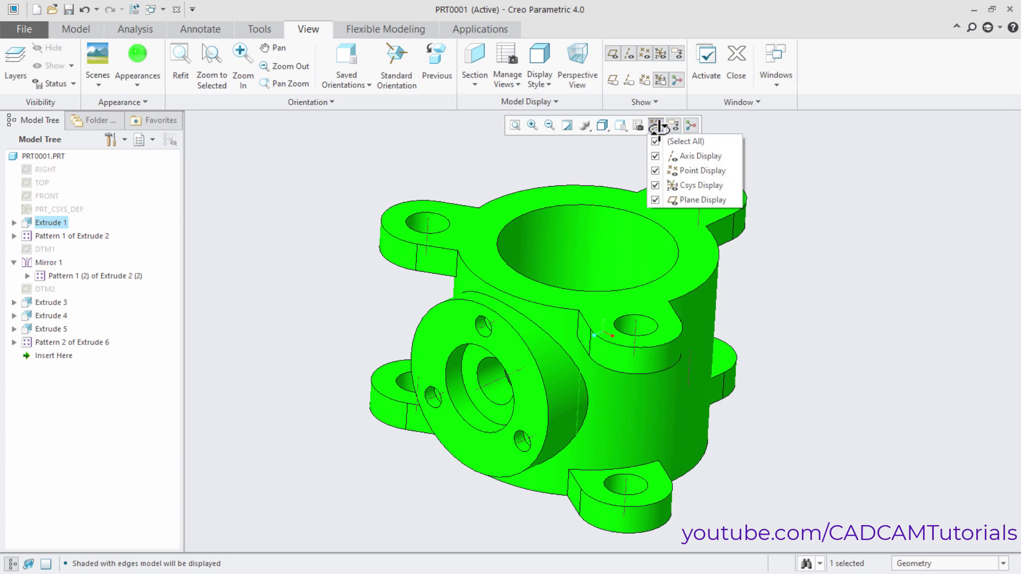
pyautogui.click(655, 155)
pyautogui.click(652, 170)
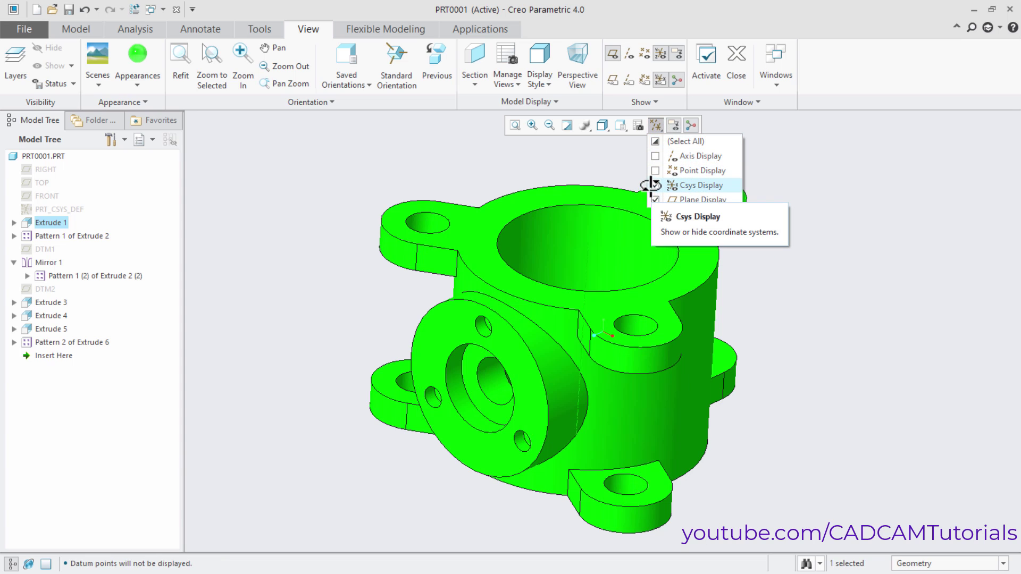
pyautogui.click(654, 185)
pyautogui.click(654, 199)
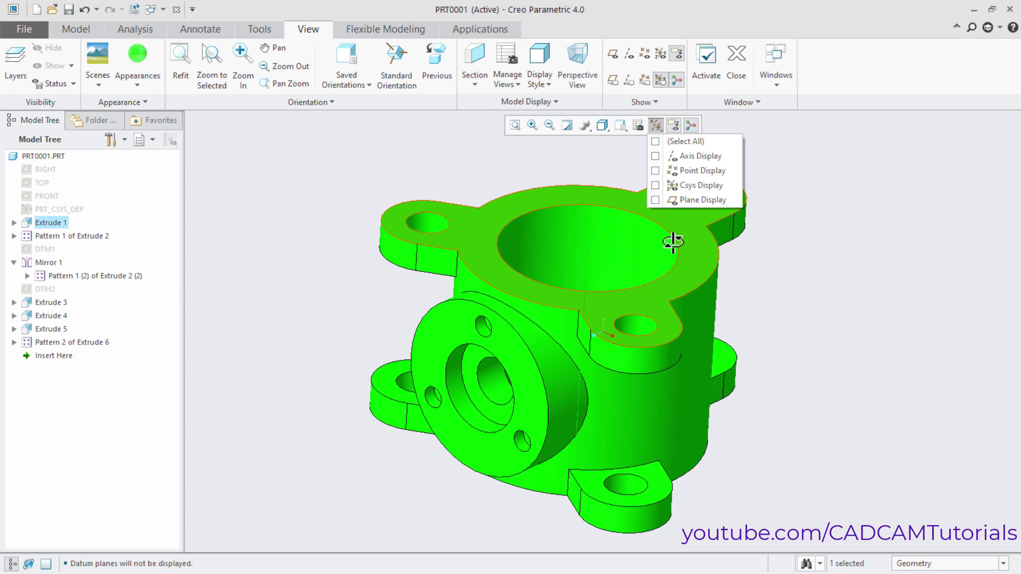
pyautogui.click(805, 435)
# Turn off the spin centre display and view the finished part from an angle showing the side boss
pyautogui.moveTo(805, 435); pyautogui.dragTo(706, 184, button='middle')
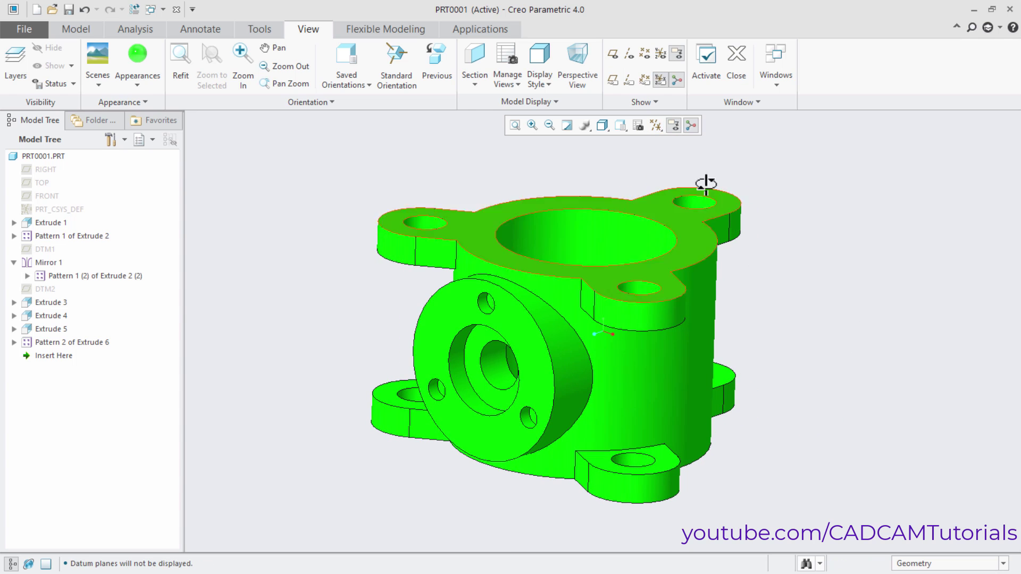
pyautogui.click(693, 126)
pyautogui.moveTo(789, 269)
pyautogui.mouseDown(button='middle')
pyautogui.moveTo(779, 298)
pyautogui.moveTo(790, 344)
pyautogui.moveTo(779, 287)
pyautogui.moveTo(804, 222)
pyautogui.moveTo(806, 273)
pyautogui.moveTo(822, 264)
pyautogui.moveTo(790, 274)
pyautogui.mouseUp(button='middle')
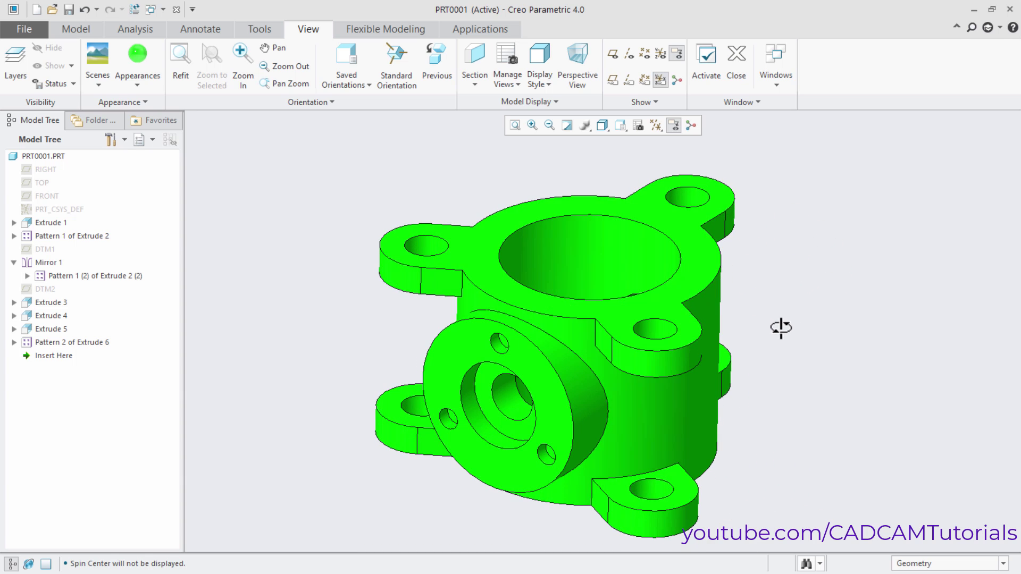